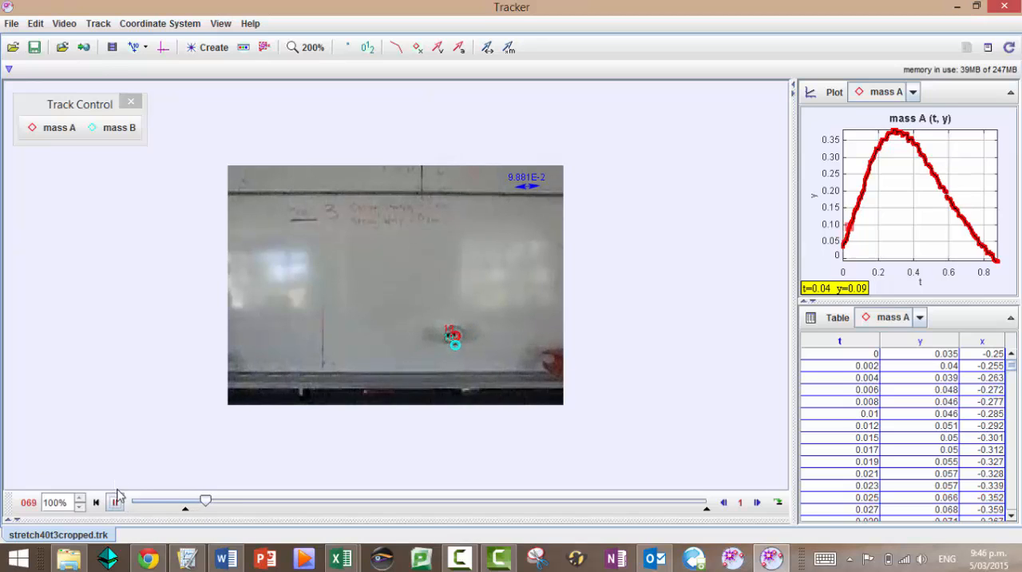
Pause the video and enlarge it to 800% around the ball with the mass A and mass B markers
{"action": "left_click", "coordinate": [115, 503]}
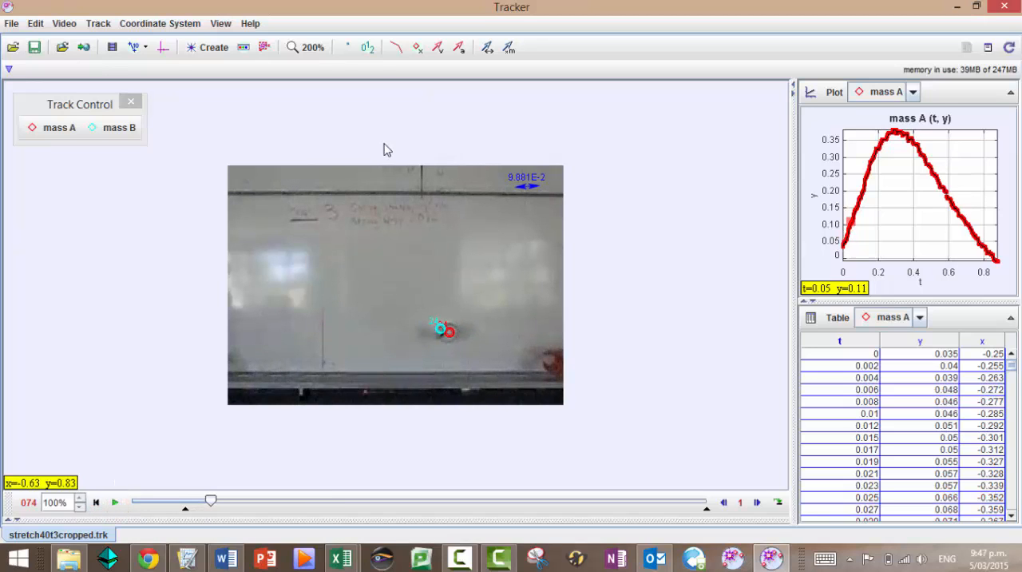
{"action": "left_click", "coordinate": [304, 47]}
{"action": "left_click", "coordinate": [295, 164]}
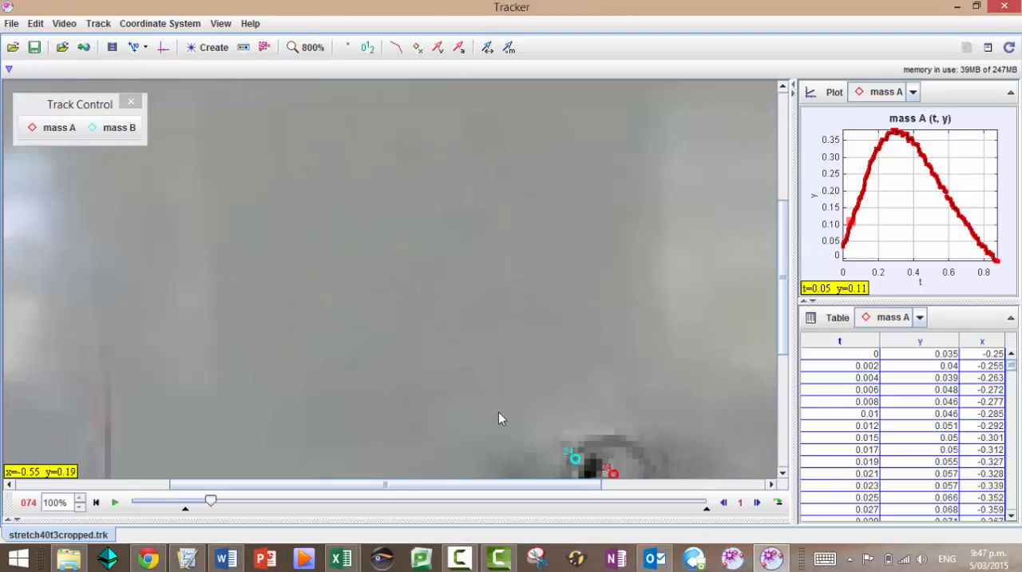
{"action": "left_click_drag", "start_coordinate": [784, 299], "coordinate": [789, 361]}
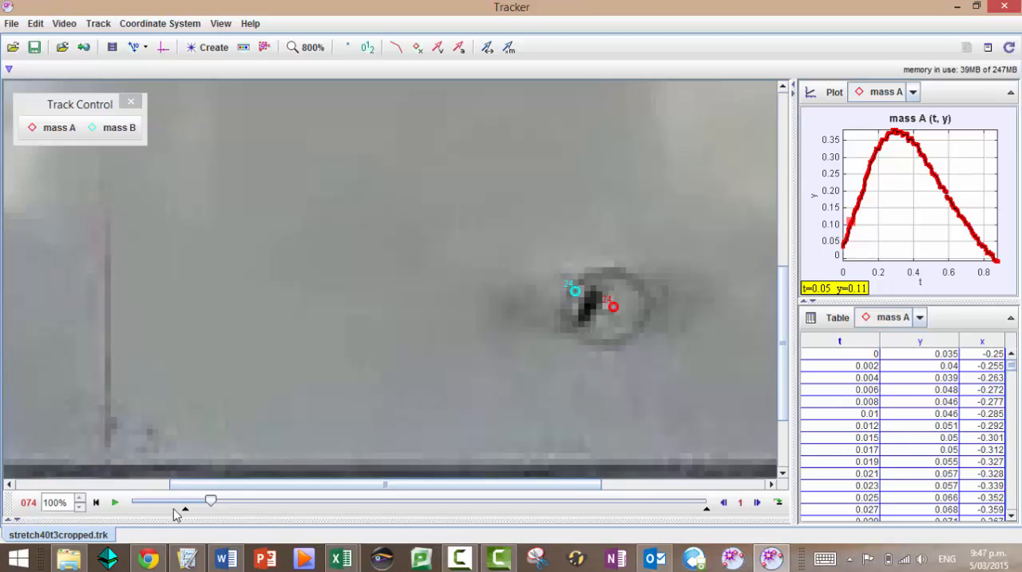
Examine how the mass A and mass B markers follow the ball by jumping, playing and single-stepping through frames
{"action": "left_click_drag", "start_coordinate": [211, 509], "coordinate": [391, 508]}
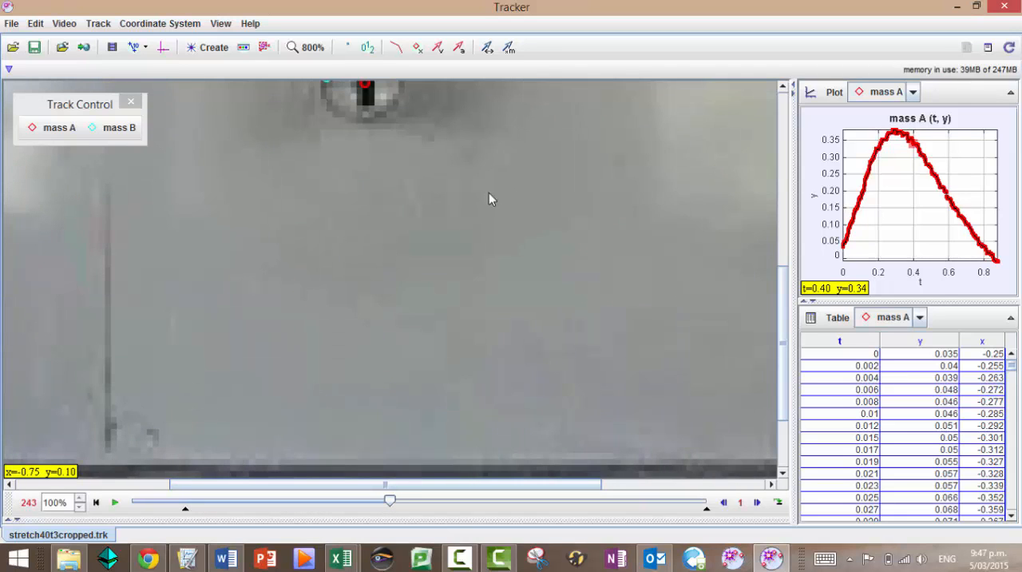
{"action": "scroll", "coordinate": [786, 311], "scroll_direction": "up", "scroll_amount": 5}
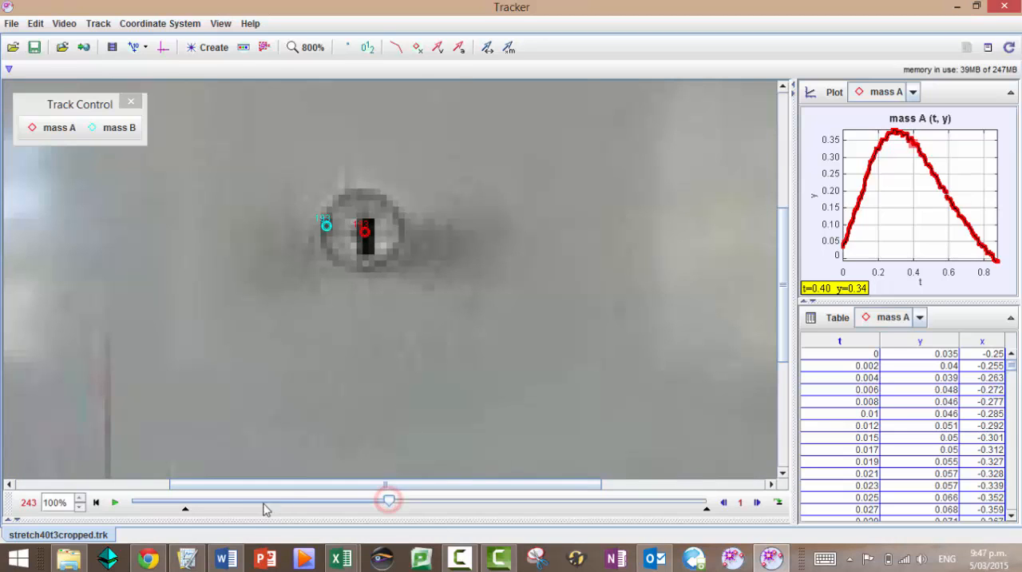
{"action": "left_click", "coordinate": [232, 505]}
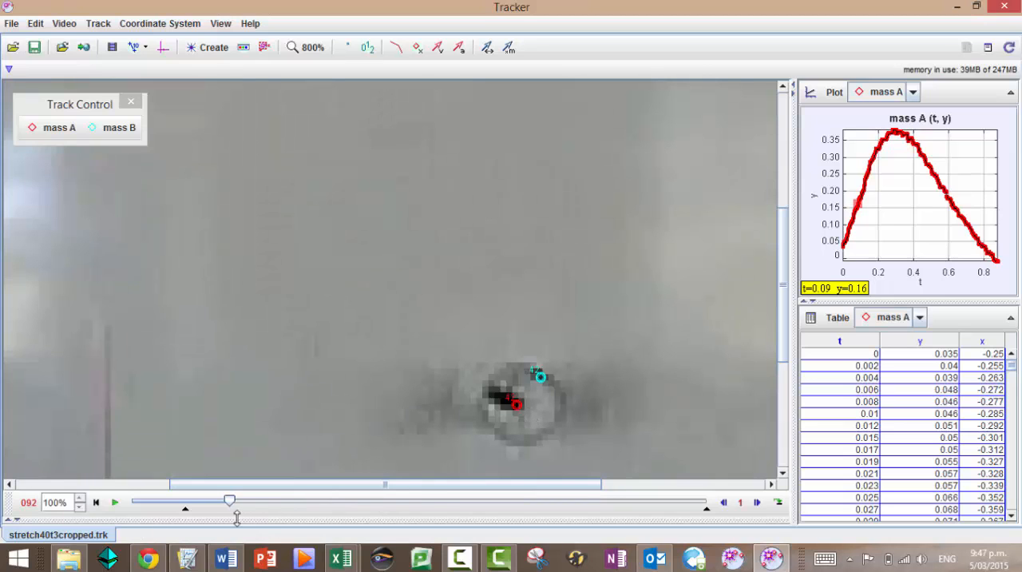
{"action": "left_click", "coordinate": [115, 503]}
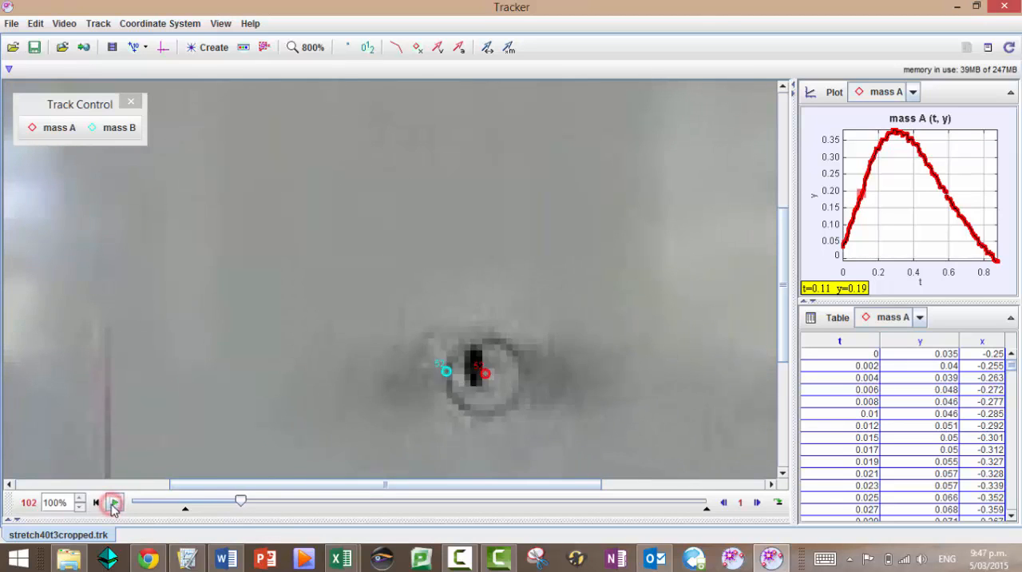
{"action": "left_click", "coordinate": [113, 503]}
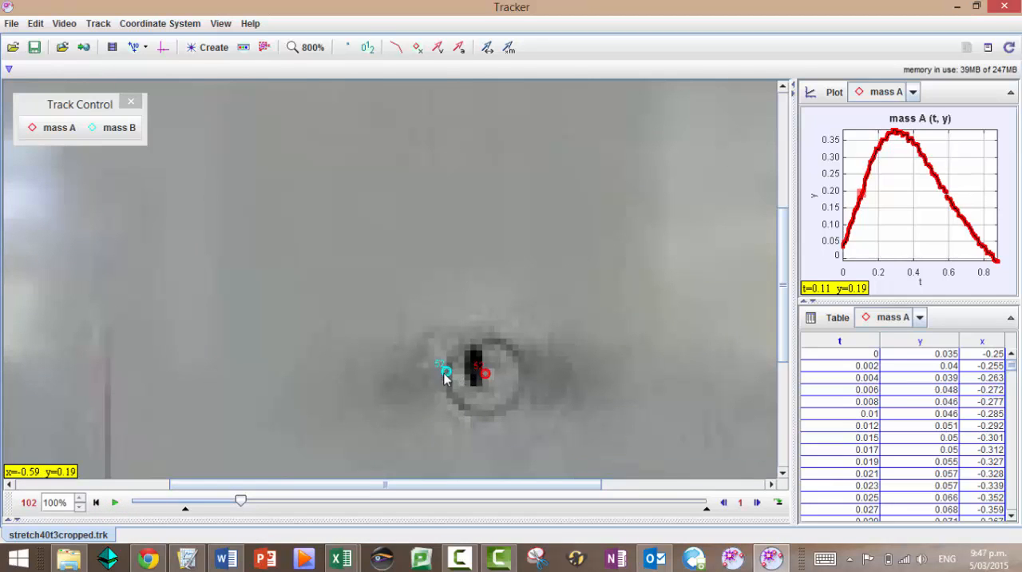
{"action": "left_click", "coordinate": [757, 502]}
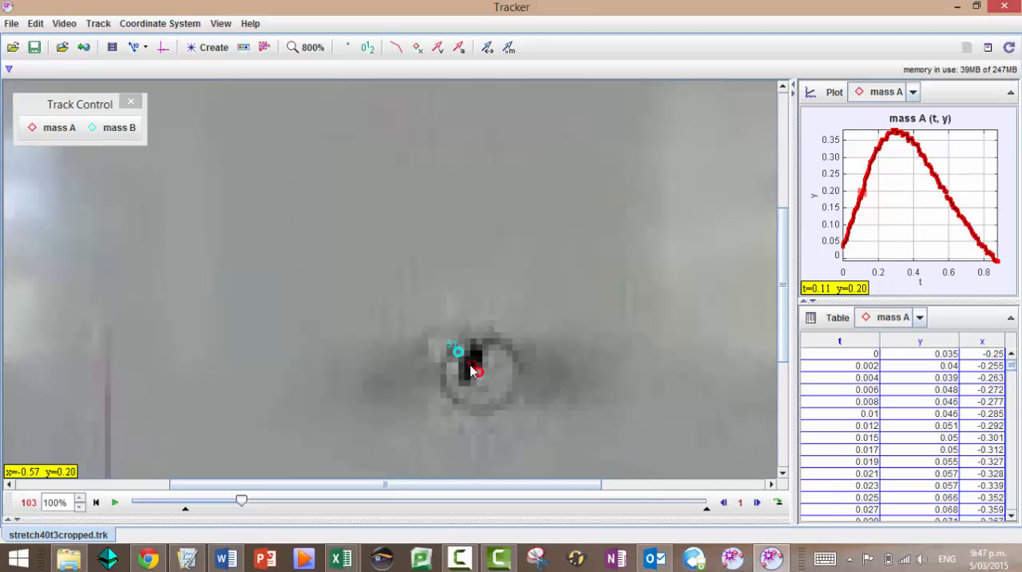
{"action": "left_click", "coordinate": [758, 503]}
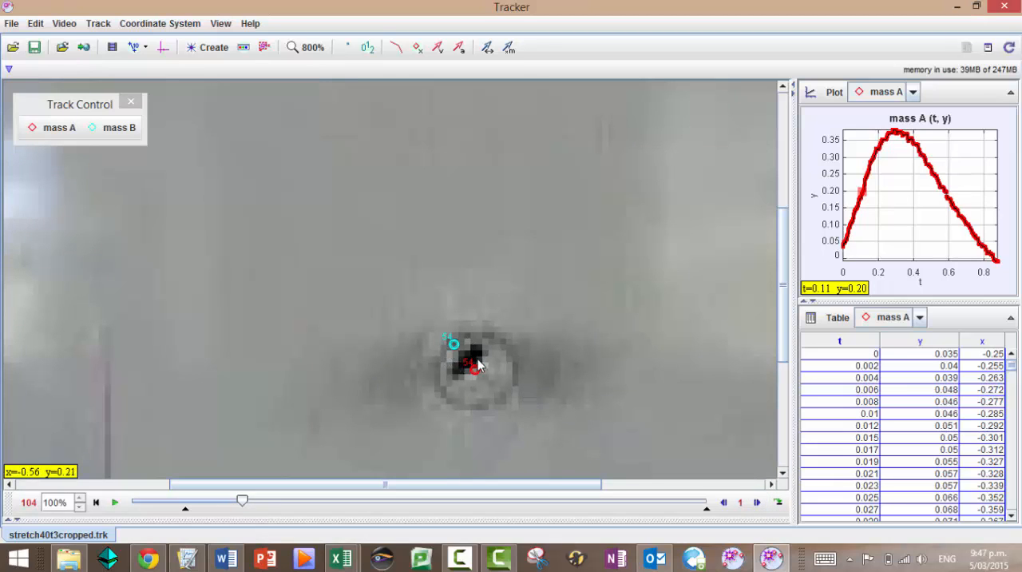
Rewind the video to its start frame and show the coordinate axes with the image at 400%
{"action": "left_click", "coordinate": [96, 503]}
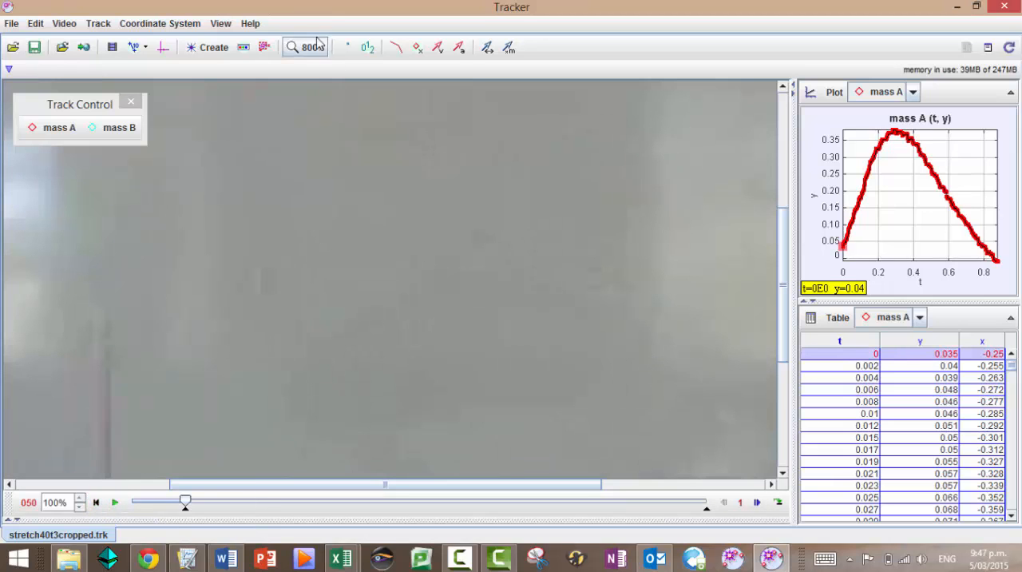
{"action": "left_click", "coordinate": [310, 47]}
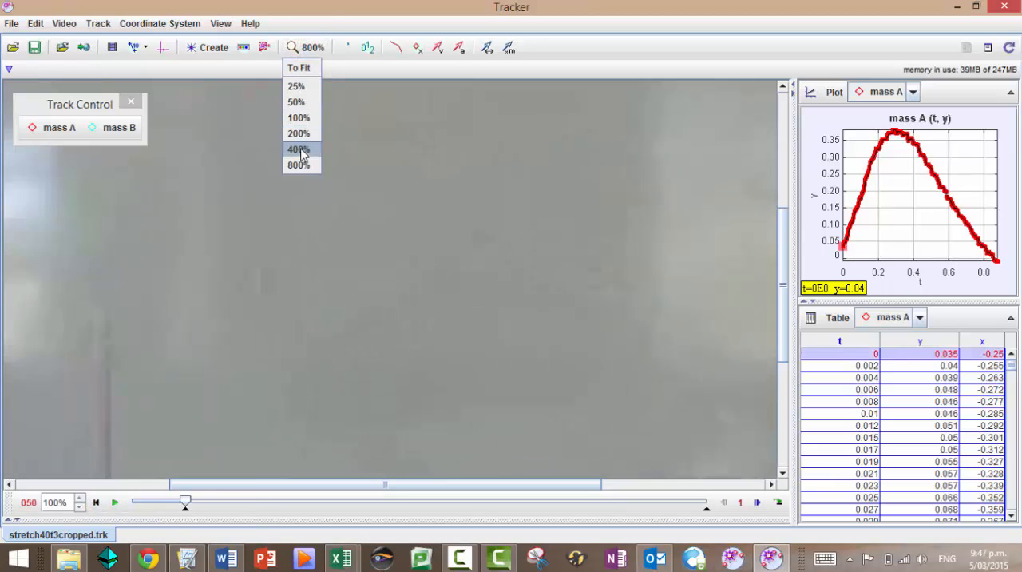
{"action": "left_click", "coordinate": [299, 150]}
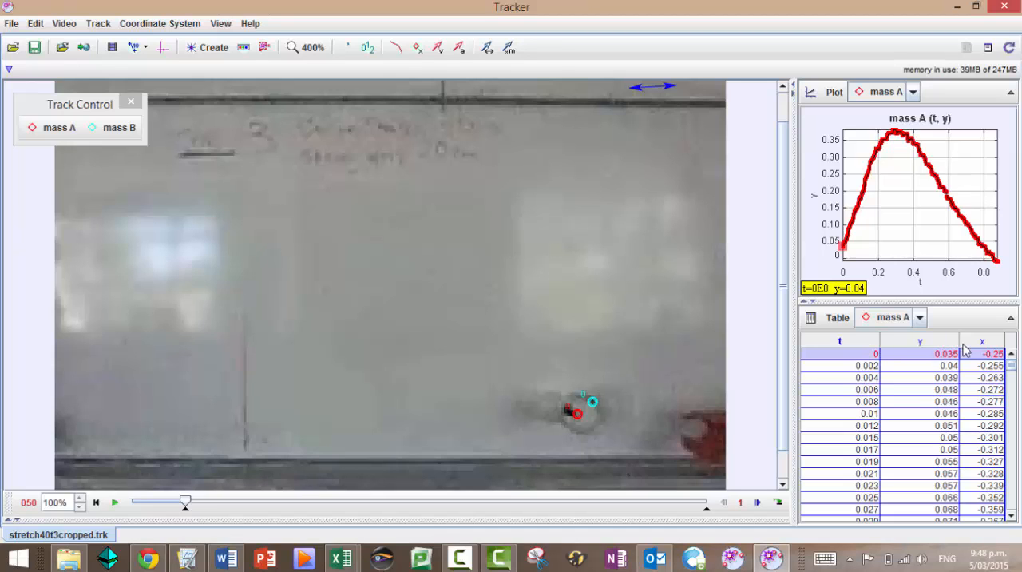
{"action": "left_click", "coordinate": [162, 47]}
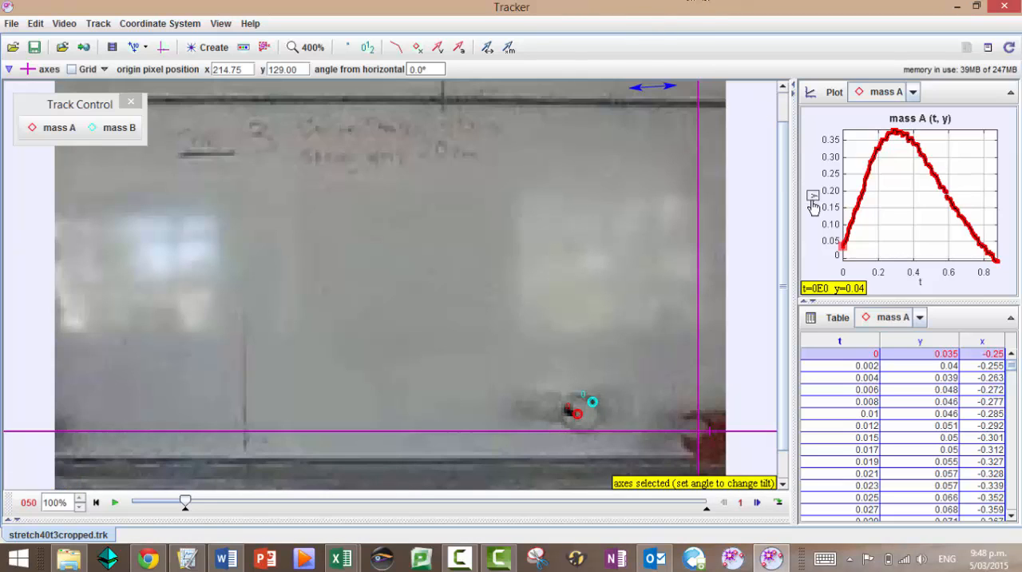
{"action": "left_click", "coordinate": [698, 428]}
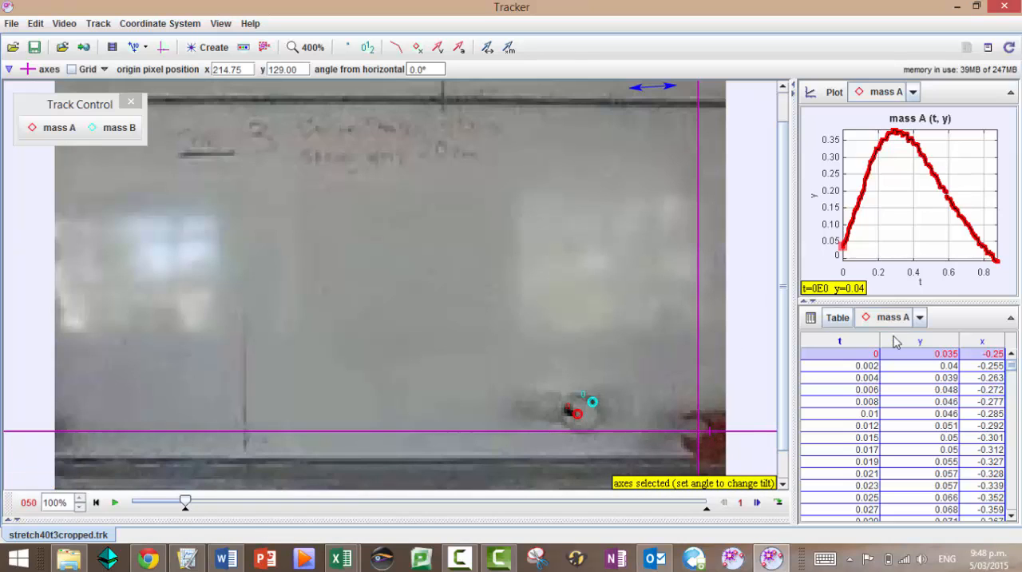
Copy mass A's whole t column and paste it into the X column in Logger Pro, starting at row 1
{"action": "left_click", "coordinate": [853, 341]}
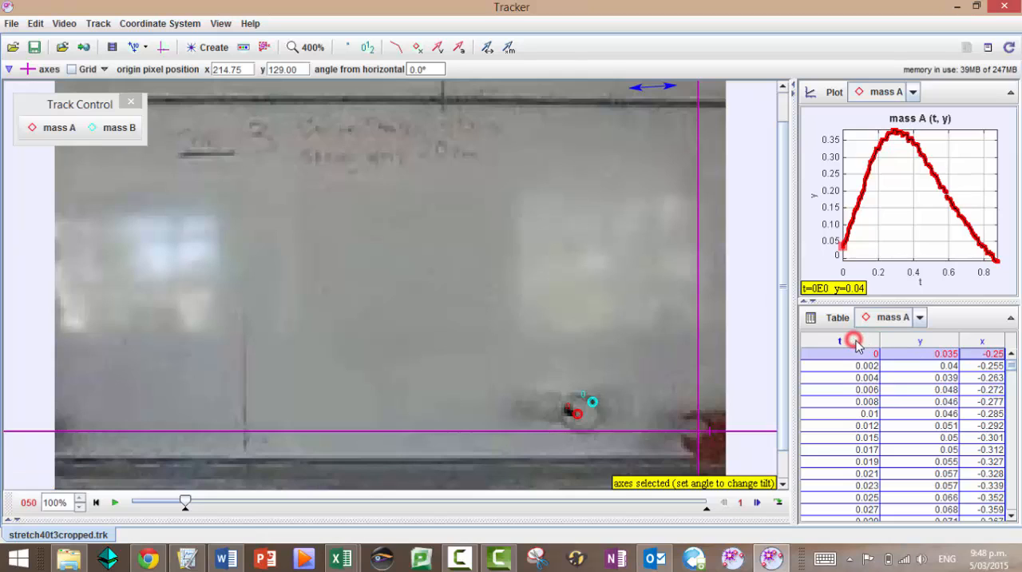
{"action": "left_click", "coordinate": [907, 359]}
{"action": "left_click", "coordinate": [858, 358]}
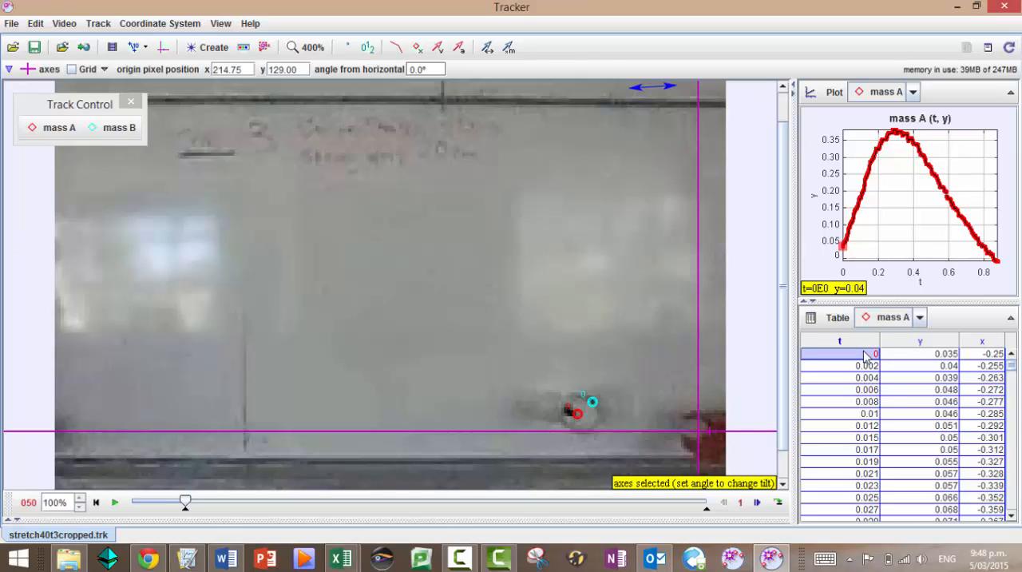
{"action": "double_click", "coordinate": [845, 342]}
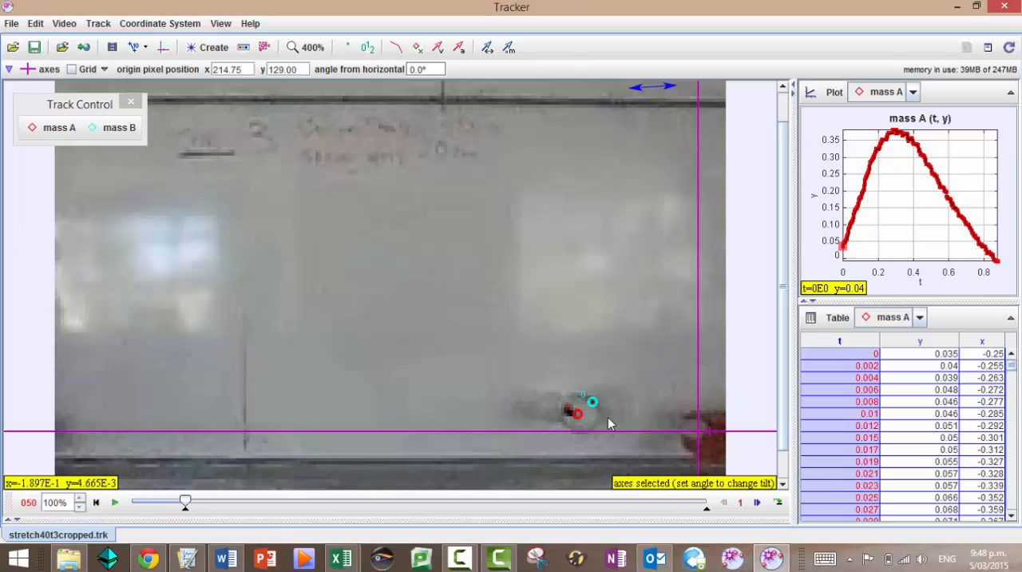
{"action": "left_click", "coordinate": [188, 557]}
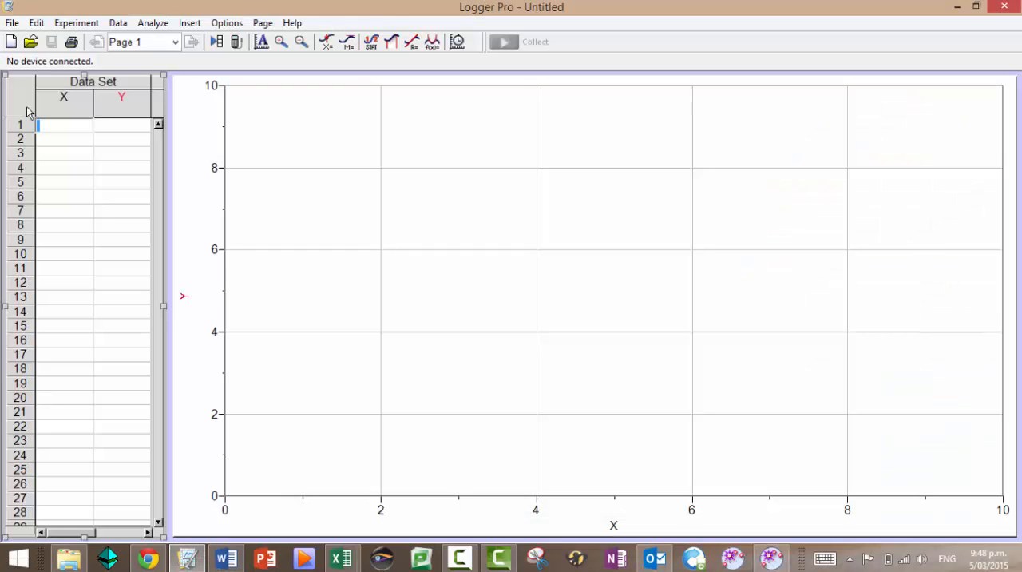
{"action": "left_click", "coordinate": [45, 130]}
{"action": "key", "text": "ctrl+v"}
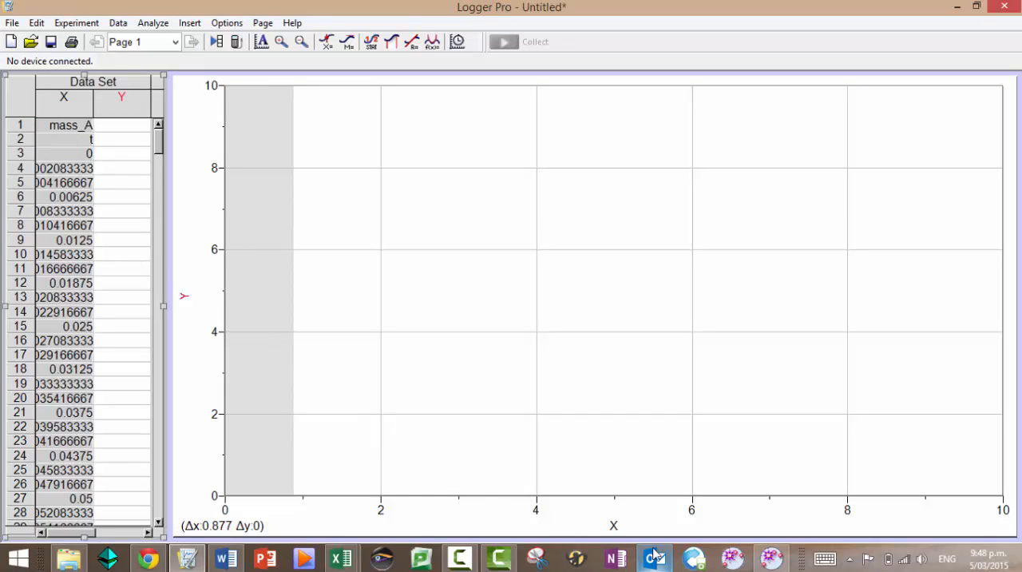
Copy mass A's whole y column from Tracker and paste it into Logger Pro's Y column from row 1
{"action": "left_click", "coordinate": [769, 563]}
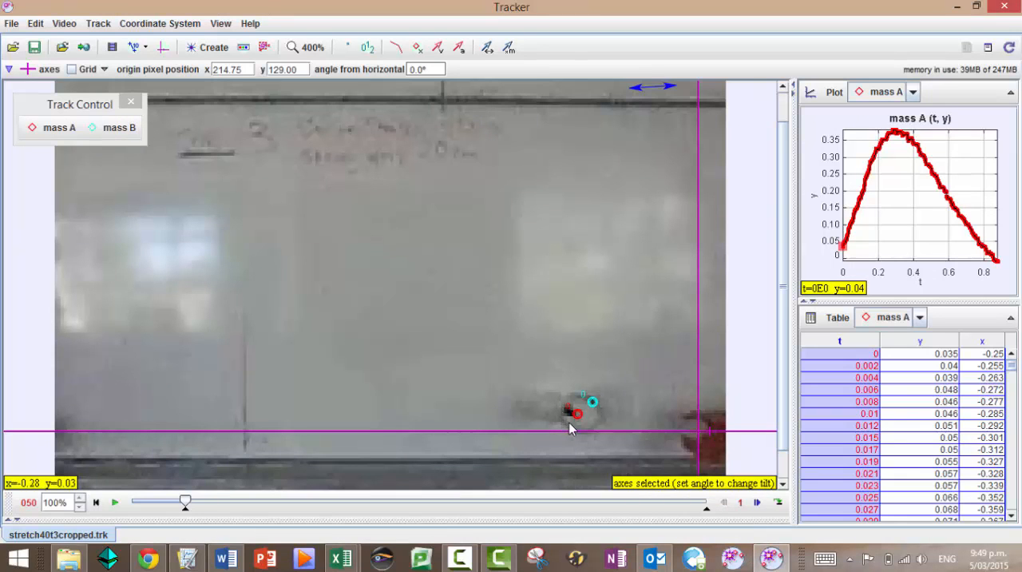
{"action": "left_click", "coordinate": [906, 354]}
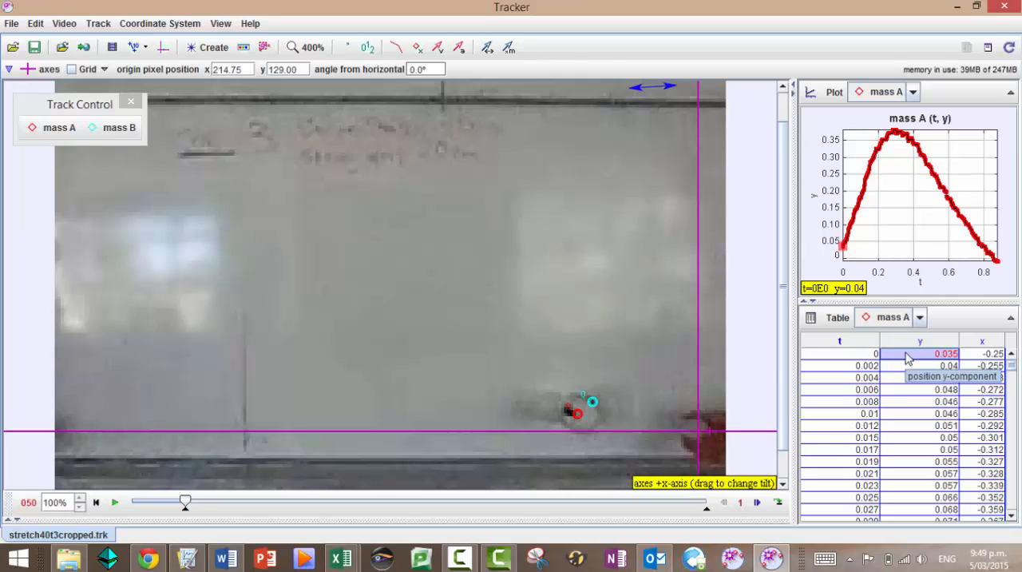
{"action": "left_click", "coordinate": [908, 344]}
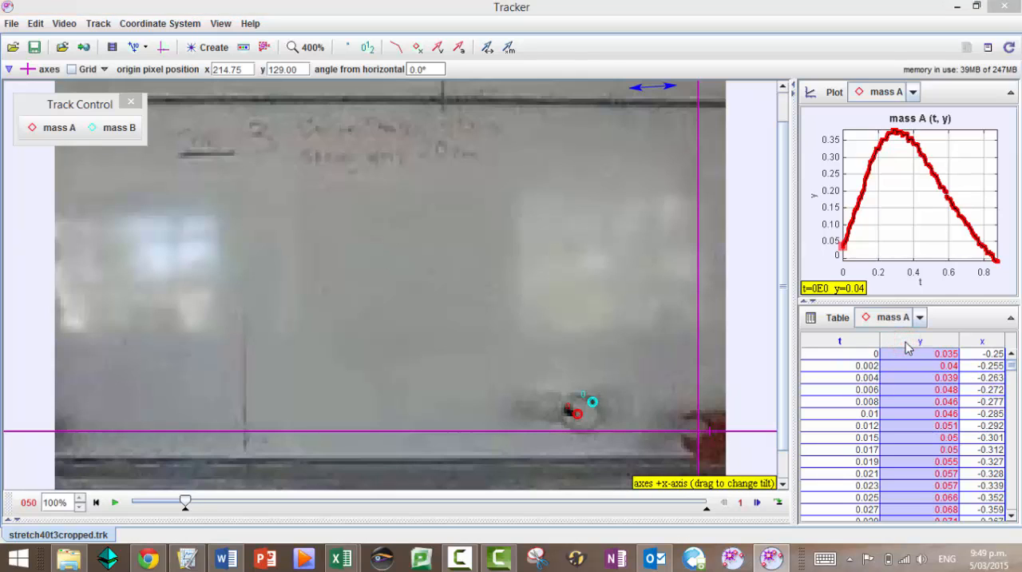
{"action": "key", "text": "alt+Tab"}
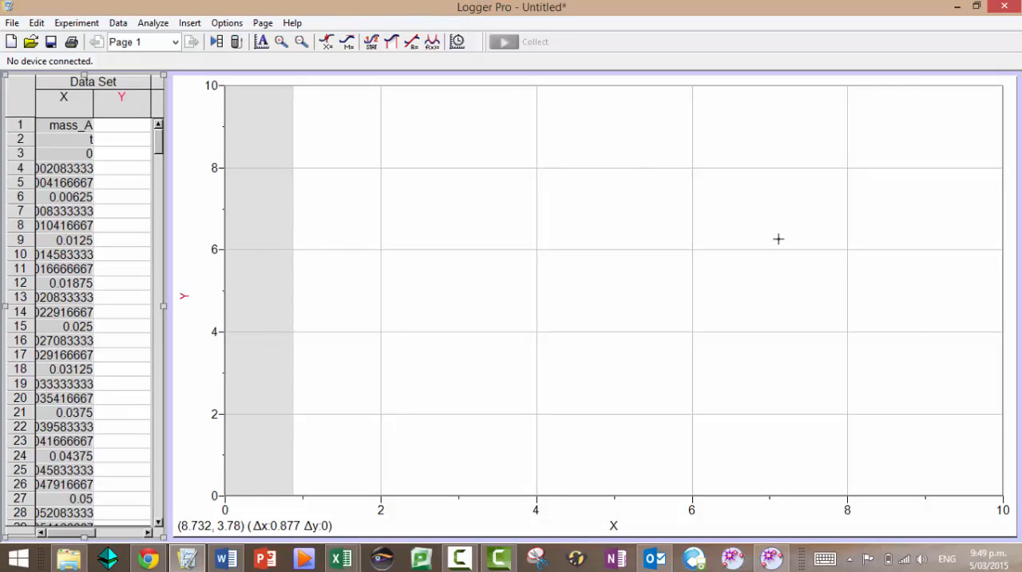
{"action": "left_click", "coordinate": [131, 125]}
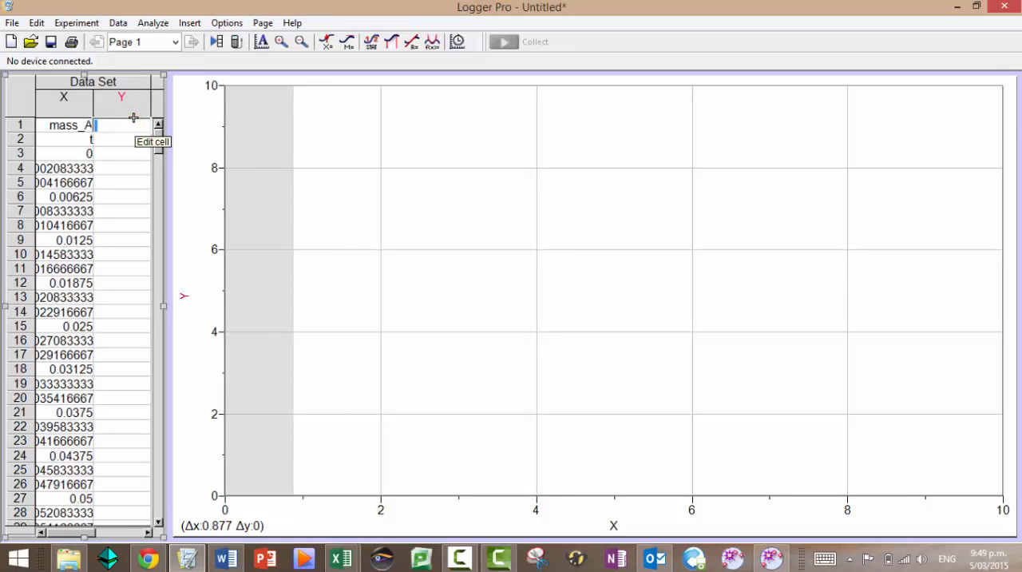
{"action": "key", "text": "ctrl+v"}
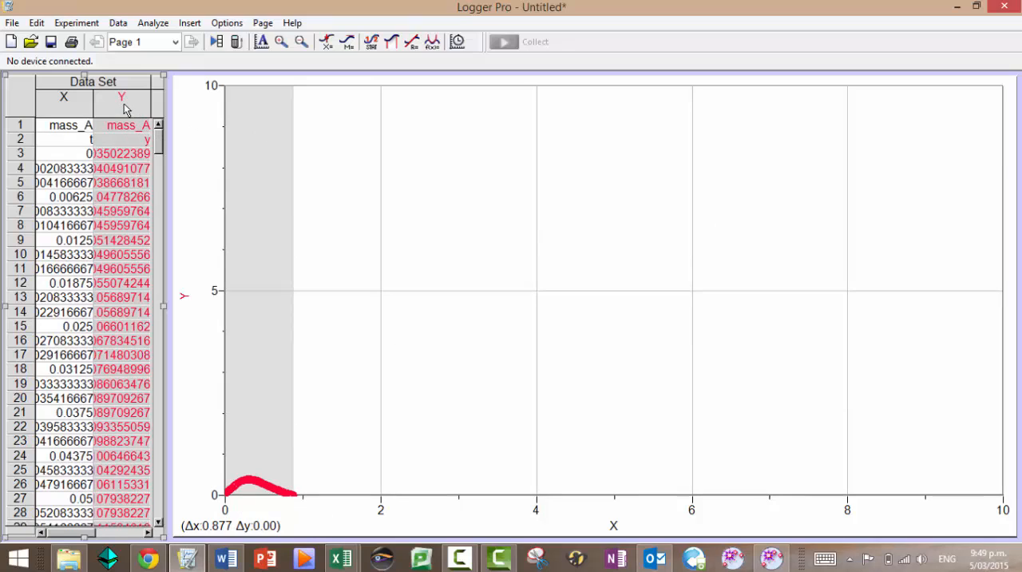
Name the Y column "vertical displacement" with short name y and units m, and widen the data table
{"action": "double_click", "coordinate": [122, 104]}
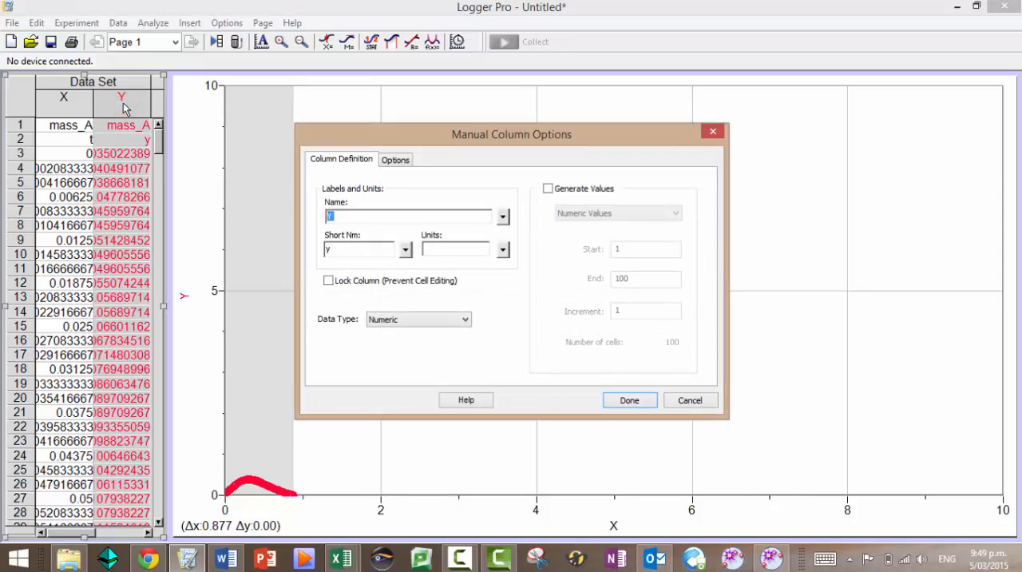
{"action": "type", "text": "vertical displacement"}
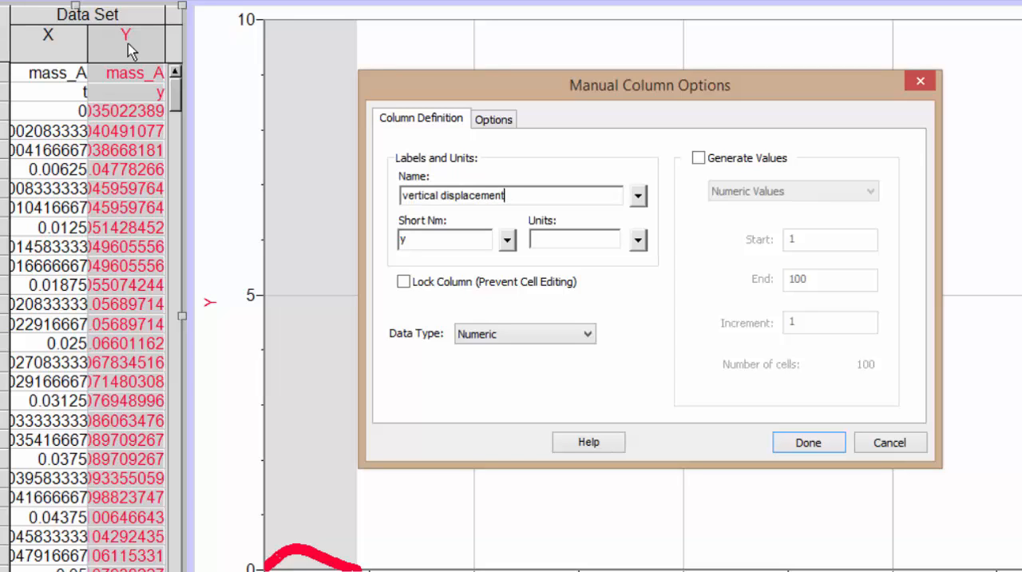
{"action": "double_click", "coordinate": [403, 239]}
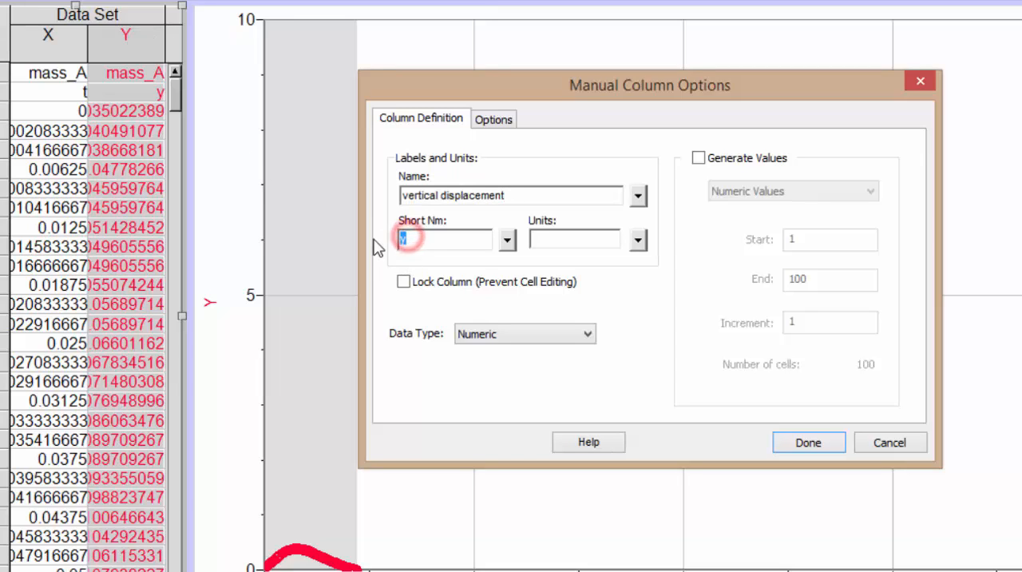
{"action": "type", "text": "y"}
{"action": "left_click", "coordinate": [576, 245]}
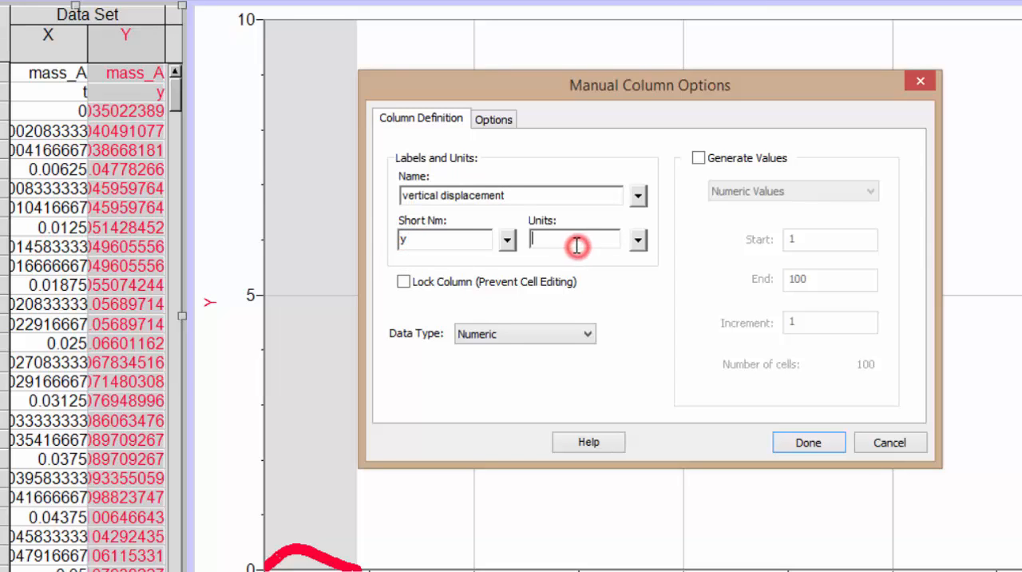
{"action": "type", "text": "m"}
{"action": "left_click", "coordinate": [803, 442]}
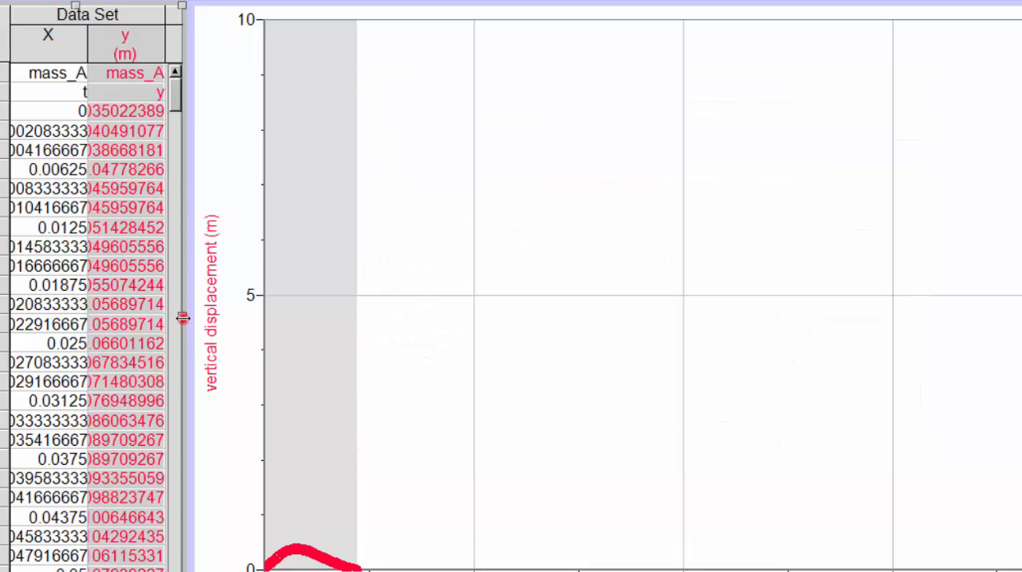
{"action": "left_click_drag", "start_coordinate": [182, 317], "coordinate": [354, 317]}
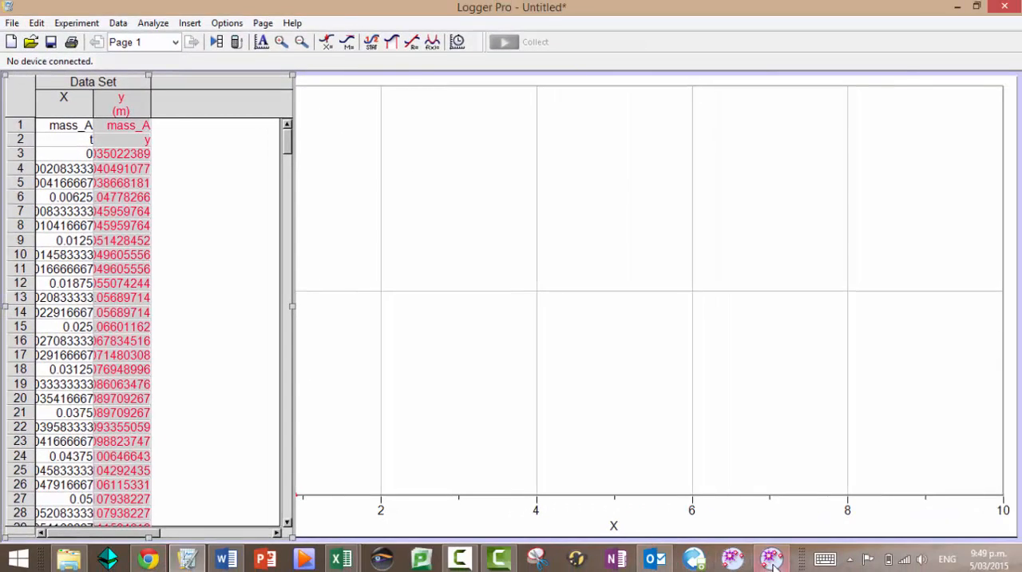
In Tracker, reverse the x-axis by setting the axes' angle from horizontal to 180°, and readjust the tilt to about 179.8°
{"action": "left_click", "coordinate": [771, 559]}
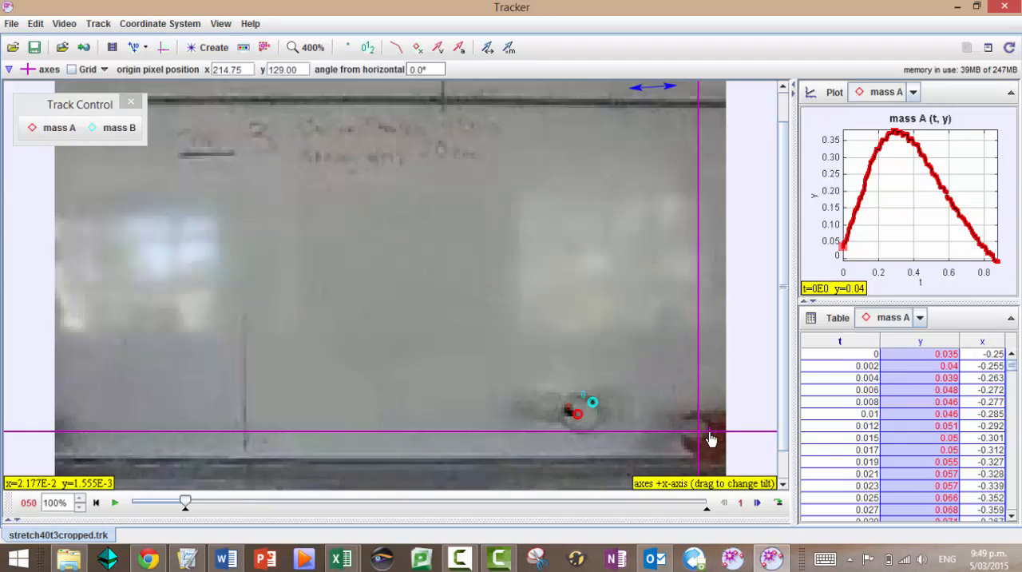
{"action": "left_click_drag", "start_coordinate": [711, 438], "coordinate": [418, 428]}
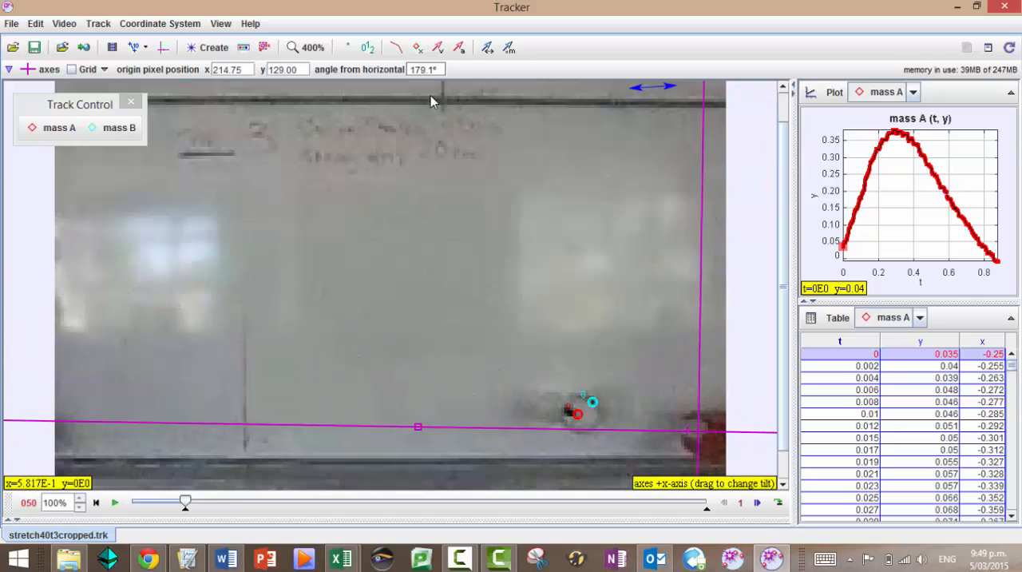
{"action": "left_click", "coordinate": [424, 70]}
{"action": "left_click_drag", "start_coordinate": [443, 70], "coordinate": [377, 73]}
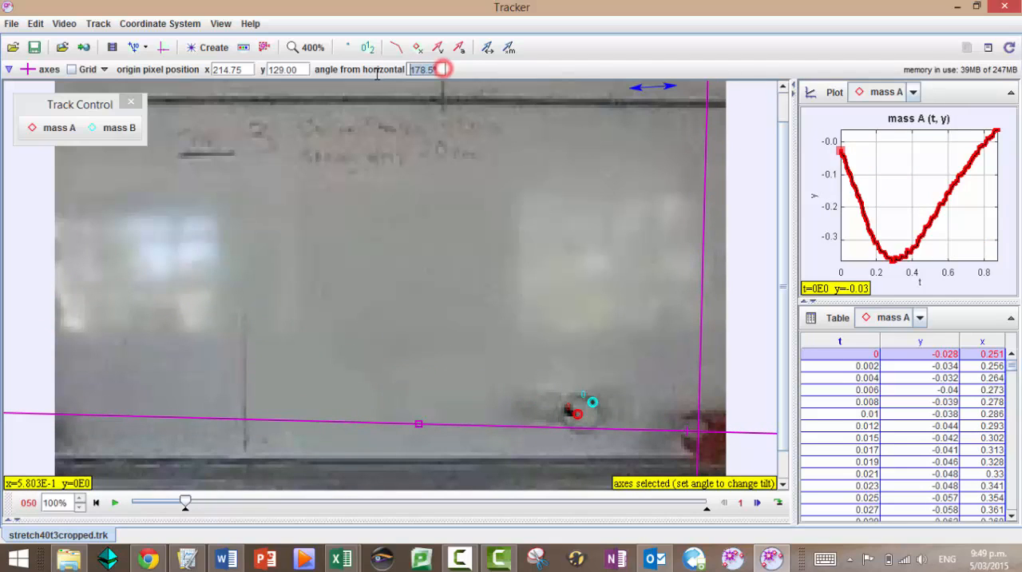
{"action": "type", "text": "180"}
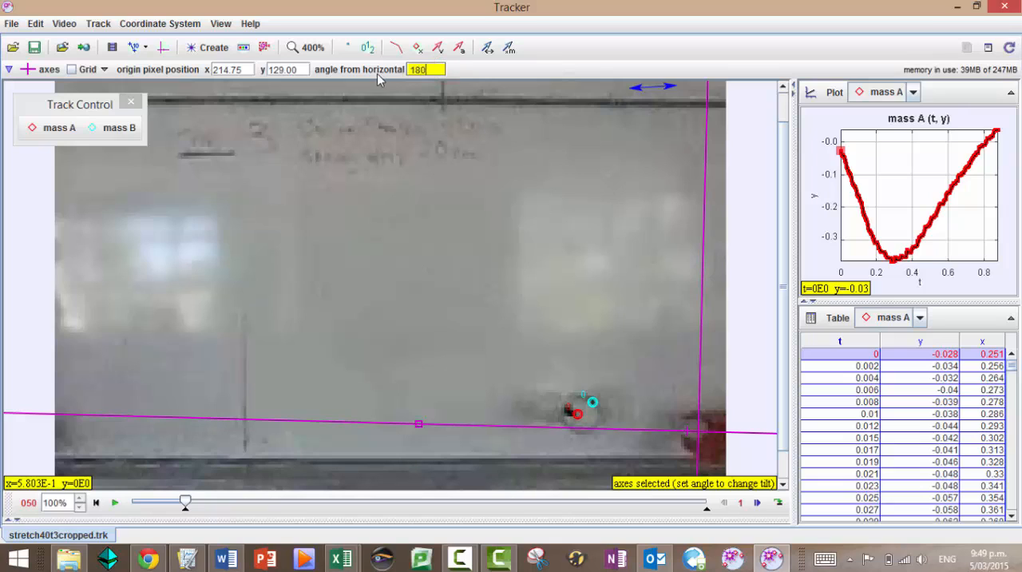
{"action": "key", "text": "Return"}
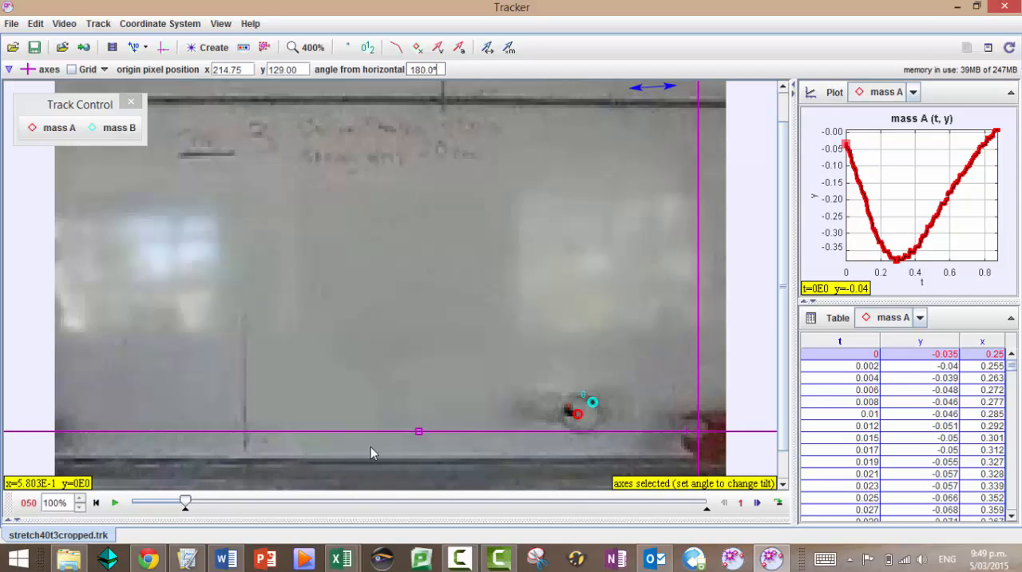
{"action": "left_click_drag", "start_coordinate": [420, 436], "coordinate": [60, 436]}
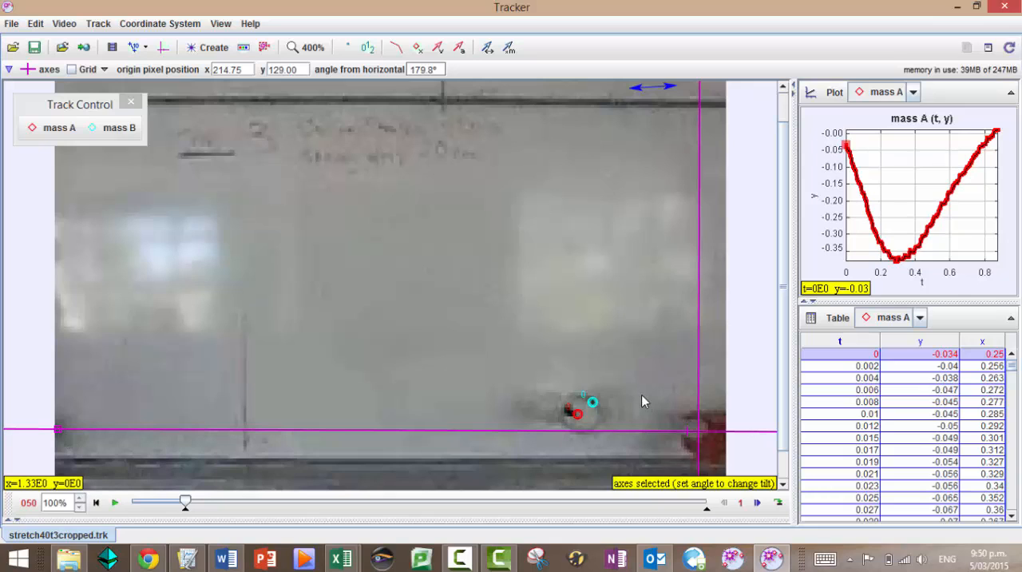
Copy mass A's whole x column and switch to Logger Pro
{"action": "left_click", "coordinate": [993, 354]}
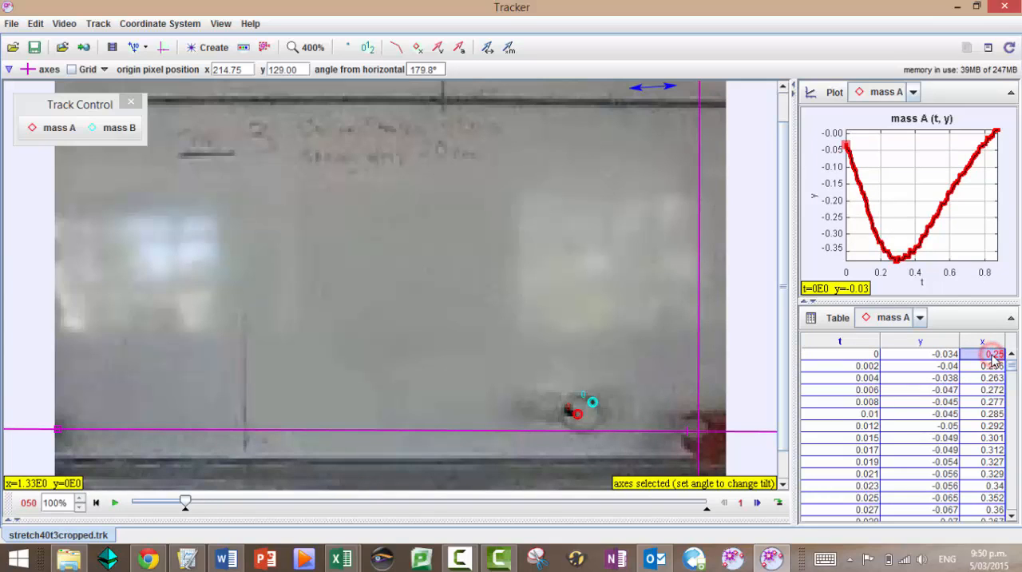
{"action": "left_click", "coordinate": [988, 342]}
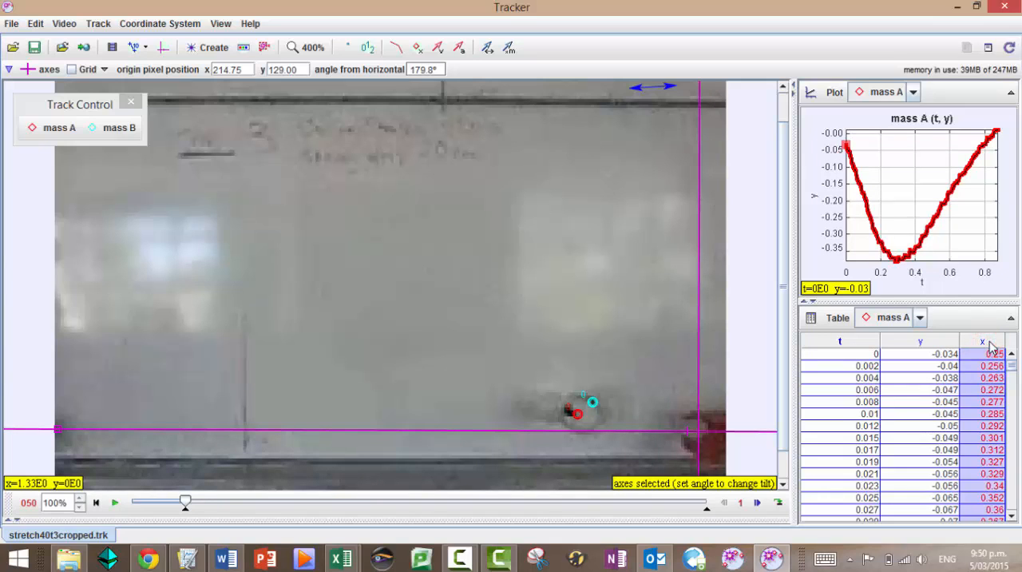
{"action": "key", "text": "alt+Tab"}
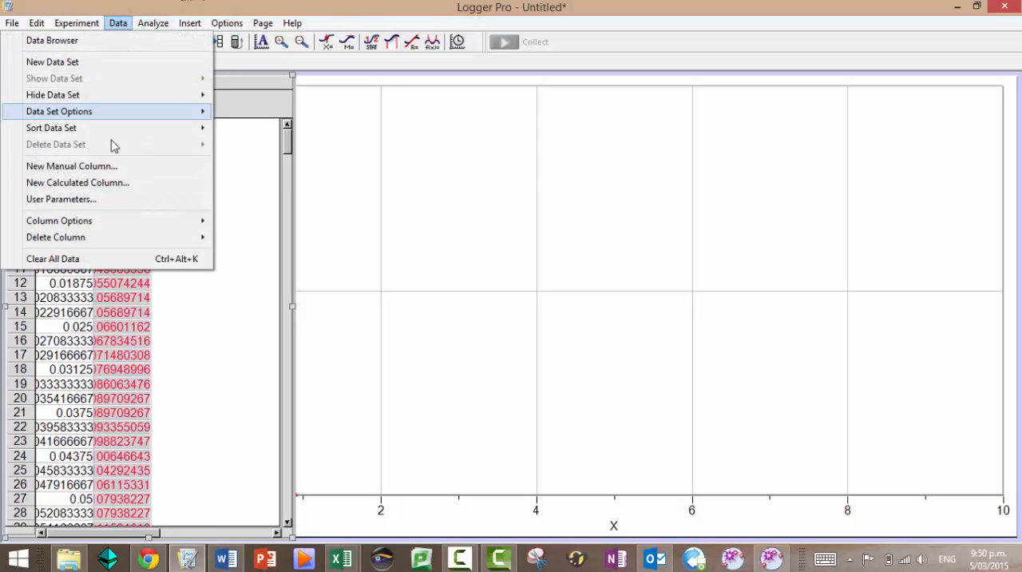
Add a manual column "horizontal displacement" with short name x and units m, and paste the copied x data from row 1
{"action": "left_click", "coordinate": [110, 165]}
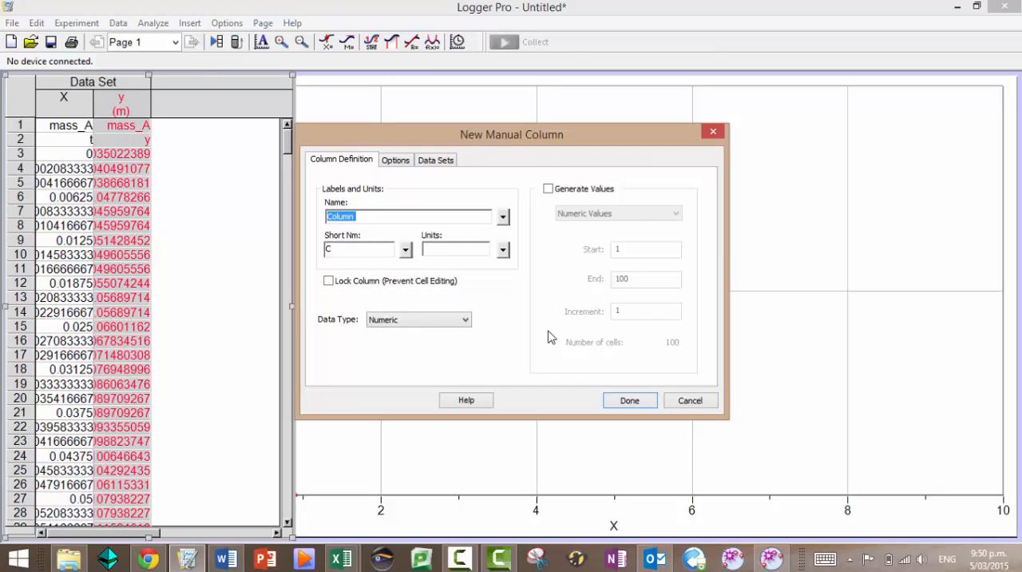
{"action": "type", "text": "horizontal displacement"}
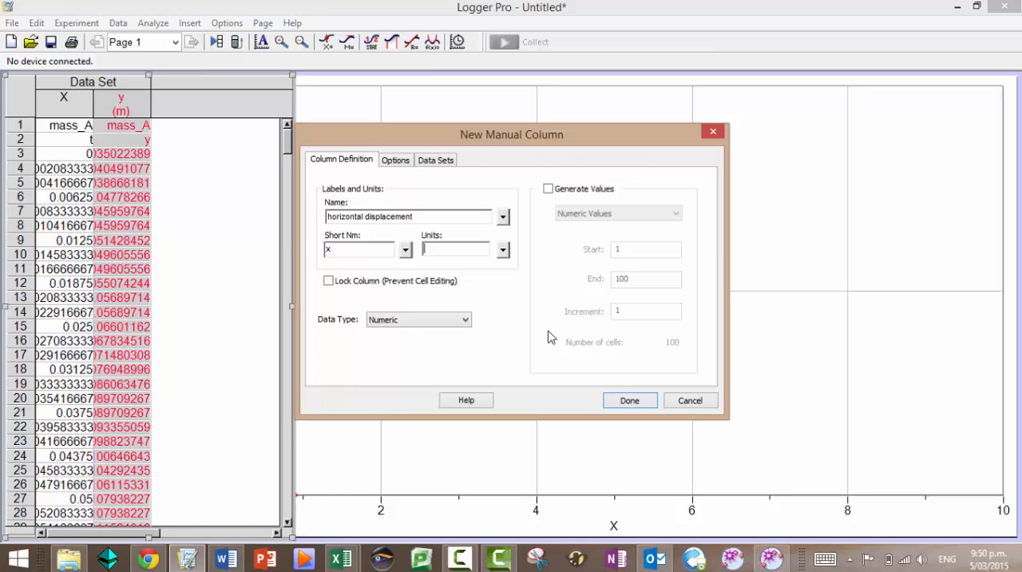
{"action": "left_click", "coordinate": [649, 403]}
{"action": "left_click", "coordinate": [187, 126]}
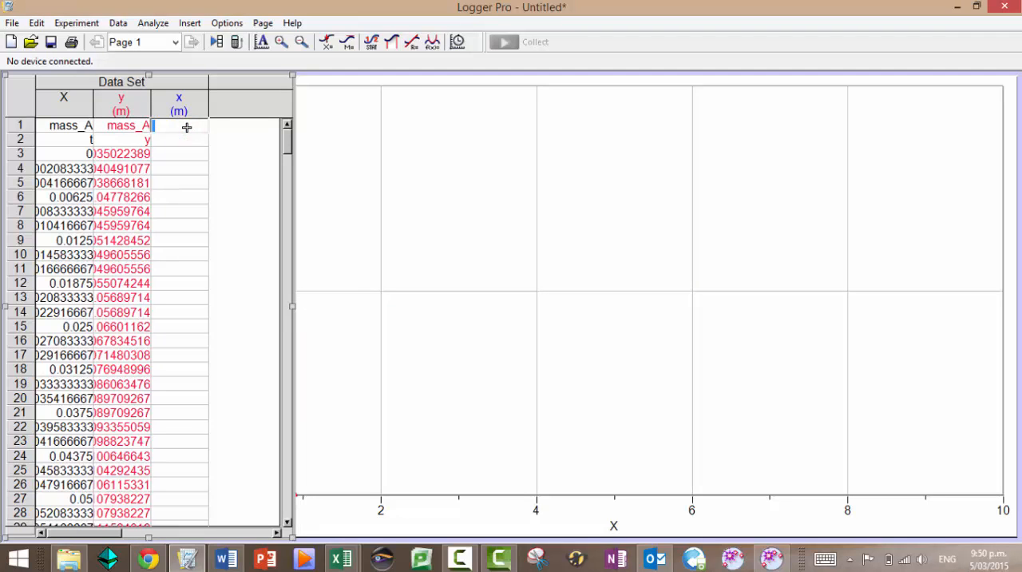
{"action": "key", "text": "ctrl+v"}
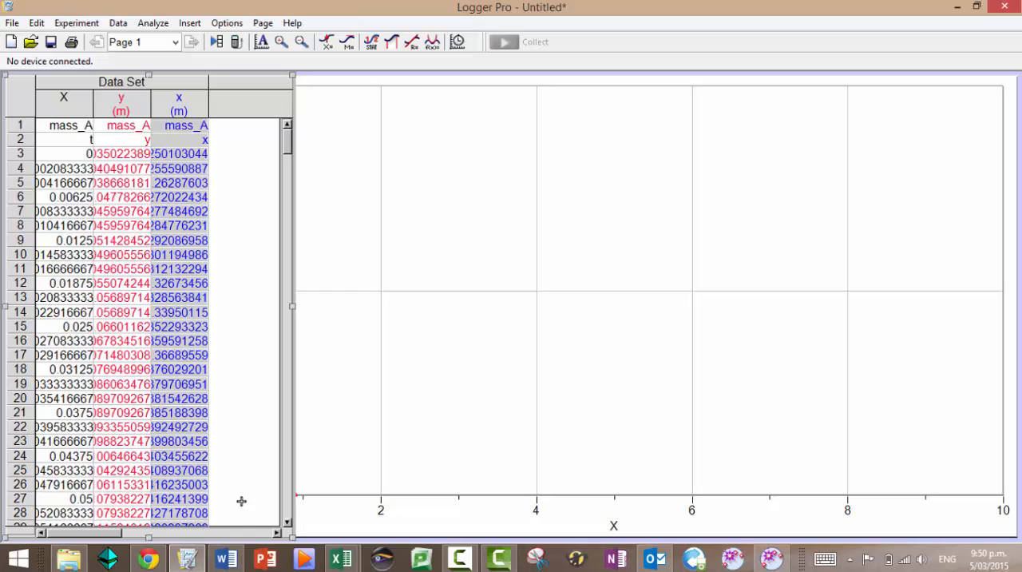
In Tracker, set the coordinate system's reference frame to mass A and advance the video to frame 55
{"action": "left_click", "coordinate": [778, 561]}
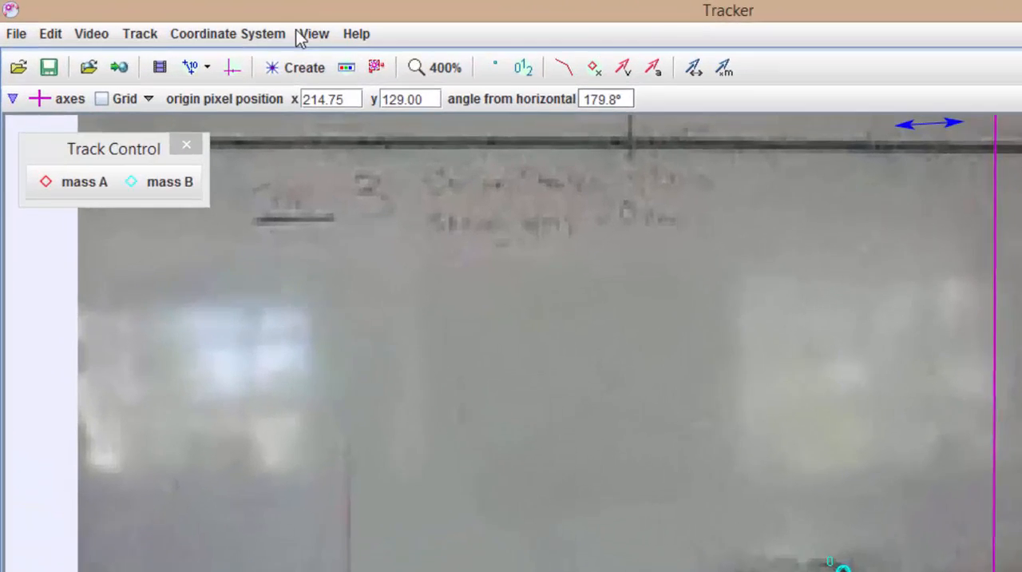
{"action": "left_click", "coordinate": [185, 23]}
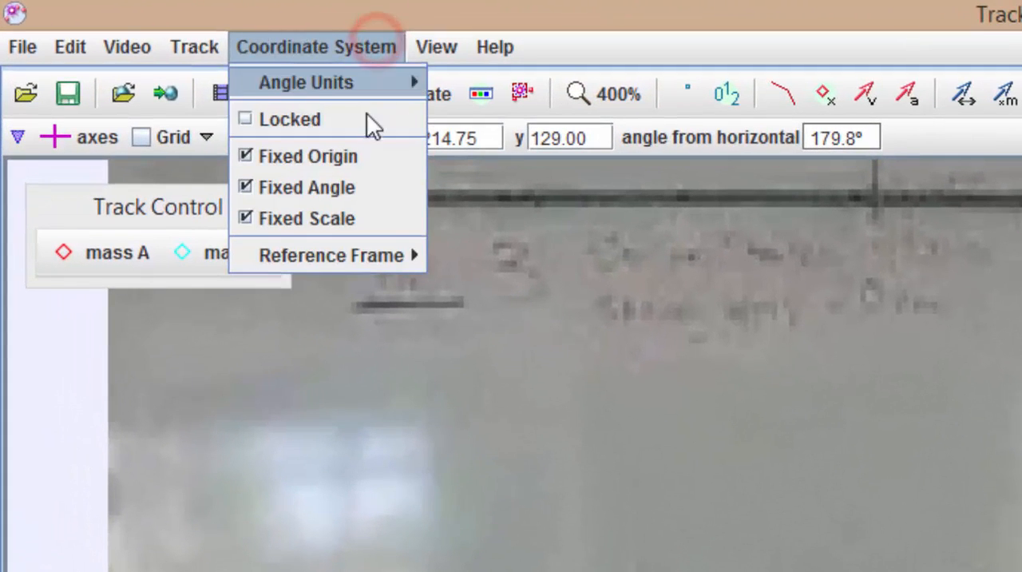
{"action": "mouse_move", "coordinate": [386, 260]}
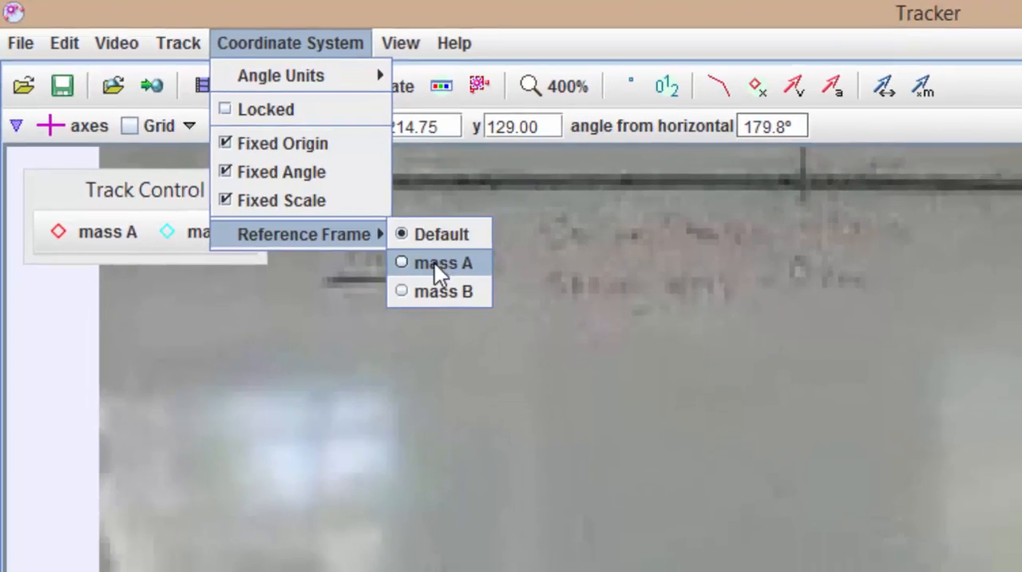
{"action": "left_click", "coordinate": [481, 286]}
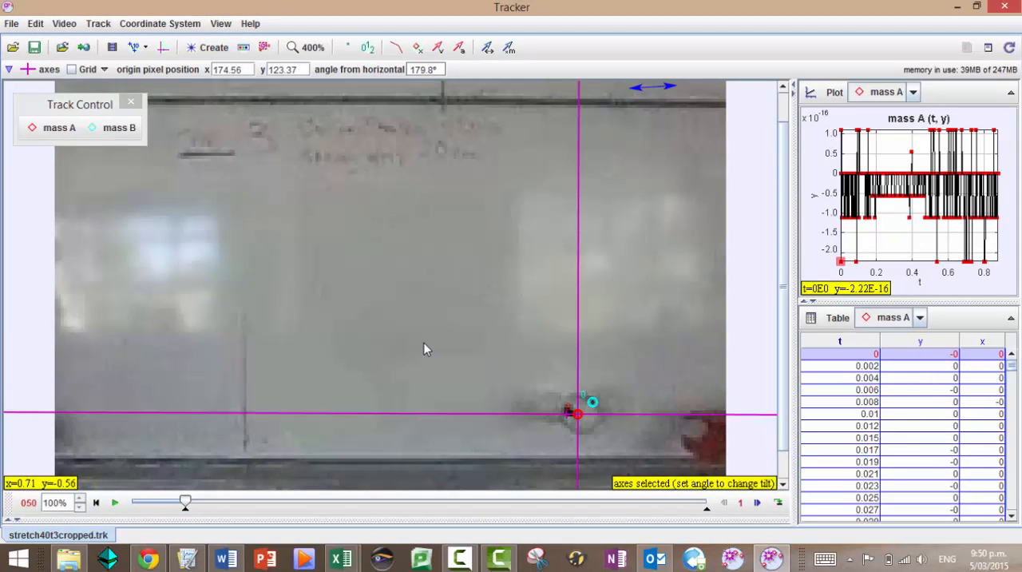
{"action": "left_click", "coordinate": [757, 502]}
{"action": "left_click", "coordinate": [757, 502]}
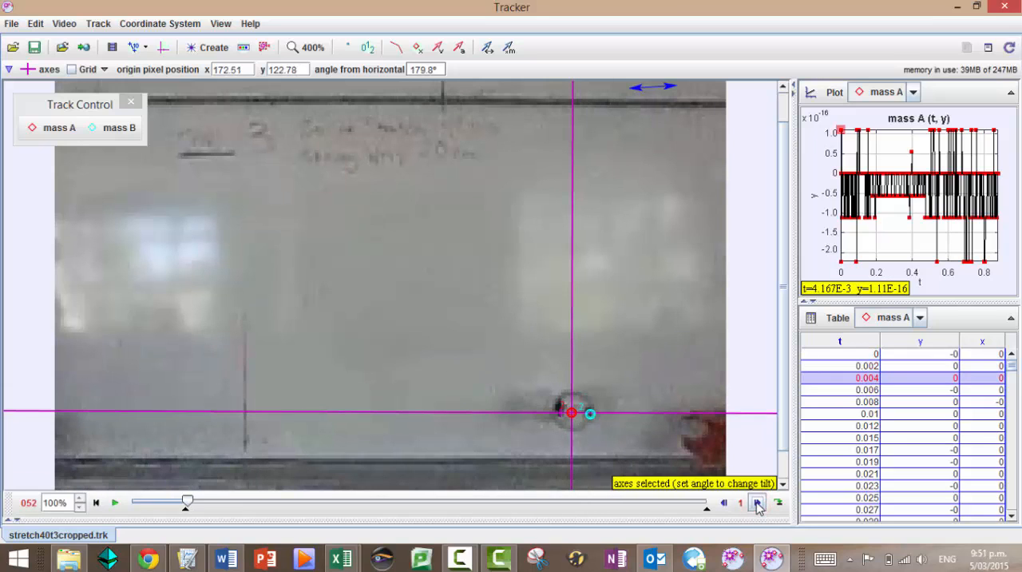
{"action": "left_click", "coordinate": [757, 502]}
{"action": "left_click", "coordinate": [757, 502]}
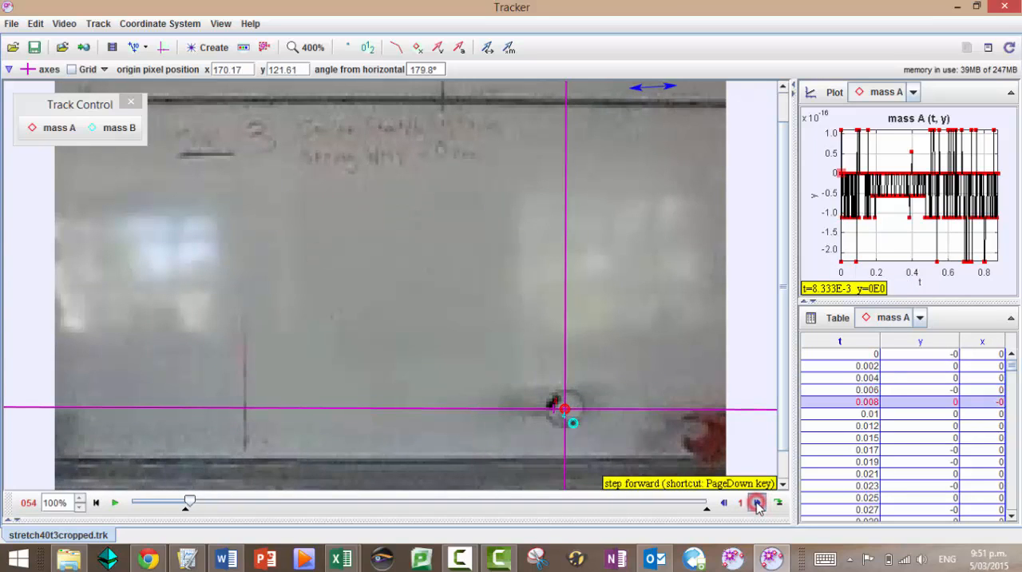
{"action": "left_click", "coordinate": [757, 502]}
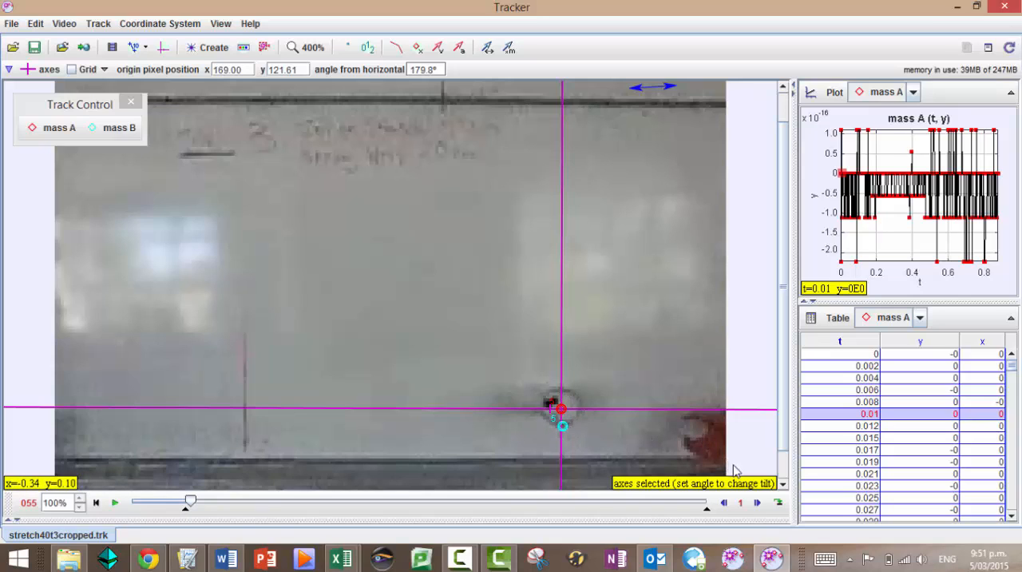
Show only θ and ω beside time in mass A's table, hiding the x and y columns
{"action": "left_click", "coordinate": [839, 318]}
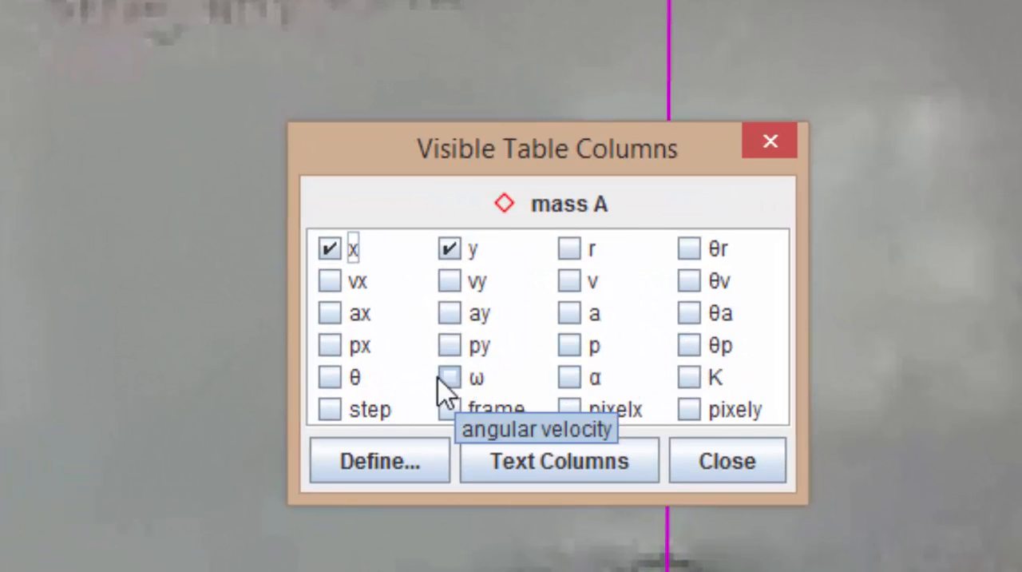
{"action": "left_click", "coordinate": [328, 379]}
{"action": "left_click", "coordinate": [330, 247]}
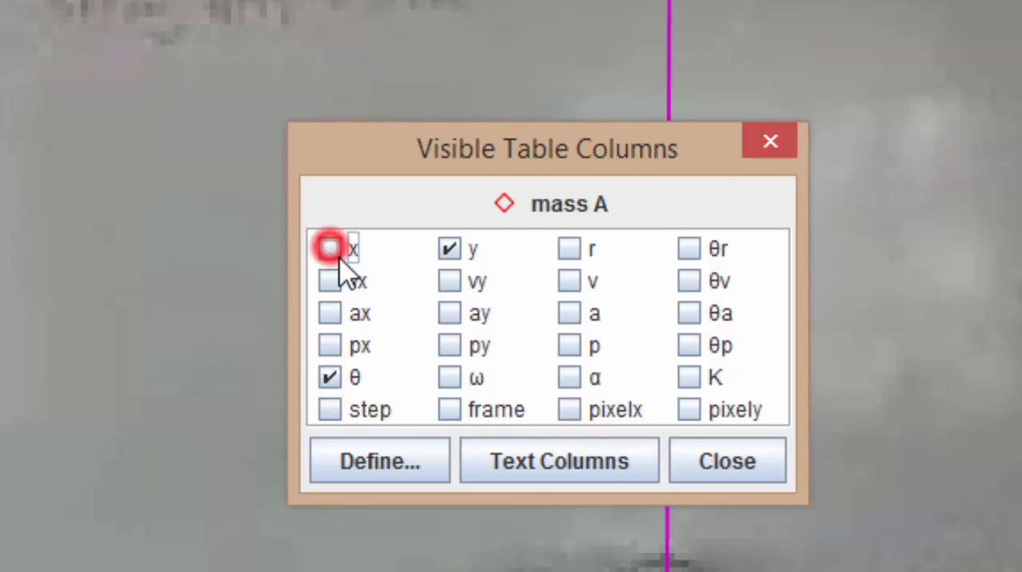
{"action": "left_click", "coordinate": [450, 252]}
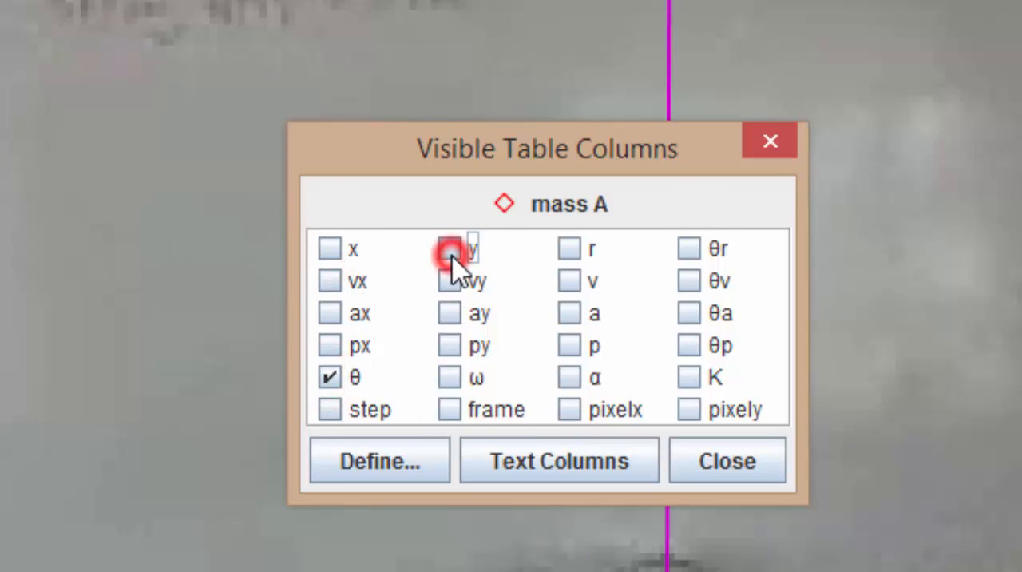
{"action": "left_click", "coordinate": [450, 378]}
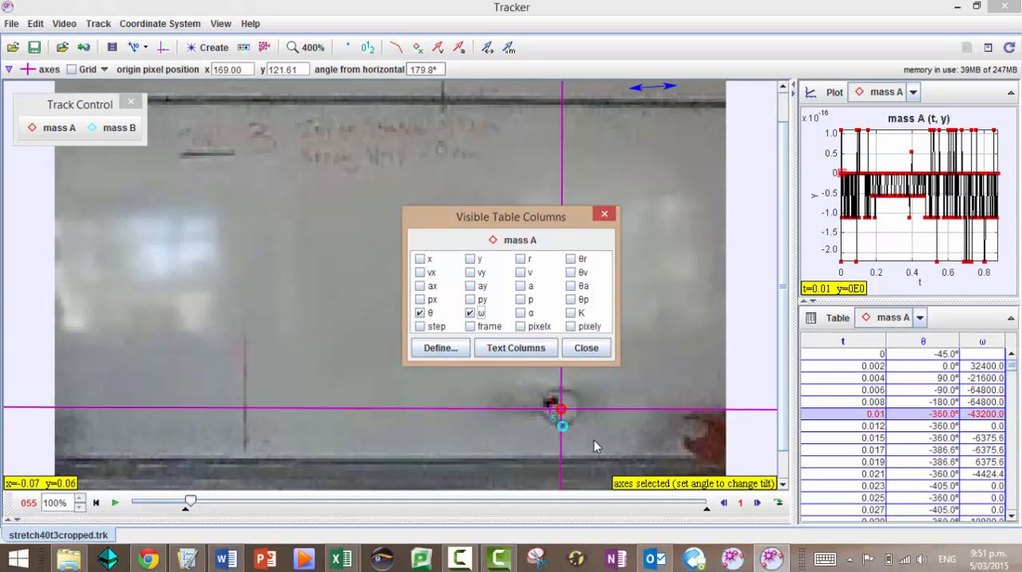
{"action": "left_click", "coordinate": [587, 349]}
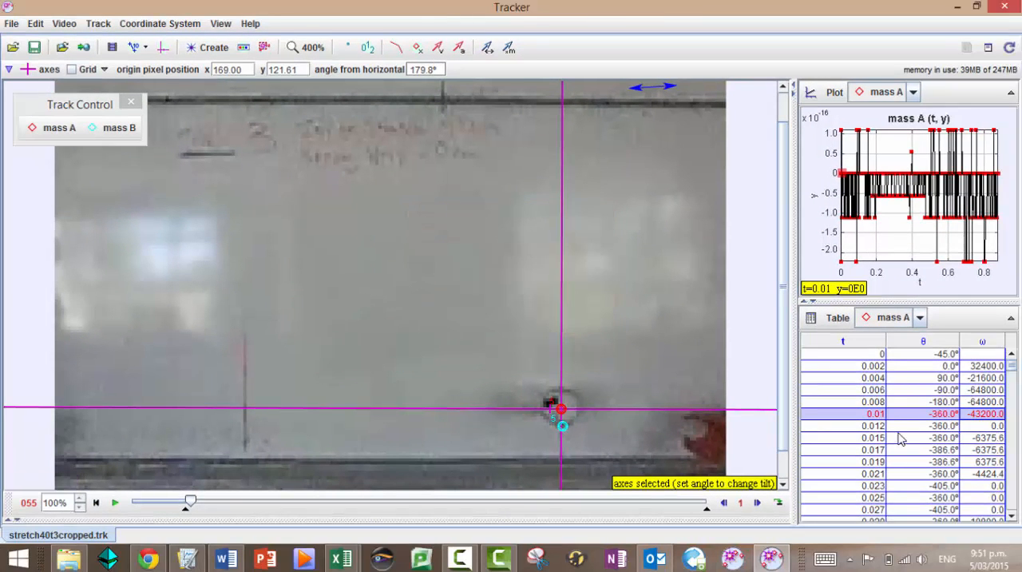
Copy mass A's whole θ column in time order and switch to Logger Pro
{"action": "left_click", "coordinate": [908, 355]}
{"action": "left_click", "coordinate": [911, 342]}
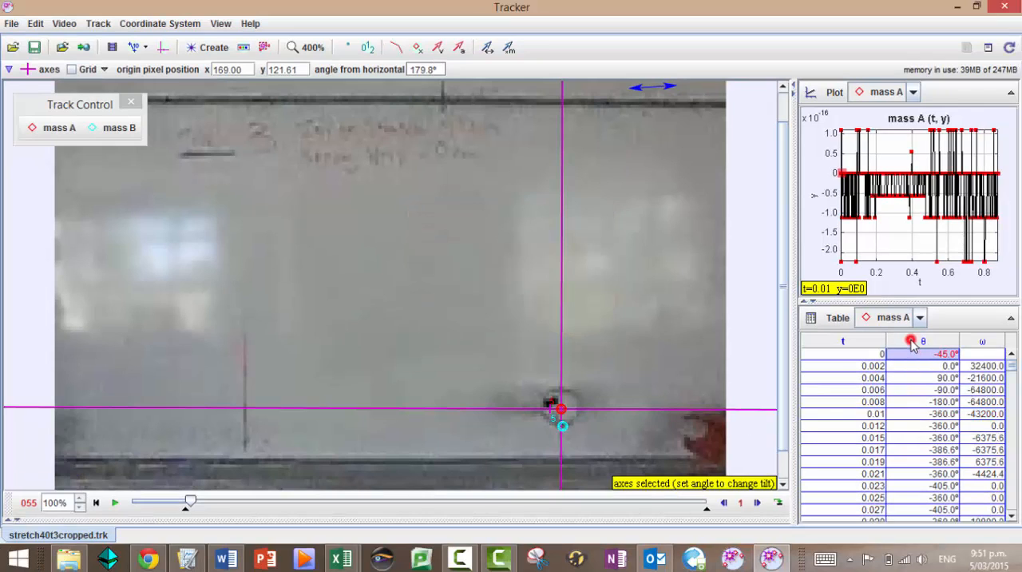
{"action": "left_click", "coordinate": [867, 344]}
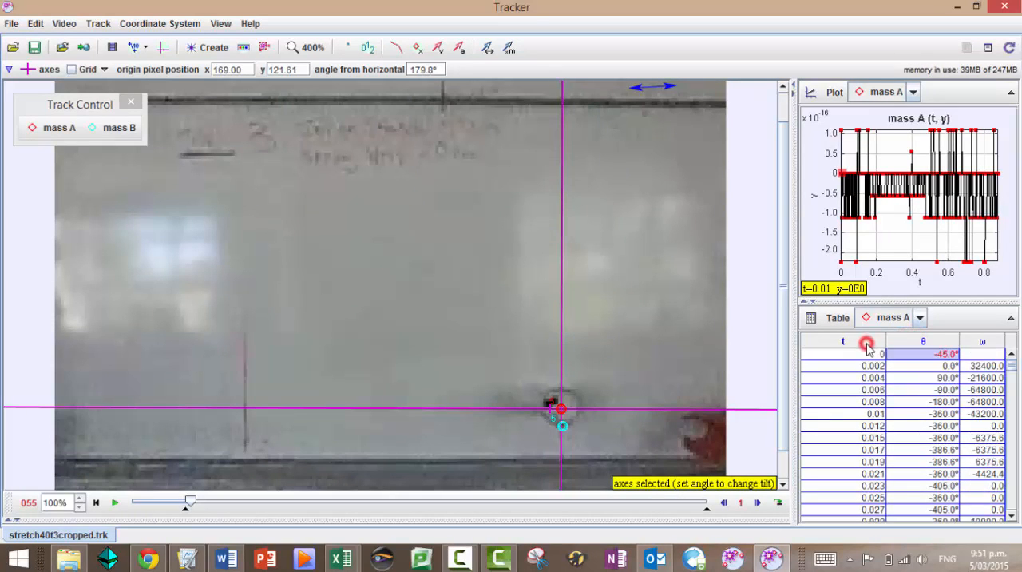
{"action": "left_click", "coordinate": [920, 342]}
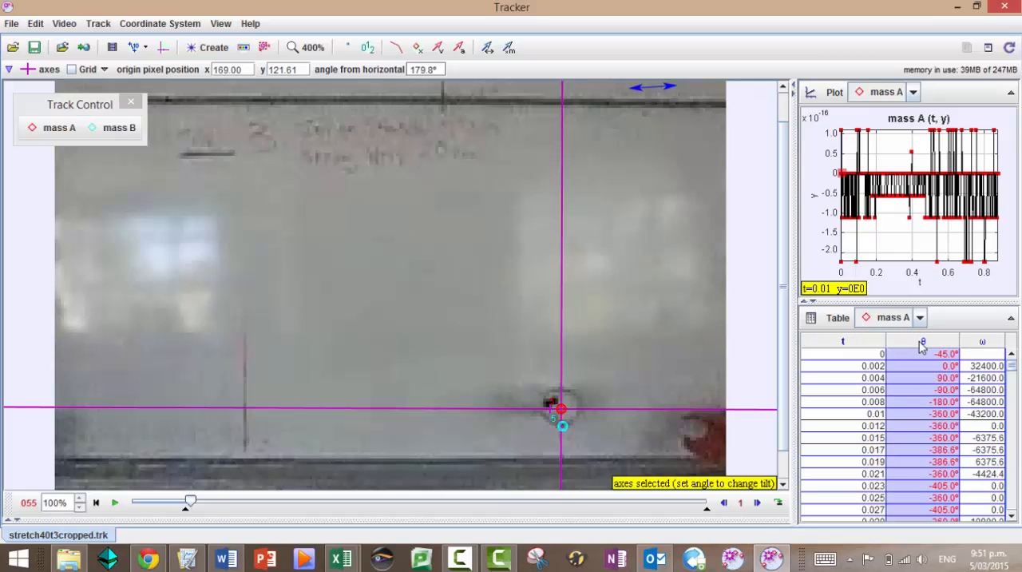
{"action": "key", "text": "alt+Tab"}
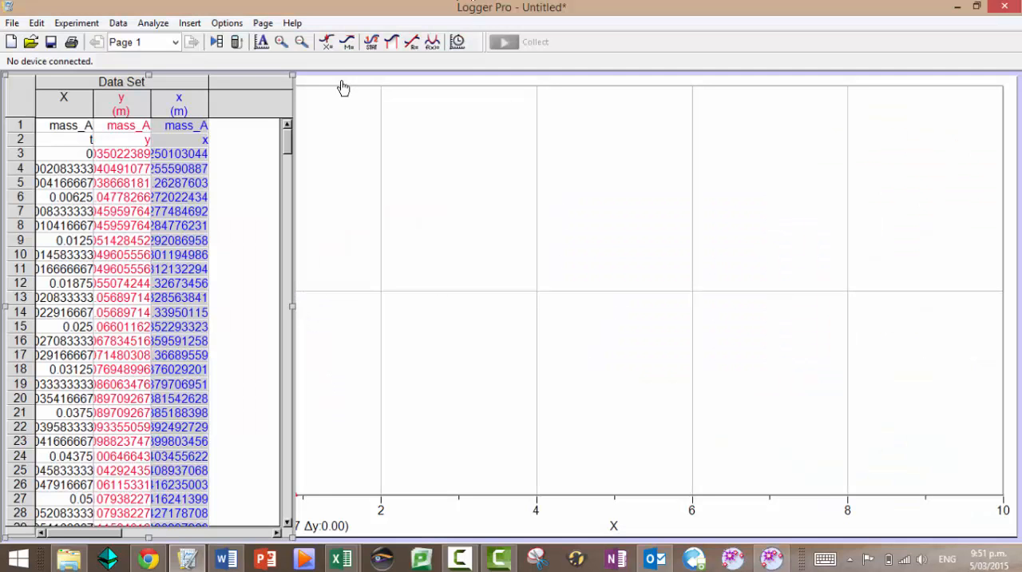
Start a new manual column and name it "angular displacement"
{"action": "left_click", "coordinate": [117, 22]}
{"action": "left_click", "coordinate": [112, 163]}
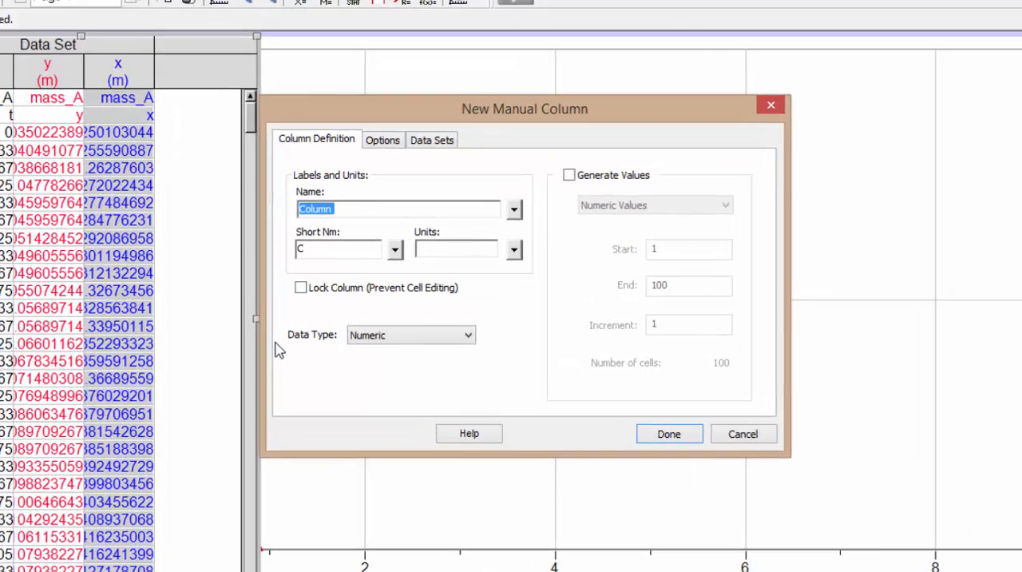
{"action": "type", "text": "angular d"}
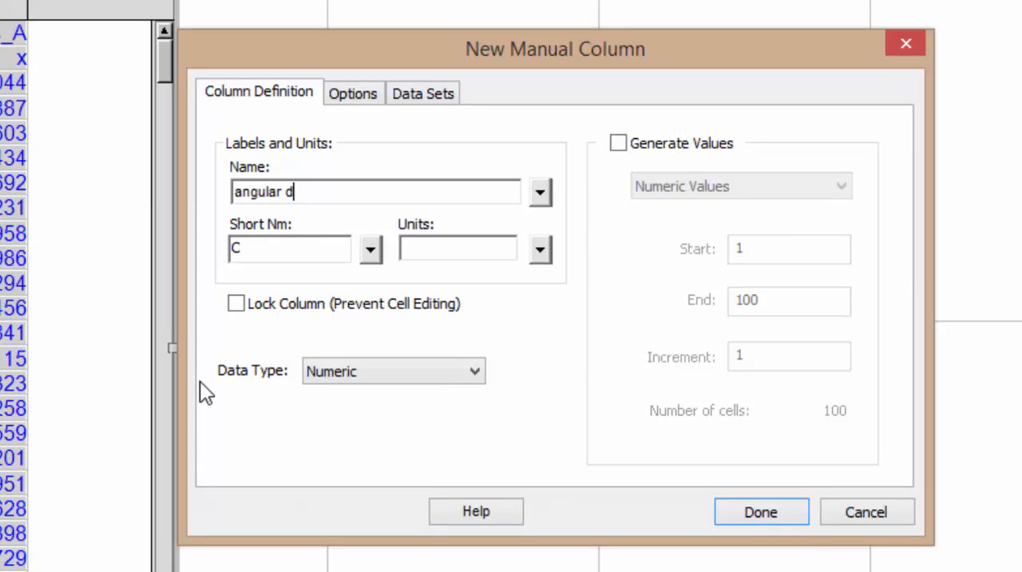
{"action": "type", "text": "isc"}
{"action": "type", "text": "lacement"}
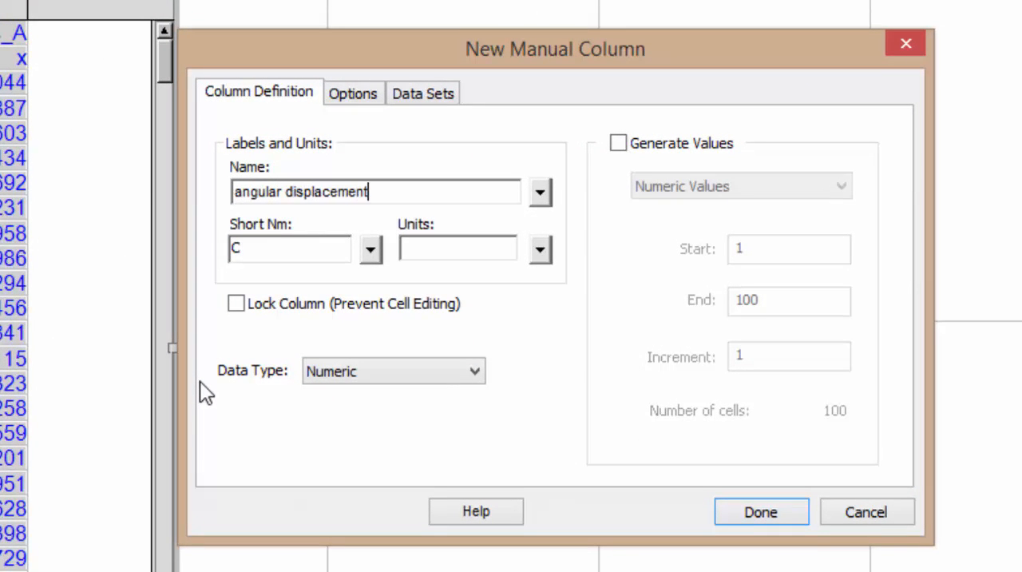
{"action": "type", "text": " (de"}
{"action": "key", "text": "BackSpace"}
{"action": "key", "text": "BackSpace"}
{"action": "key", "text": "BackSpace"}
{"action": "key", "text": "BackSpace"}
Give the angular displacement column the short name ω and degree (°) units, and create it
{"action": "key", "text": "Tab"}
{"action": "key", "text": "Tab"}
{"action": "left_click", "coordinate": [368, 250]}
{"action": "mouse_move", "coordinate": [412, 274]}
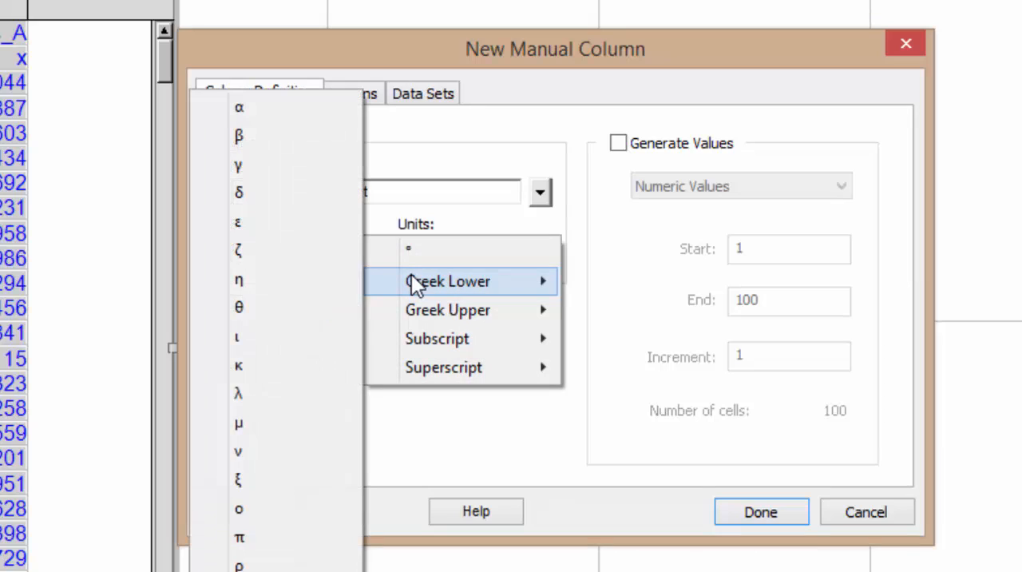
{"action": "left_click", "coordinate": [239, 570]}
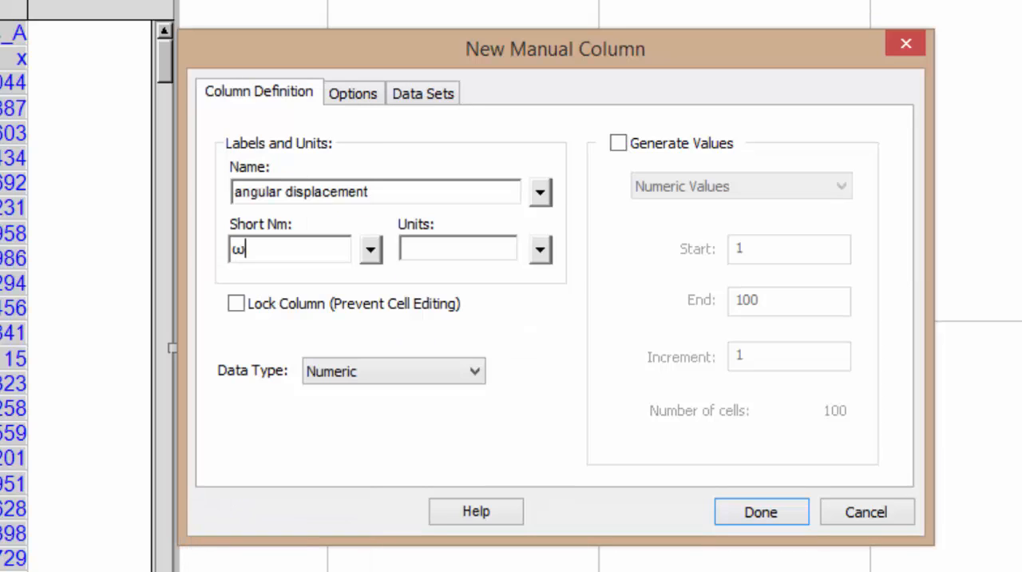
{"action": "left_click", "coordinate": [470, 247]}
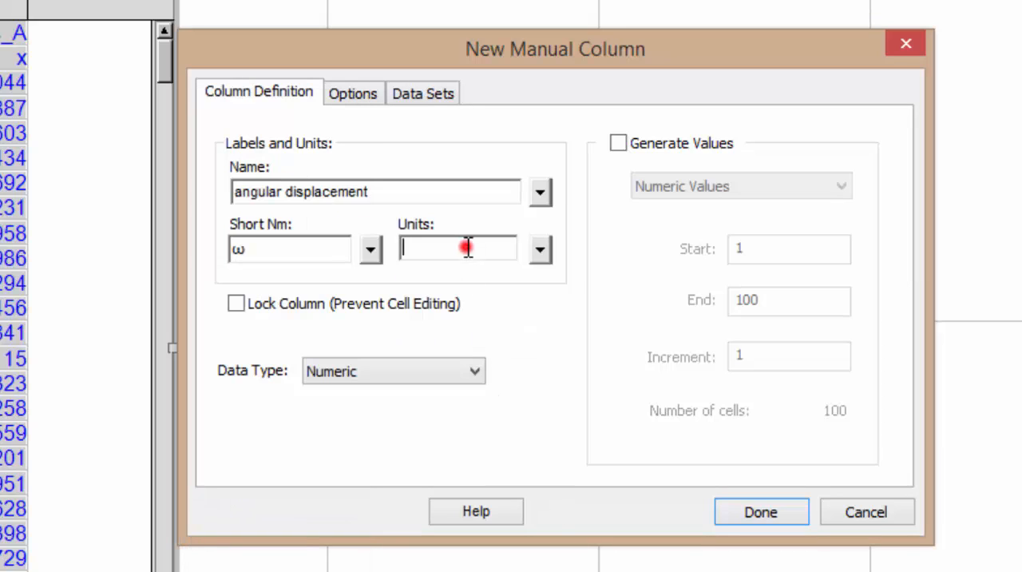
{"action": "left_click", "coordinate": [540, 251]}
{"action": "left_click", "coordinate": [557, 256]}
{"action": "left_click", "coordinate": [763, 511]}
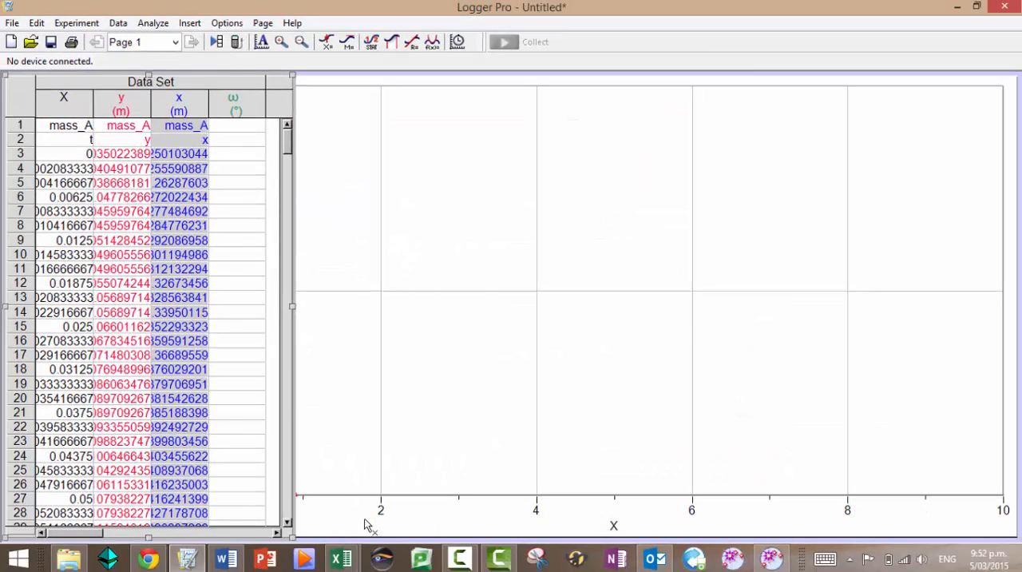
Change the angular displacement column's short name to θ after checking the symbol in Tracker's table
{"action": "key", "text": "alt+Tab"}
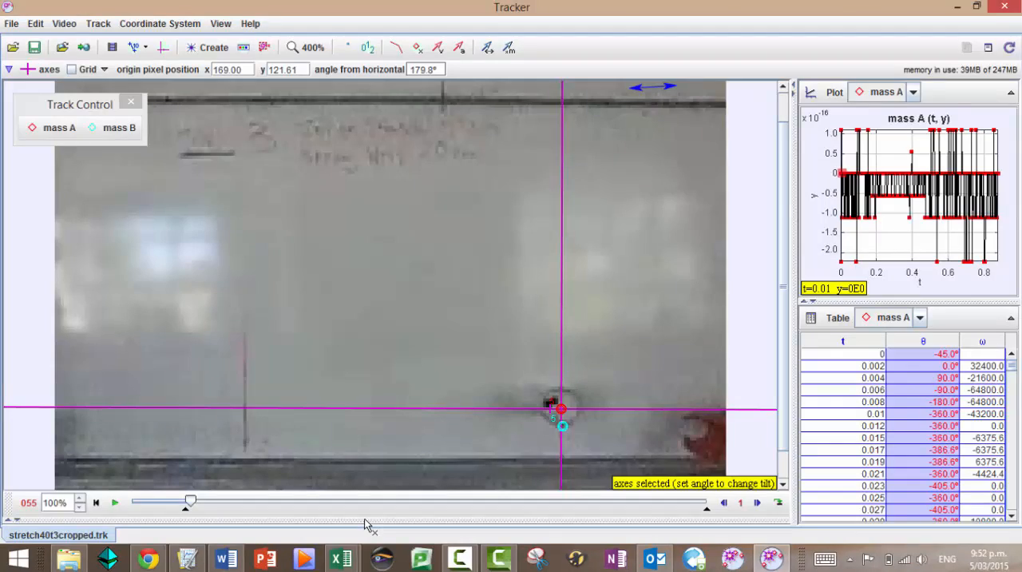
{"action": "key", "text": "alt+Tab"}
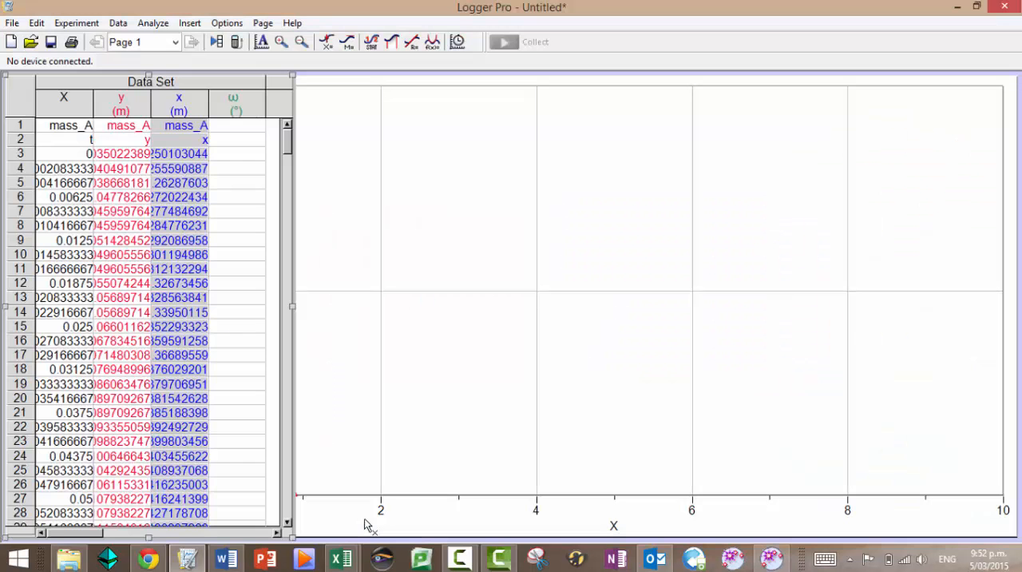
{"action": "double_click", "coordinate": [244, 91]}
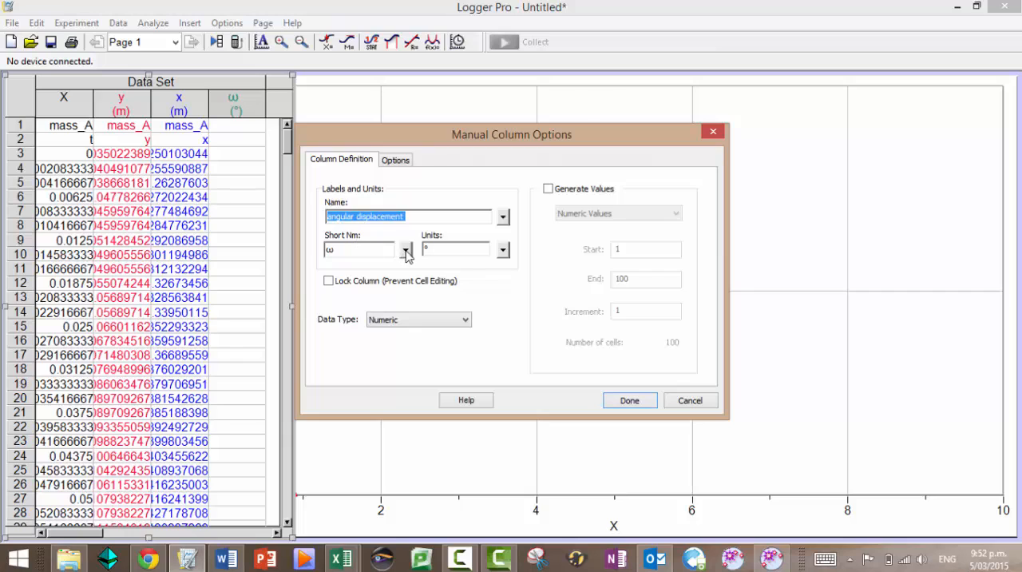
{"action": "left_click", "coordinate": [406, 250]}
{"action": "mouse_move", "coordinate": [419, 270]}
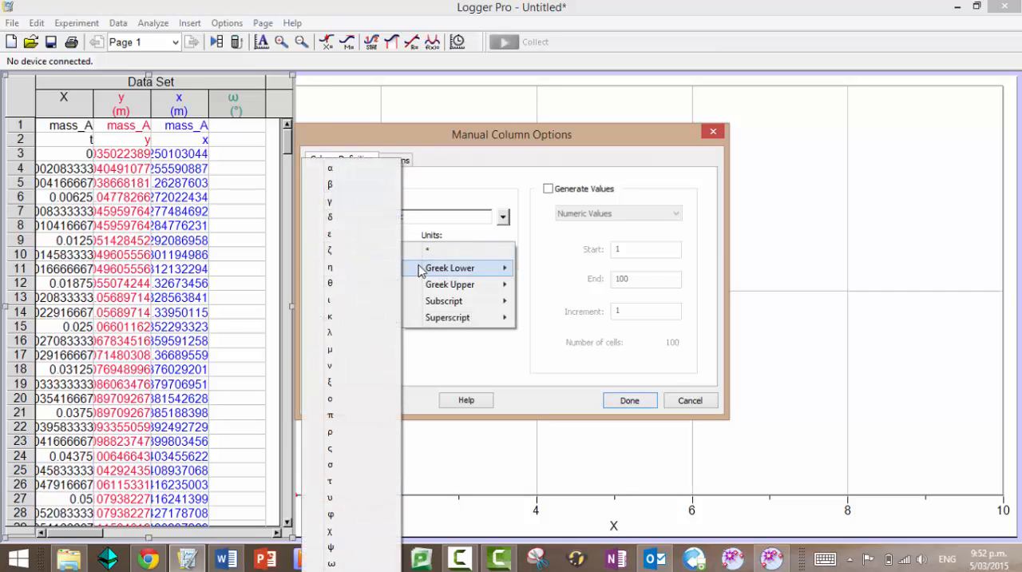
{"action": "left_click", "coordinate": [354, 282]}
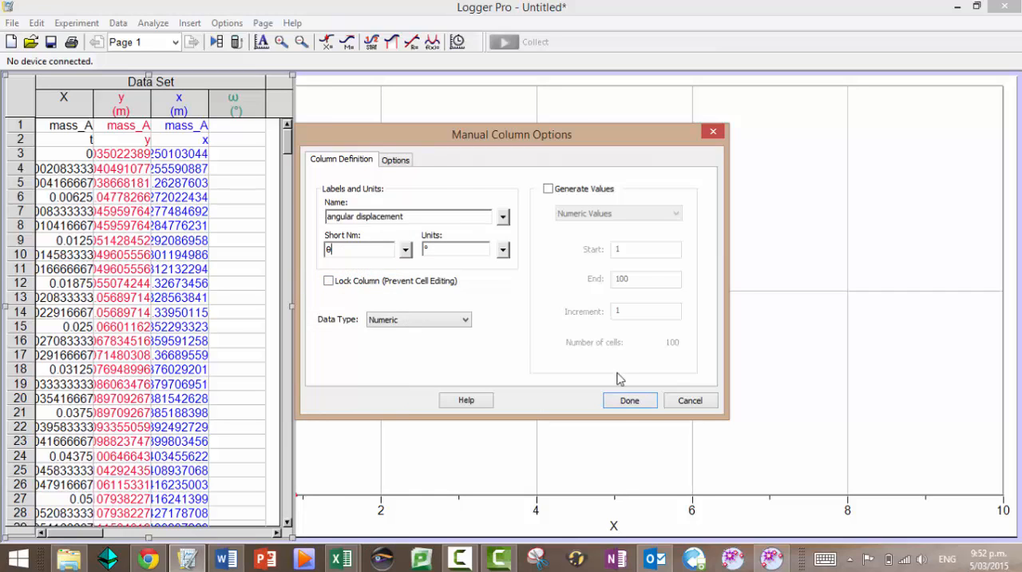
{"action": "left_click", "coordinate": [629, 400]}
Paste mass A's θ data into the angular displacement column from row 1, and undo the paste
{"action": "left_click", "coordinate": [239, 125]}
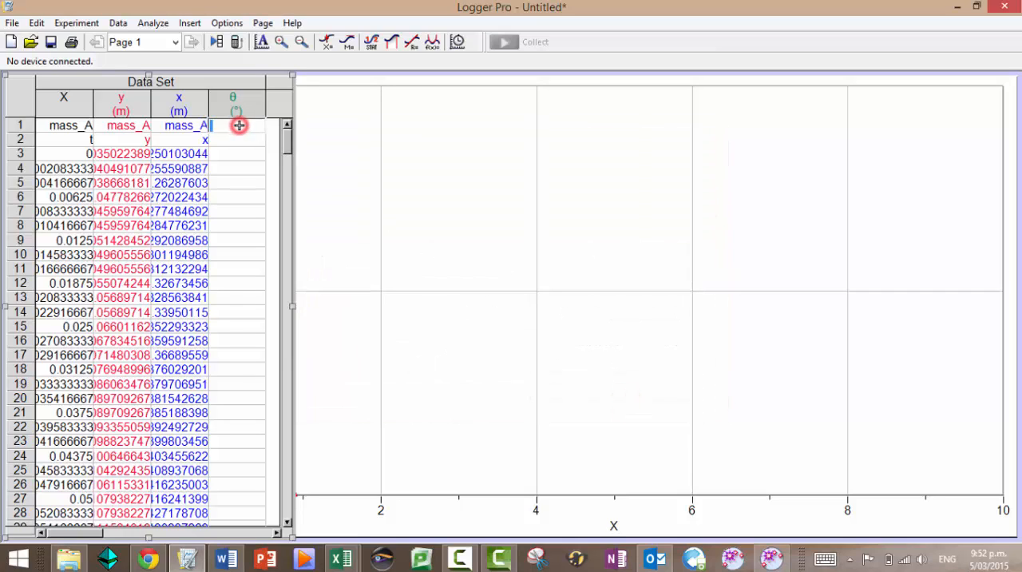
{"action": "key", "text": "ctrl+v"}
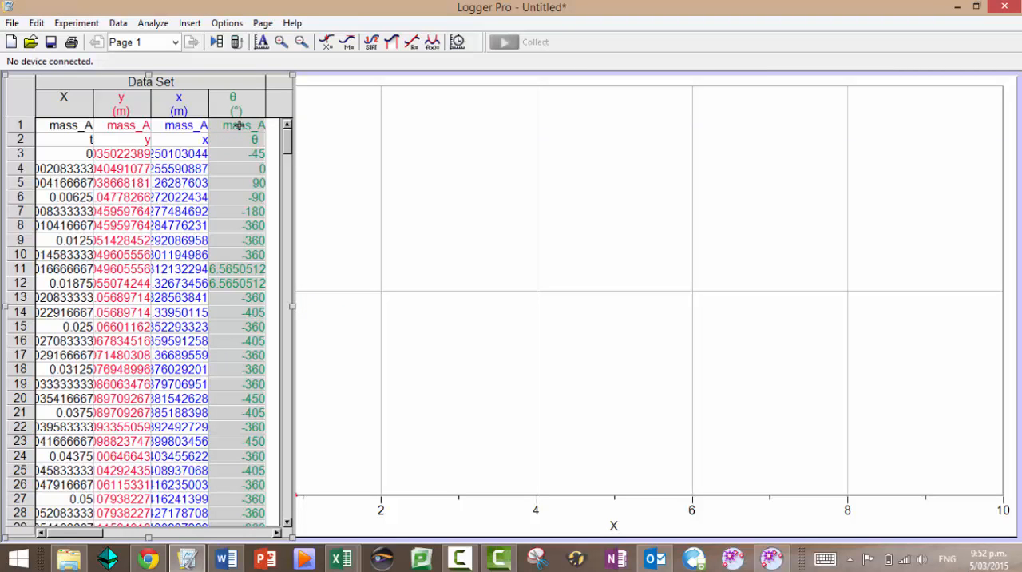
{"action": "key", "text": "ctrl+z"}
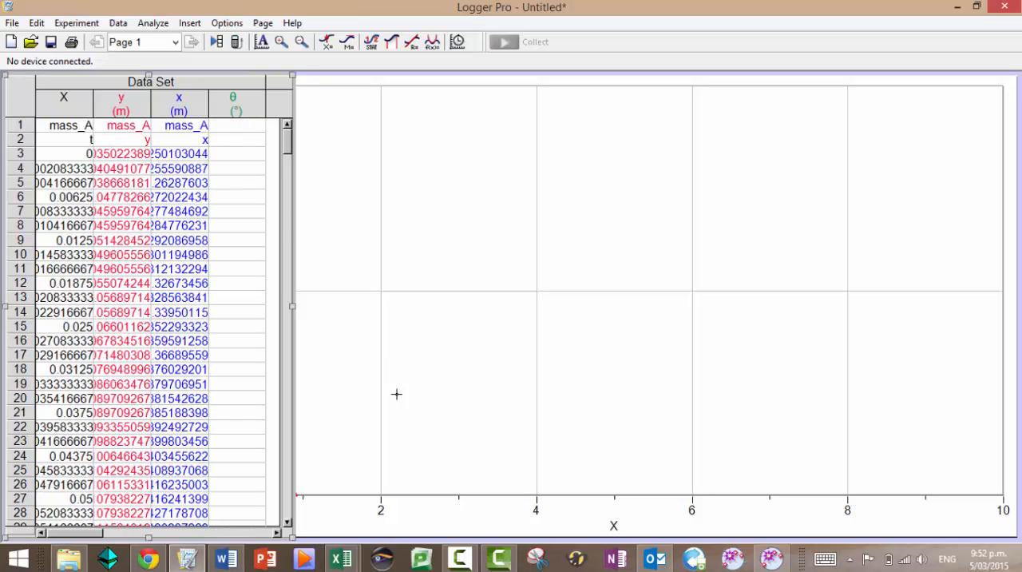
Copy mass B's whole θ column from Tracker and paste it into Logger Pro's θ column from row 1
{"action": "left_click", "coordinate": [772, 557]}
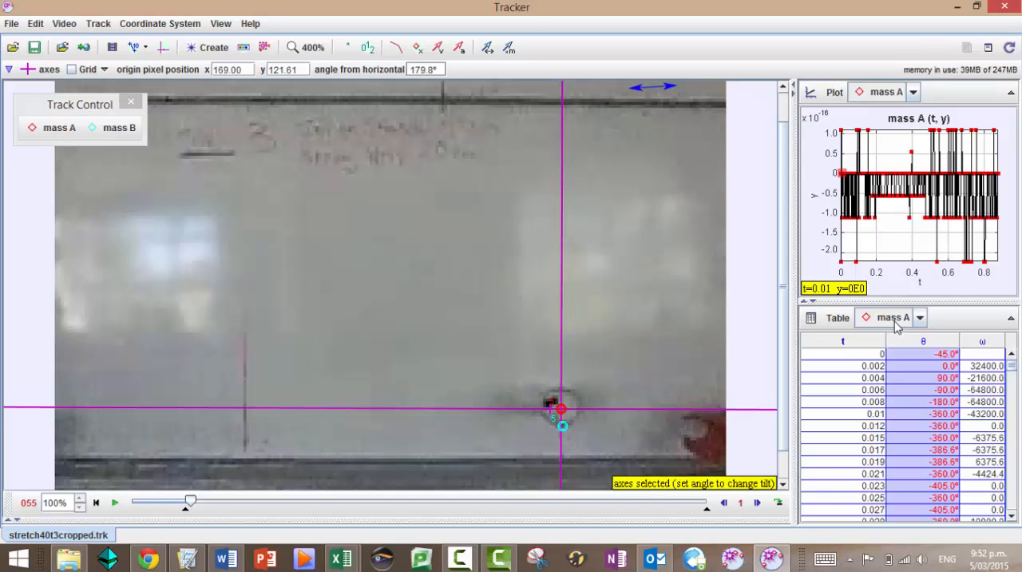
{"action": "left_click", "coordinate": [920, 318]}
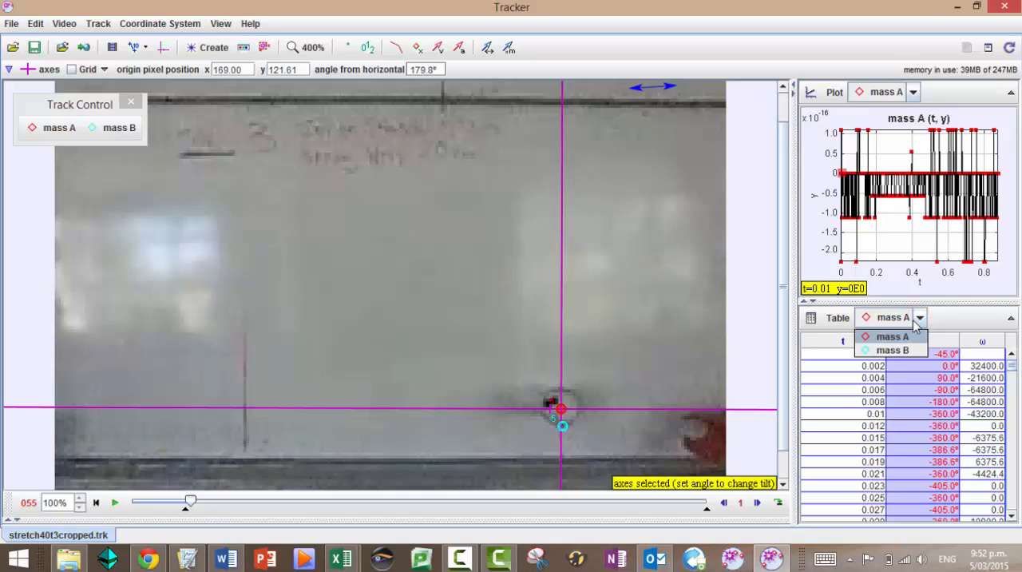
{"action": "left_click", "coordinate": [892, 350]}
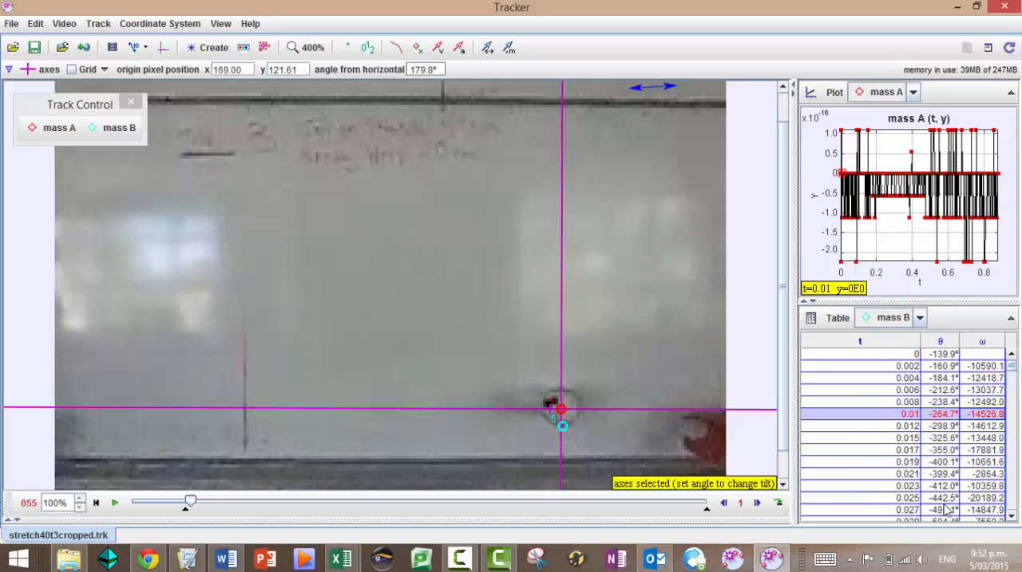
{"action": "double_click", "coordinate": [941, 341]}
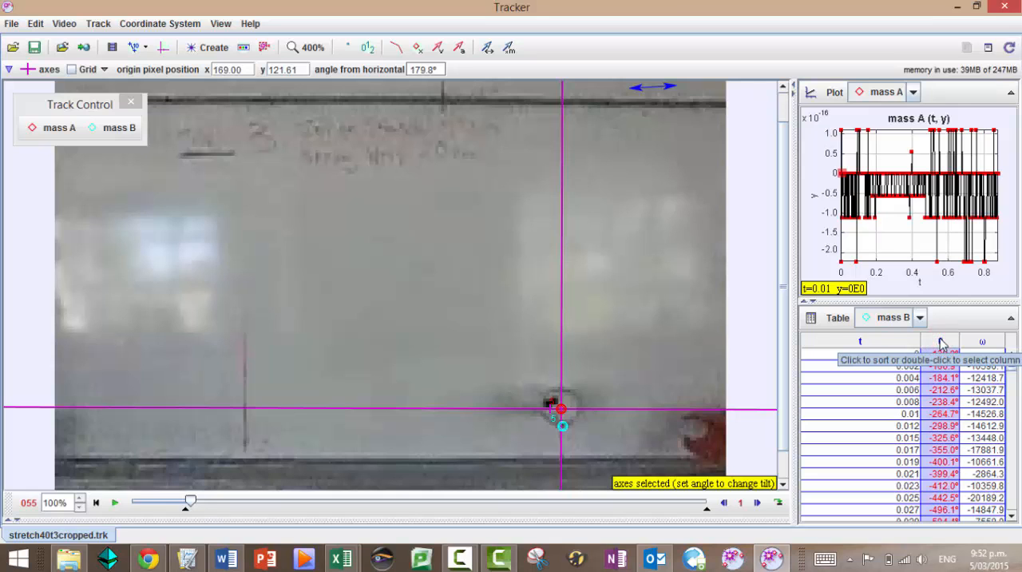
{"action": "key", "text": "alt+Tab"}
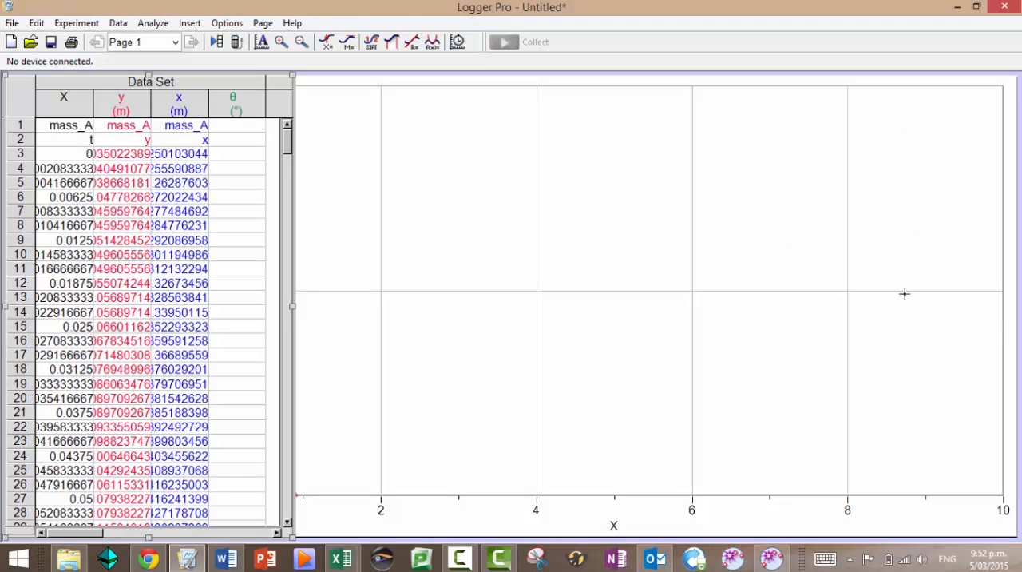
{"action": "left_click", "coordinate": [238, 124]}
{"action": "key", "text": "ctrl+v"}
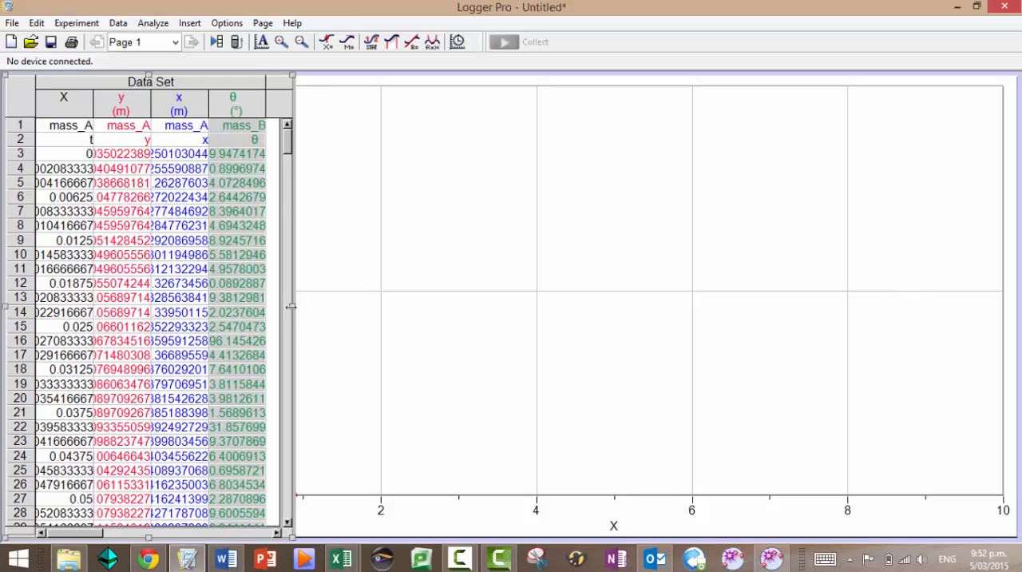
{"action": "left_click_drag", "start_coordinate": [292, 306], "coordinate": [406, 305]}
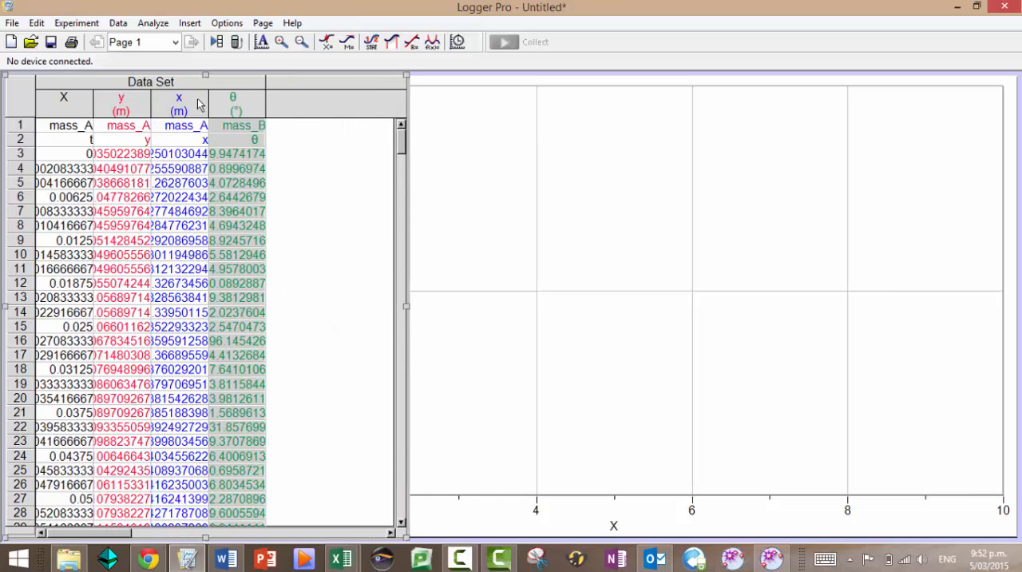
{"action": "left_click", "coordinate": [118, 23]}
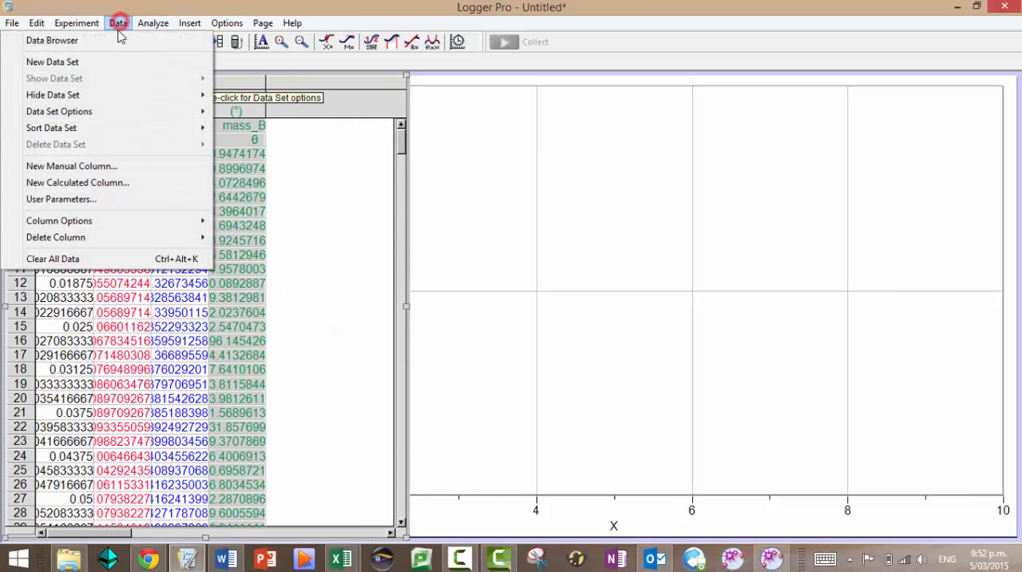
{"action": "left_click", "coordinate": [90, 166]}
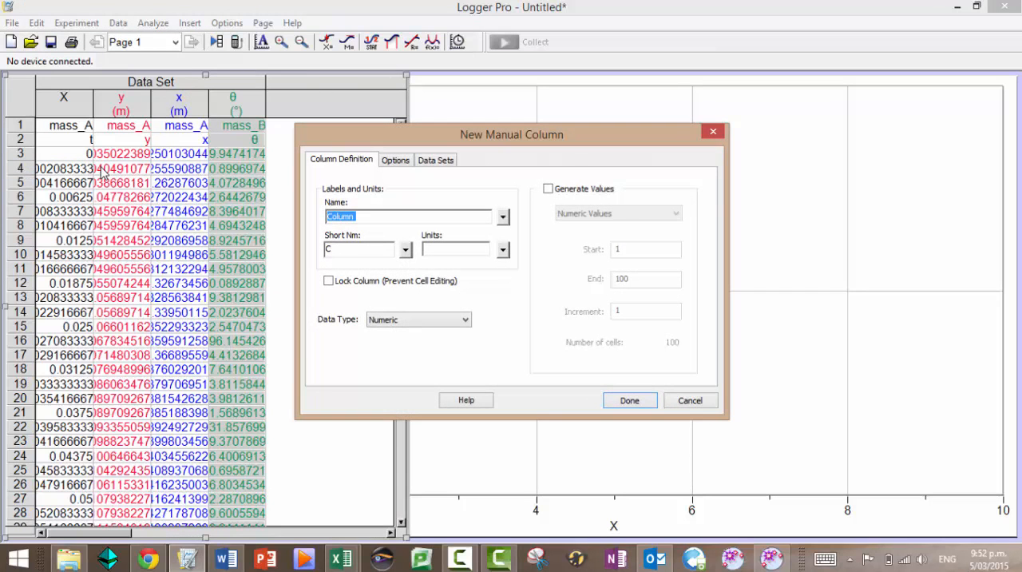
{"action": "type", "text": "angula"}
{"action": "key", "text": "BackSpace"}
{"action": "key", "text": "BackSpace"}
{"action": "key", "text": "BackSpace"}
{"action": "key", "text": "BackSpace"}
{"action": "key", "text": "BackSpace"}
{"action": "key", "text": "BackSpace"}
{"action": "key", "text": "BackSpace"}
{"action": "key", "text": "BackSpace"}
{"action": "key", "text": "BackSpace"}
{"action": "key", "text": "BackSpace"}
{"action": "key", "text": "BackSpace"}
{"action": "key", "text": "BackSpace"}
{"action": "key", "text": "BackSpace"}
{"action": "key", "text": "BackSpace"}
{"action": "left_click", "coordinate": [690, 400]}
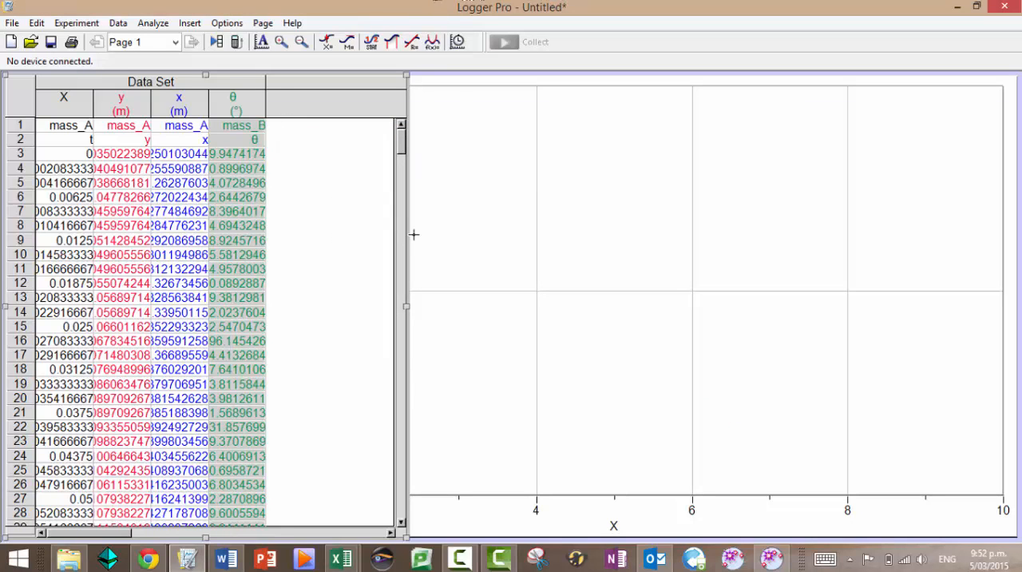
Bring the graph to the front, autoscale it and plot horizontal displacement on the vertical axis
{"action": "left_click", "coordinate": [445, 254]}
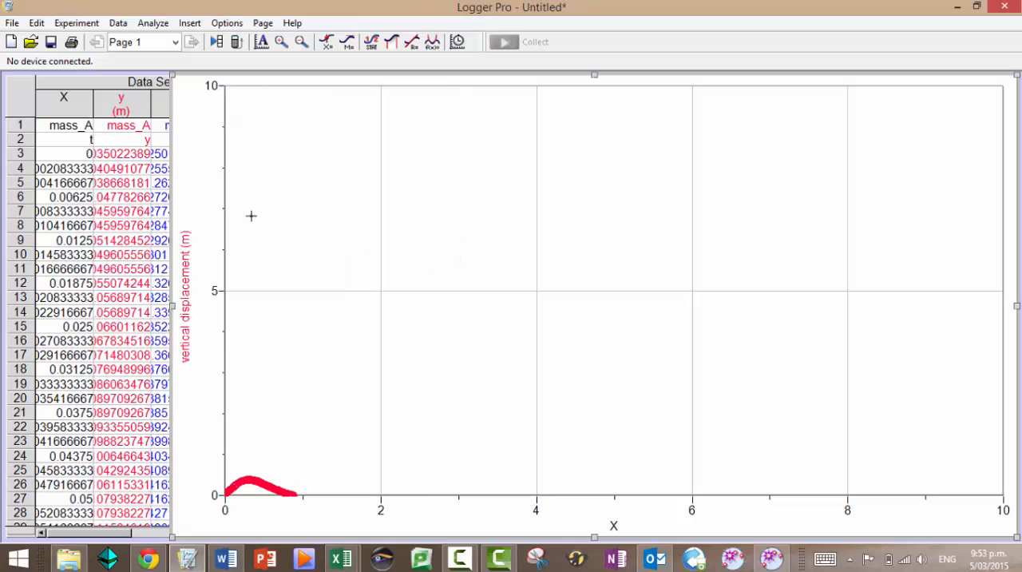
{"action": "left_click", "coordinate": [263, 41]}
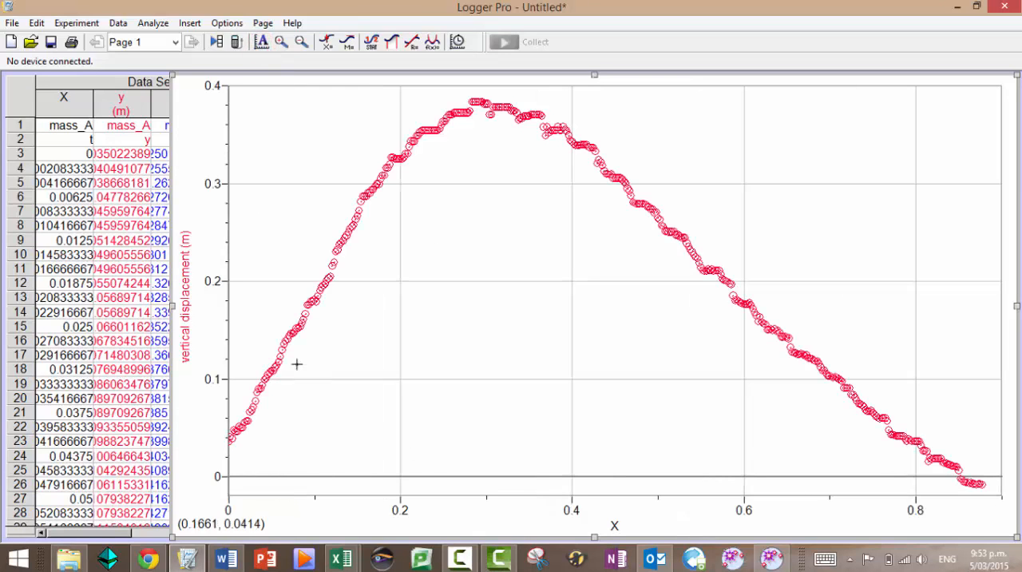
{"action": "left_click", "coordinate": [186, 299]}
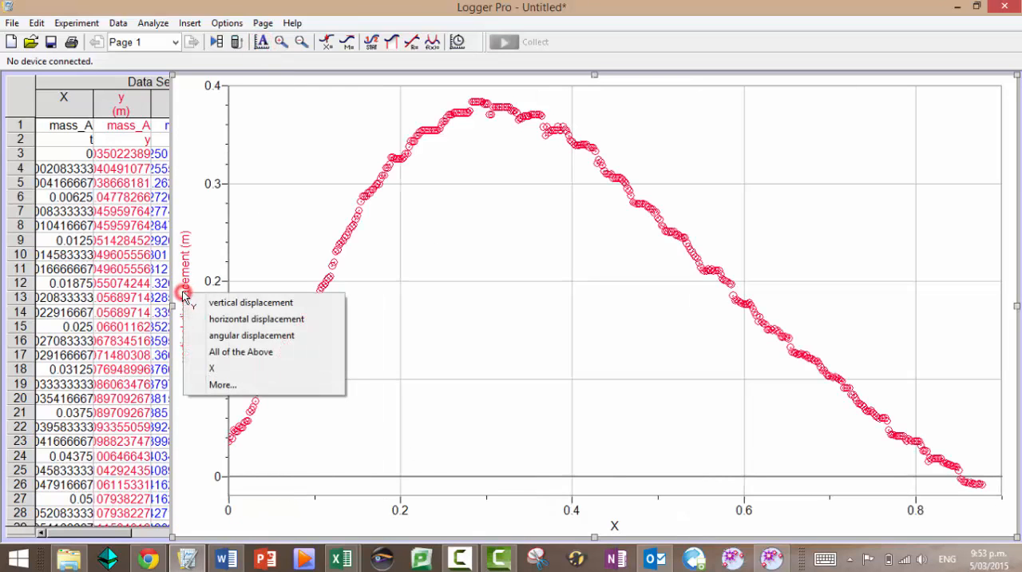
{"action": "left_click", "coordinate": [226, 320]}
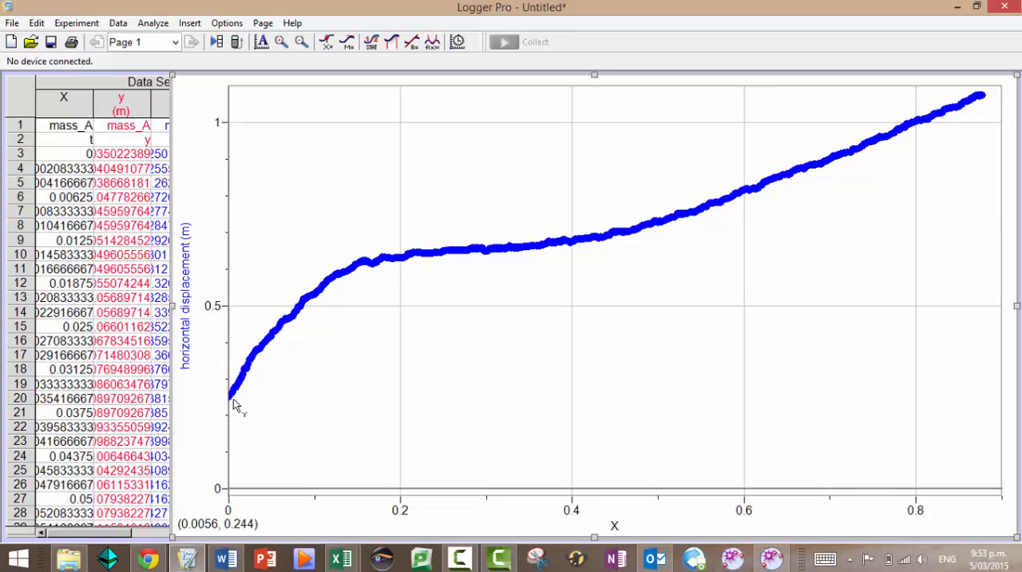
Plot angular displacement on the graph's vertical axis instead of horizontal displacement
{"action": "left_click", "coordinate": [186, 312]}
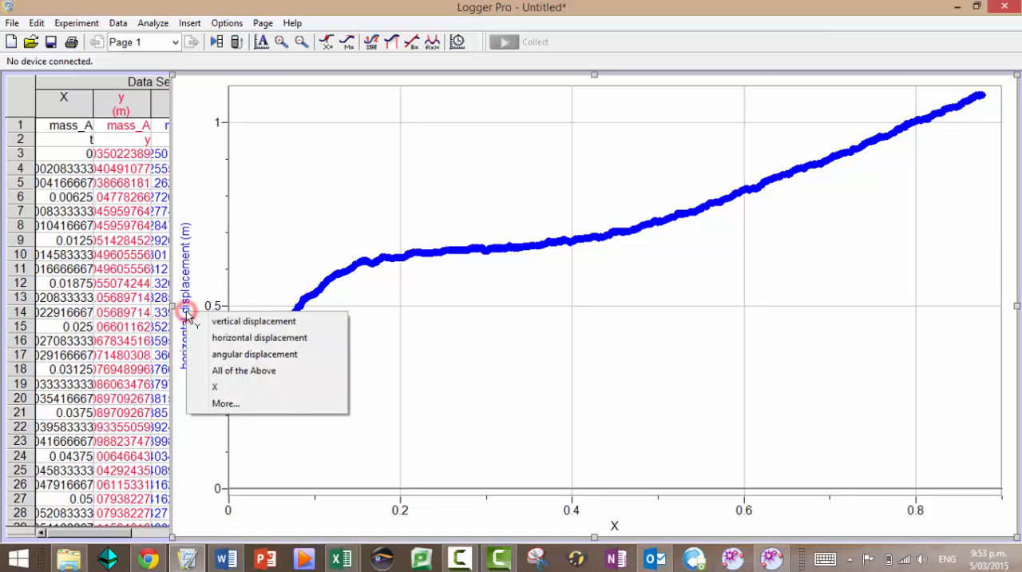
{"action": "left_click", "coordinate": [229, 354]}
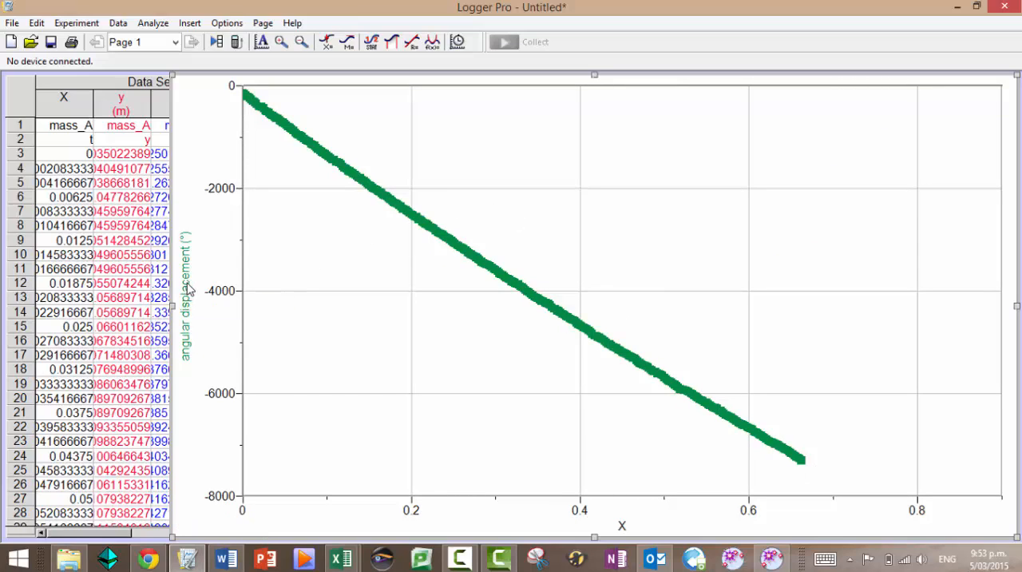
{"action": "left_click", "coordinate": [188, 289]}
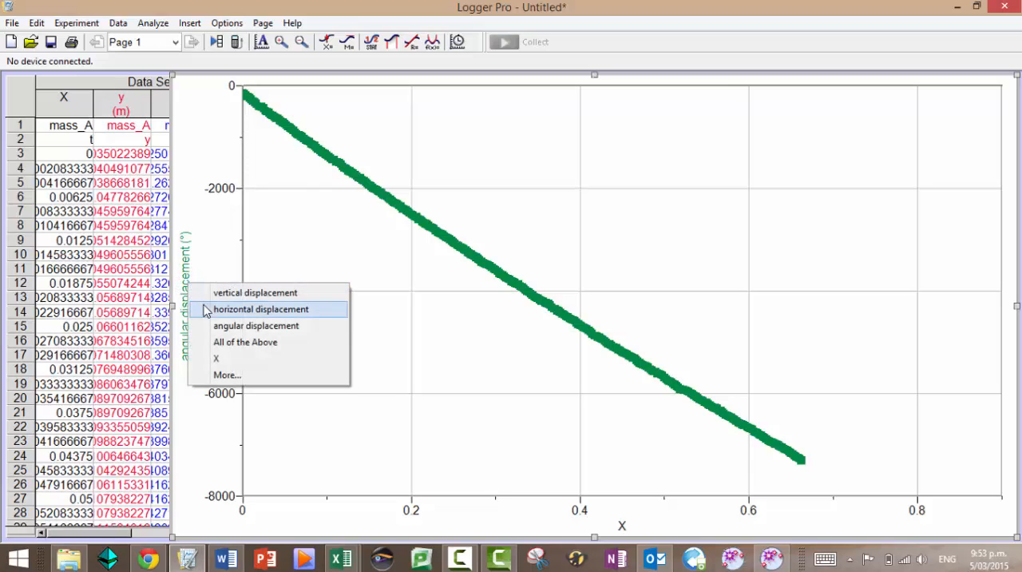
{"action": "left_click", "coordinate": [218, 245]}
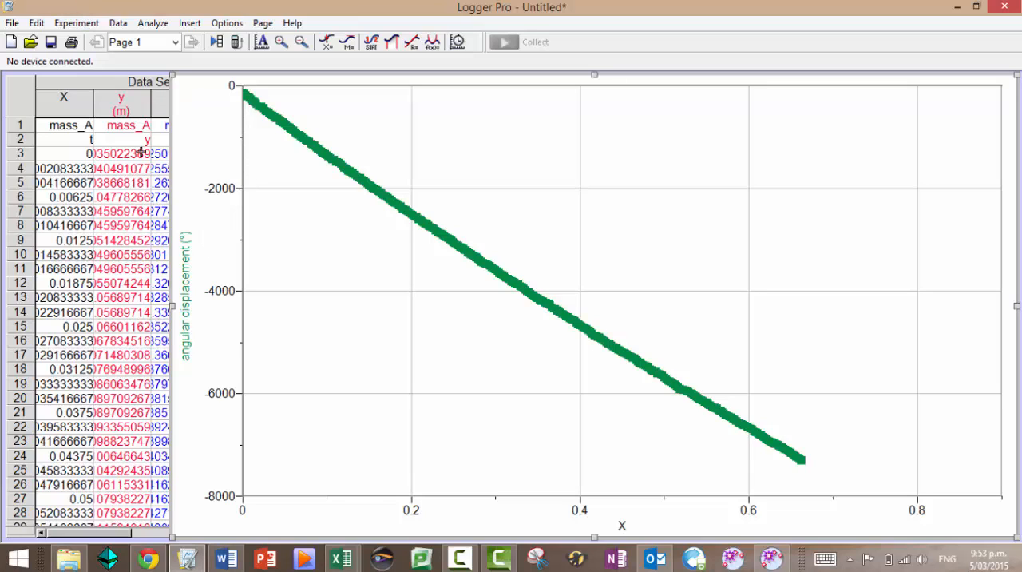
Resize the graph and the data table so they sit side by side, with spare width beyond the θ column
{"action": "left_click", "coordinate": [154, 320]}
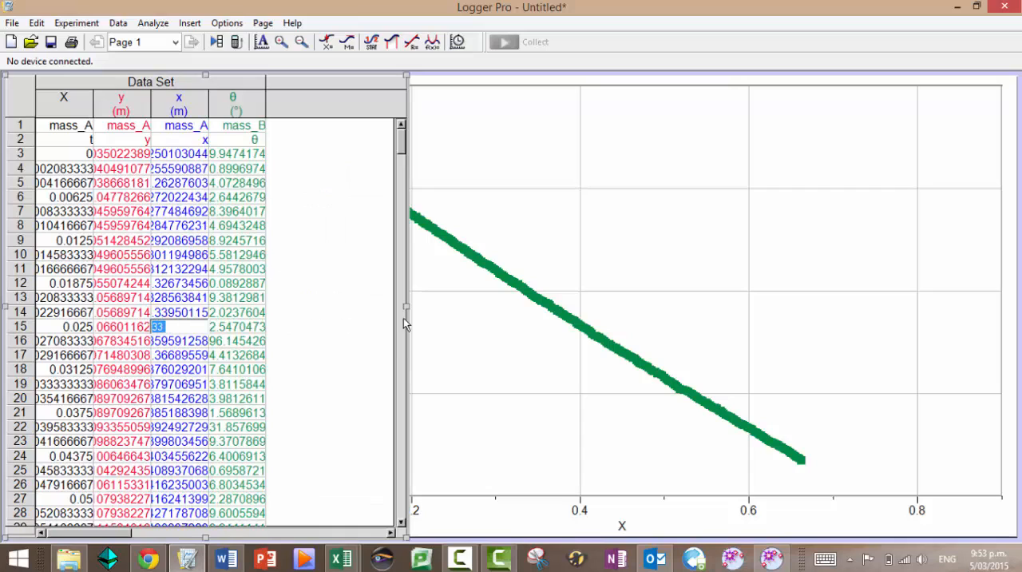
{"action": "left_click_drag", "start_coordinate": [407, 306], "coordinate": [284, 294]}
{"action": "left_click", "coordinate": [342, 317]}
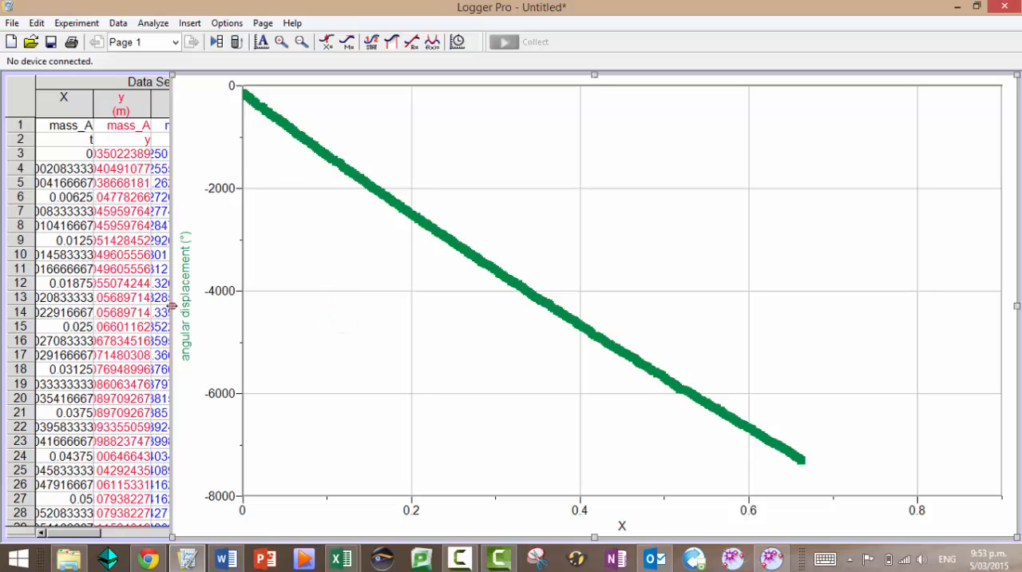
{"action": "left_click_drag", "start_coordinate": [171, 307], "coordinate": [325, 314]}
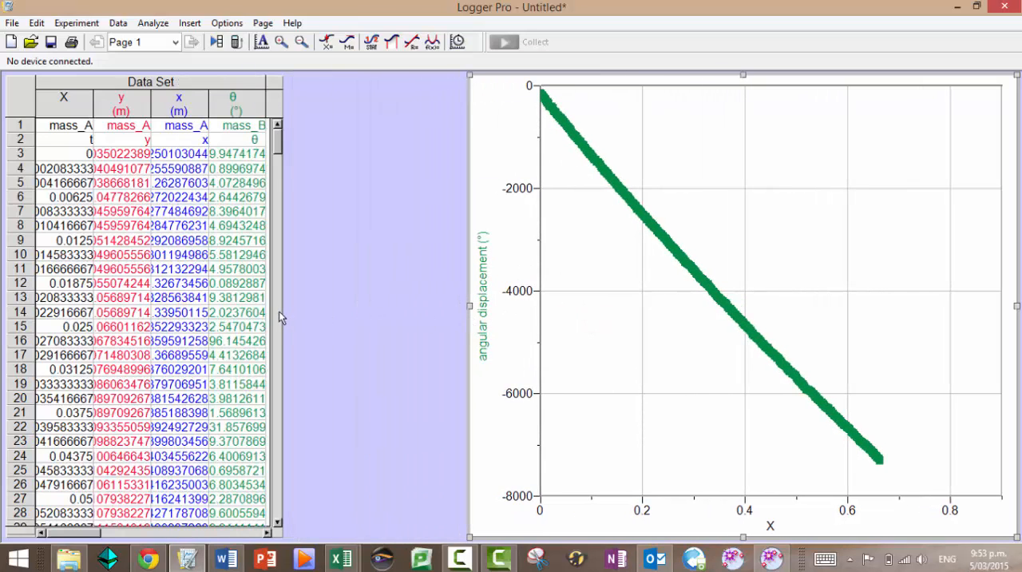
{"action": "left_click", "coordinate": [279, 312]}
{"action": "left_click_drag", "start_coordinate": [280, 313], "coordinate": [482, 312]}
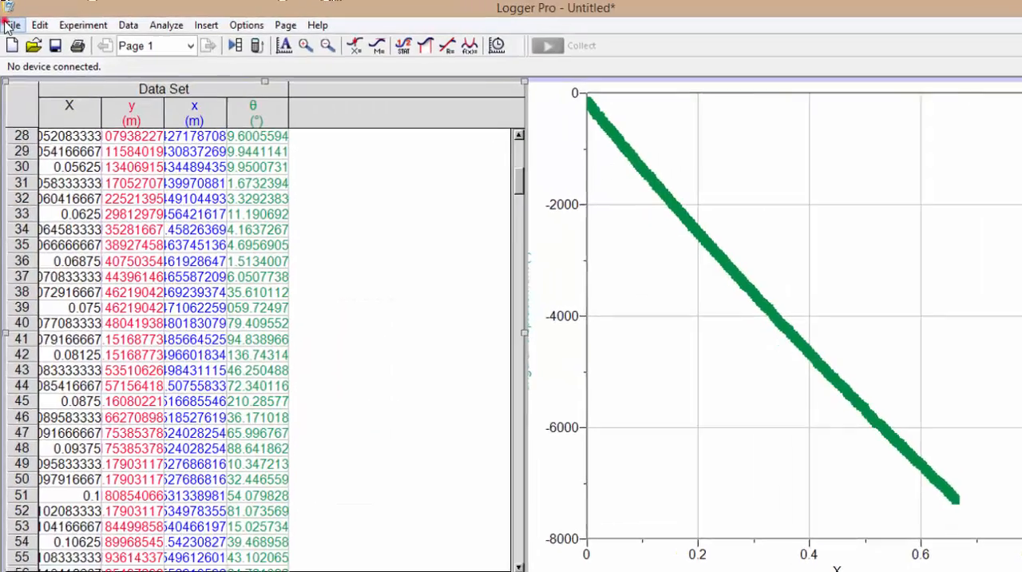
Set the file's number of points for derivative calculation to 97
{"action": "left_click", "coordinate": [12, 22]}
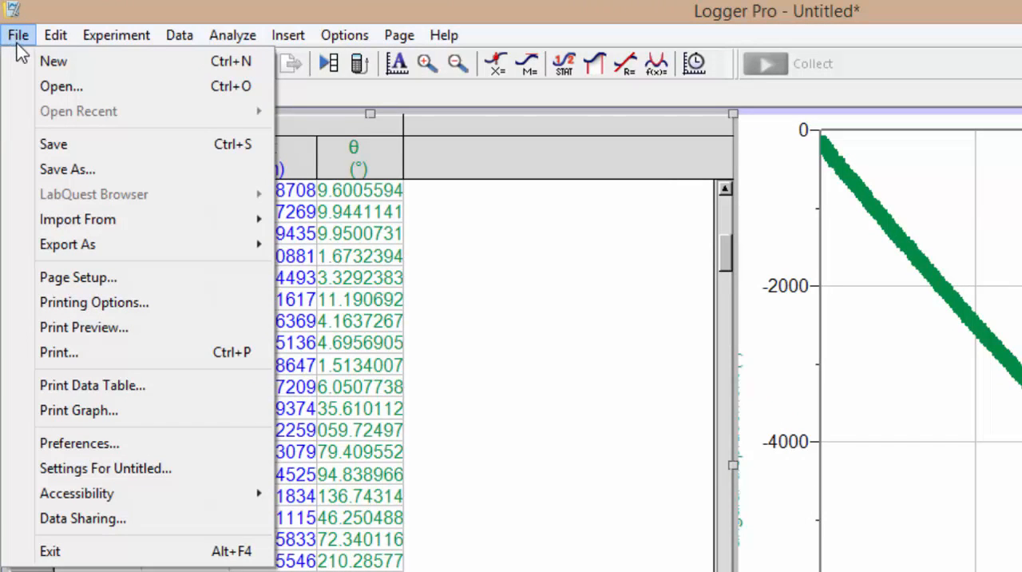
{"action": "left_click", "coordinate": [90, 469]}
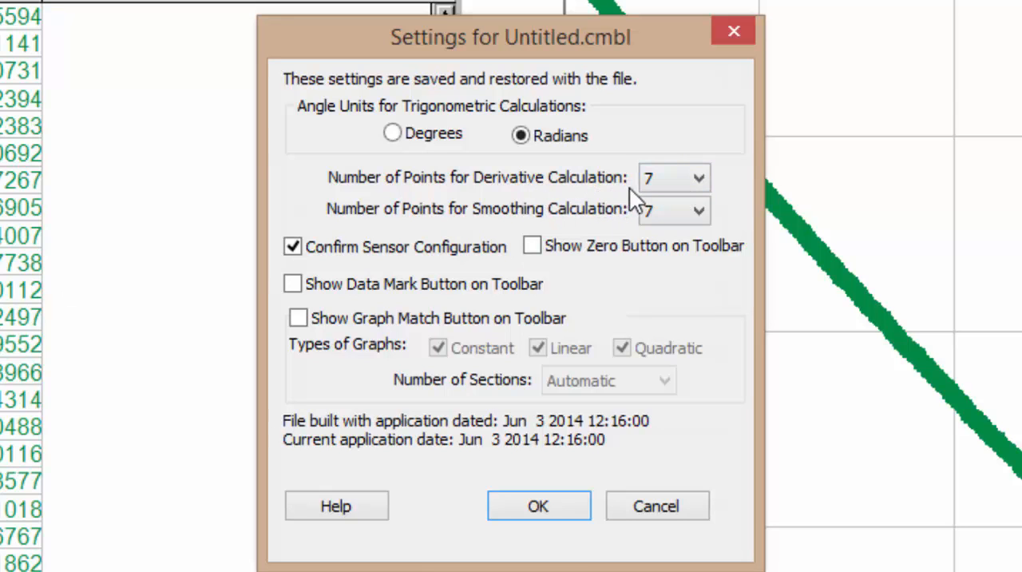
{"action": "left_click_drag", "start_coordinate": [586, 41], "coordinate": [254, 49]}
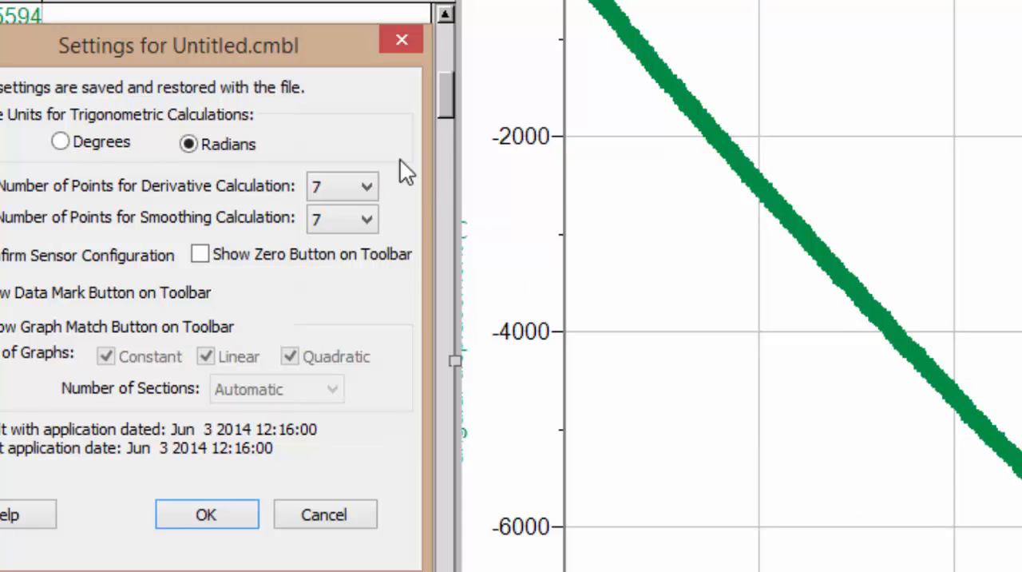
{"action": "left_click", "coordinate": [365, 186]}
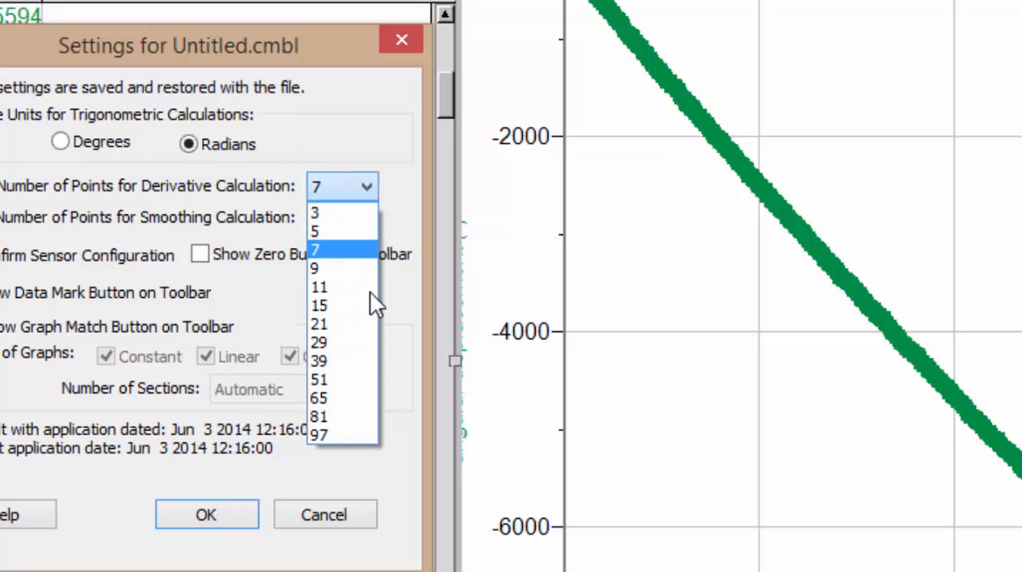
{"action": "left_click", "coordinate": [348, 435]}
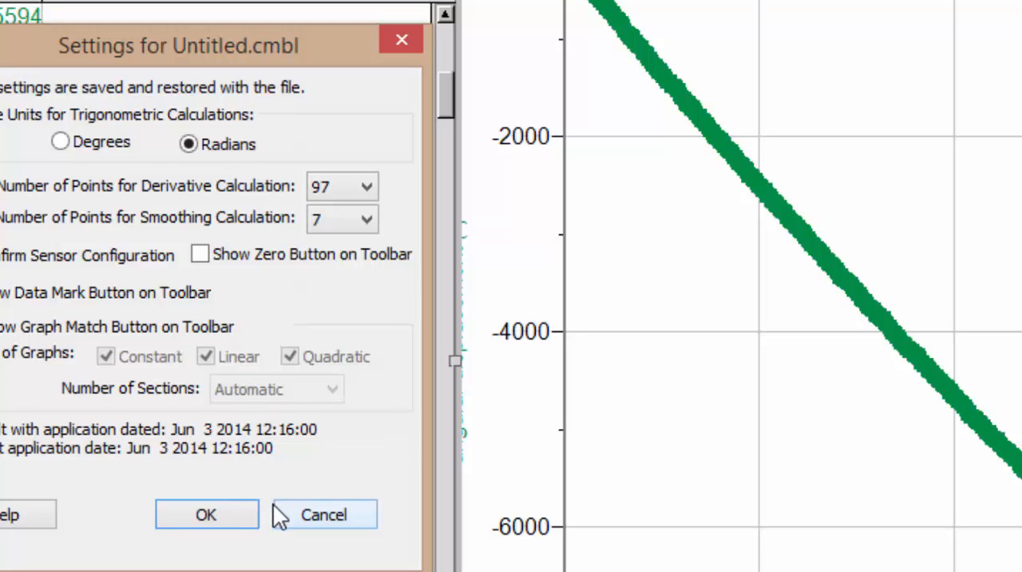
{"action": "left_click", "coordinate": [213, 514]}
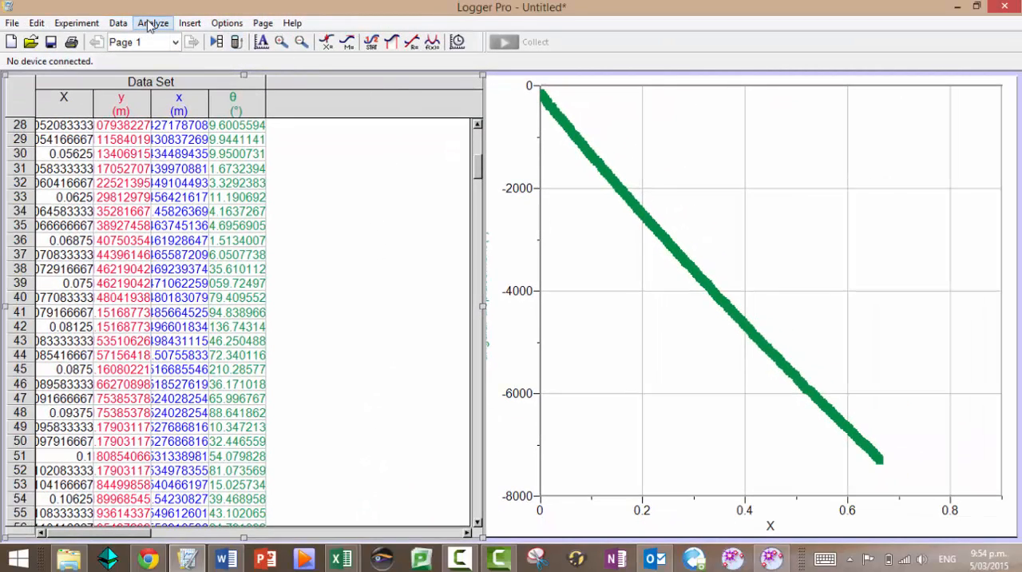
{"action": "left_click", "coordinate": [119, 23]}
{"action": "left_click", "coordinate": [84, 180]}
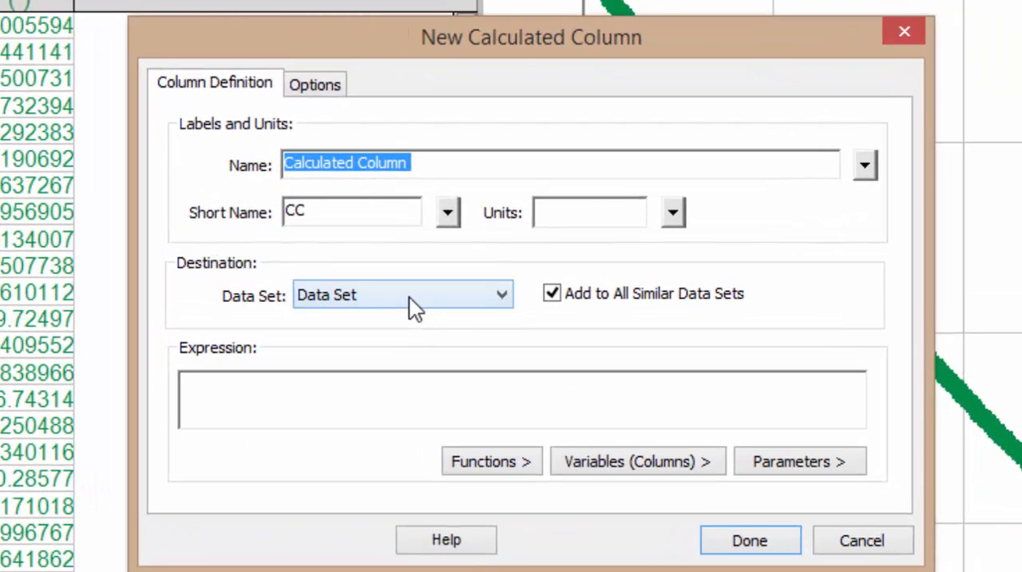
{"action": "type", "text": "y"}
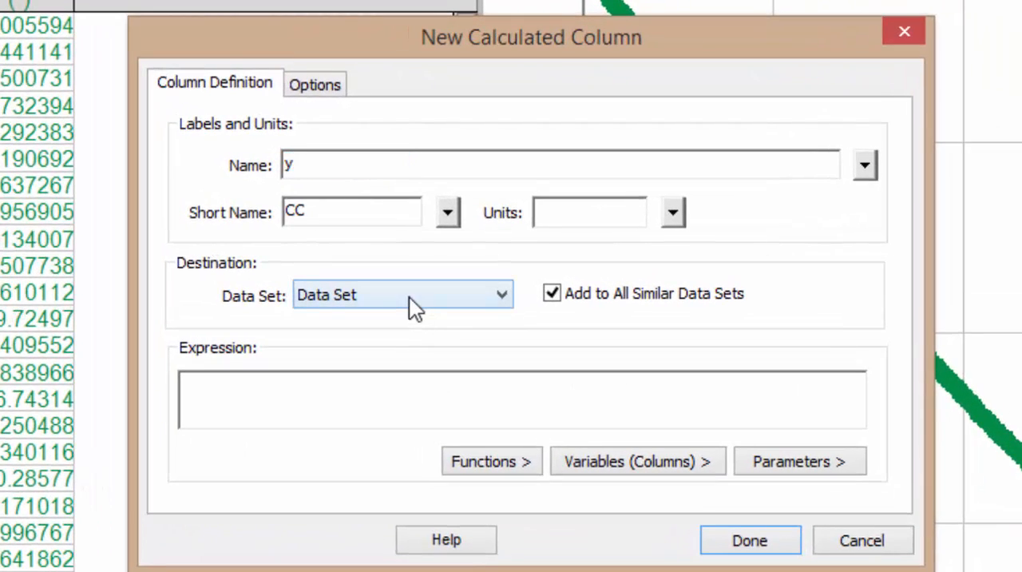
{"action": "key", "text": "BackSpace"}
{"action": "key", "text": "BackSpace"}
{"action": "type", "text": "vertical velocity"}
{"action": "key", "text": "Tab"}
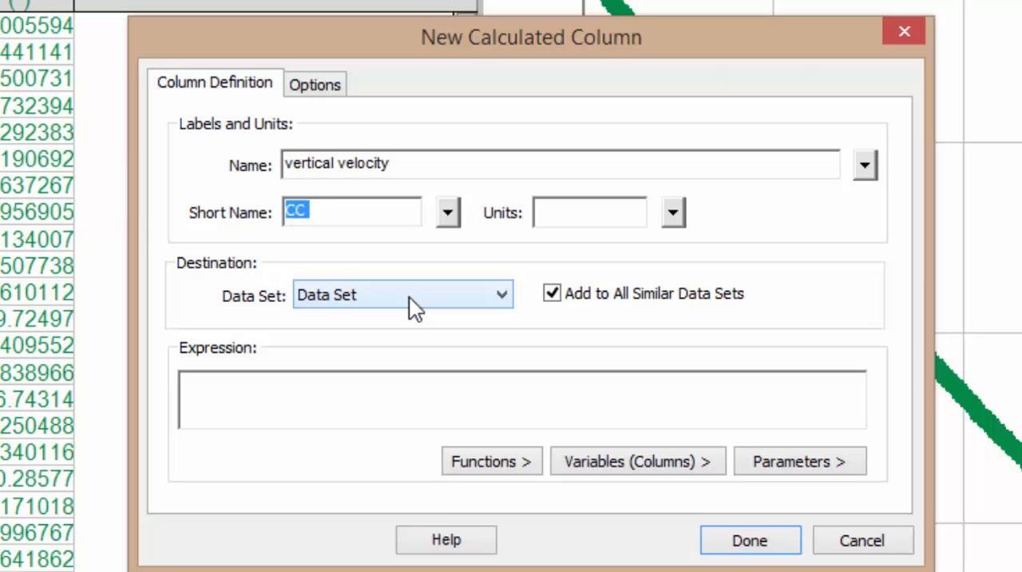
{"action": "type", "text": "vy"}
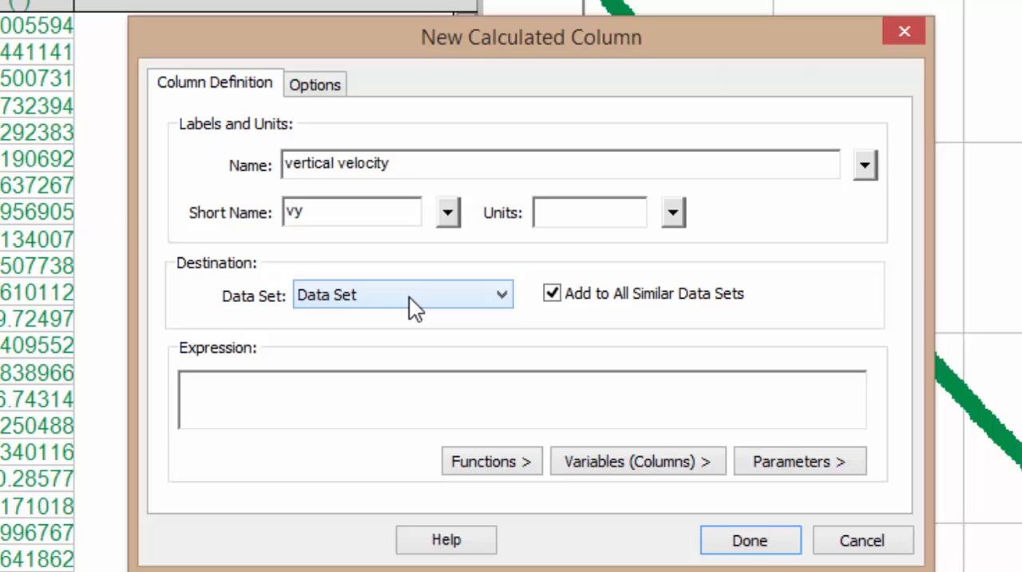
{"action": "key", "text": "Tab"}
{"action": "key", "text": "Tab"}
{"action": "double_click", "coordinate": [340, 212]}
{"action": "type", "text": "dy/dt"}
{"action": "left_click", "coordinate": [604, 204]}
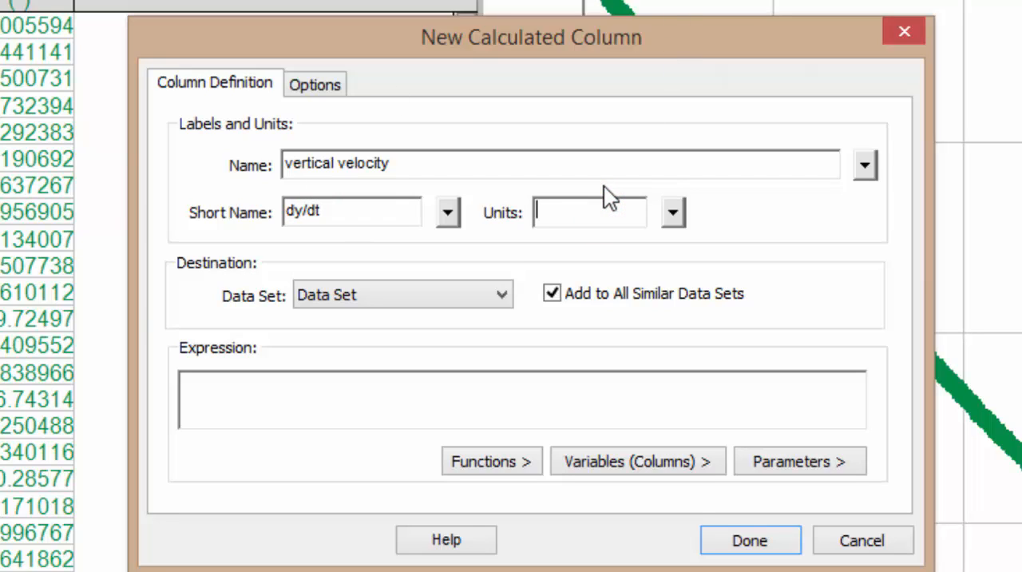
{"action": "type", "text": "m/s"}
{"action": "left_click", "coordinate": [289, 393]}
{"action": "left_click", "coordinate": [523, 457]}
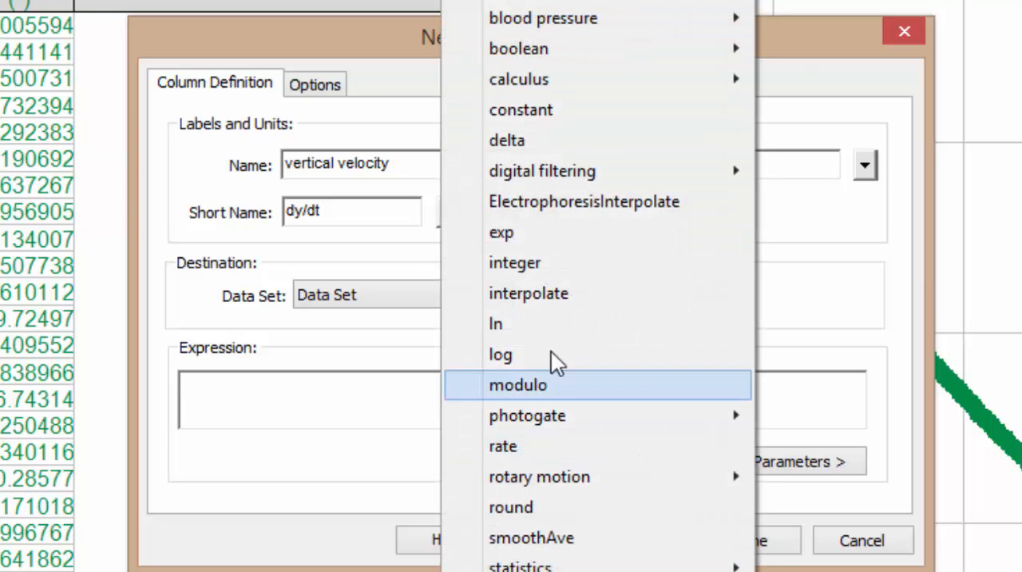
{"action": "mouse_move", "coordinate": [543, 52]}
{"action": "mouse_move", "coordinate": [558, 77]}
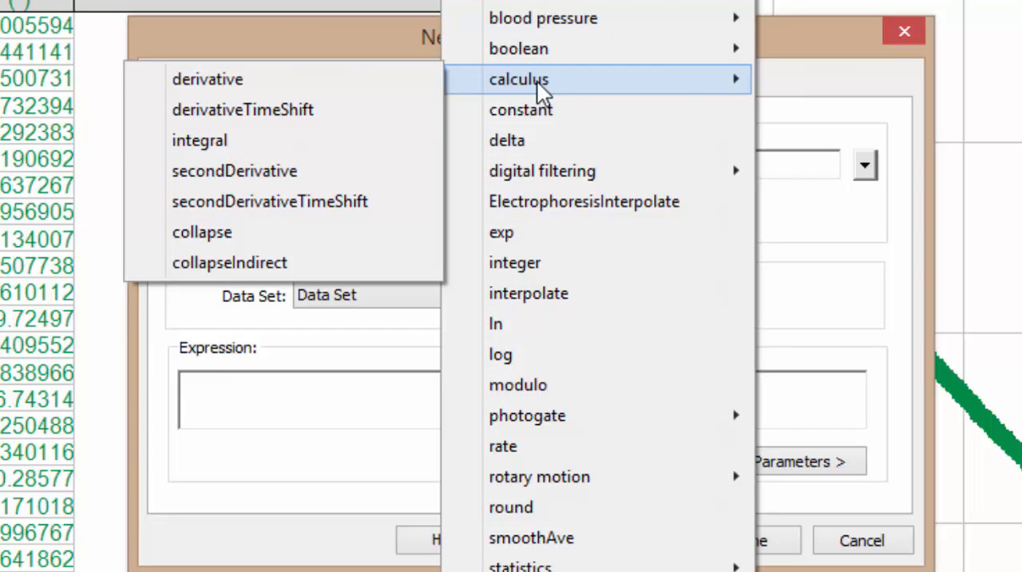
{"action": "left_click", "coordinate": [341, 80]}
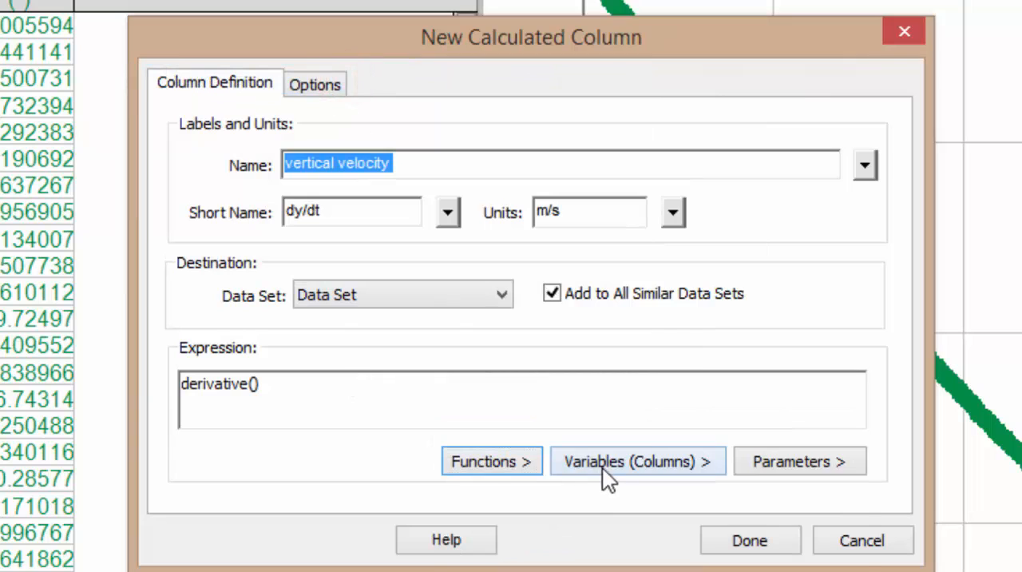
{"action": "left_click", "coordinate": [602, 467]}
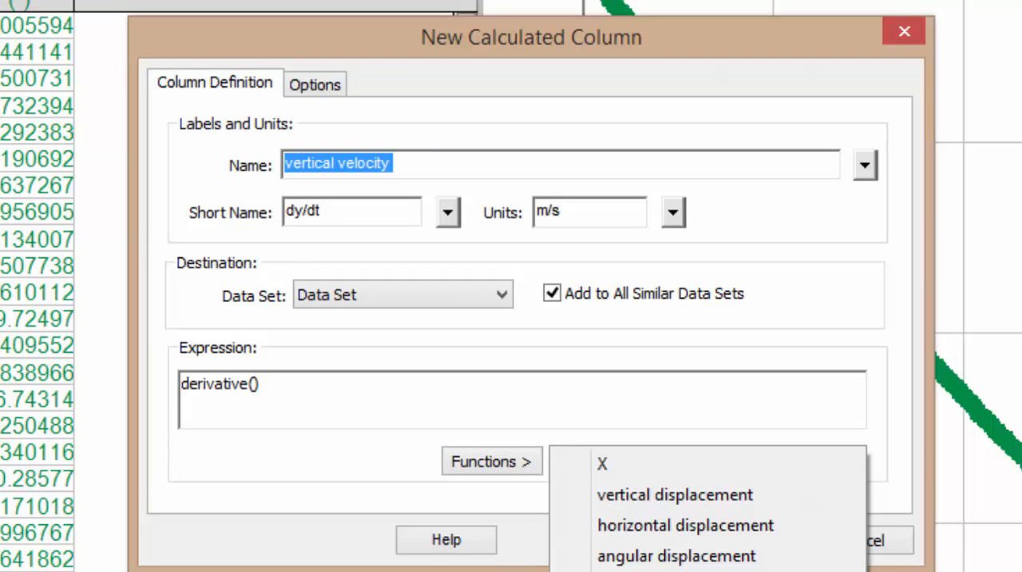
{"action": "left_click", "coordinate": [655, 495]}
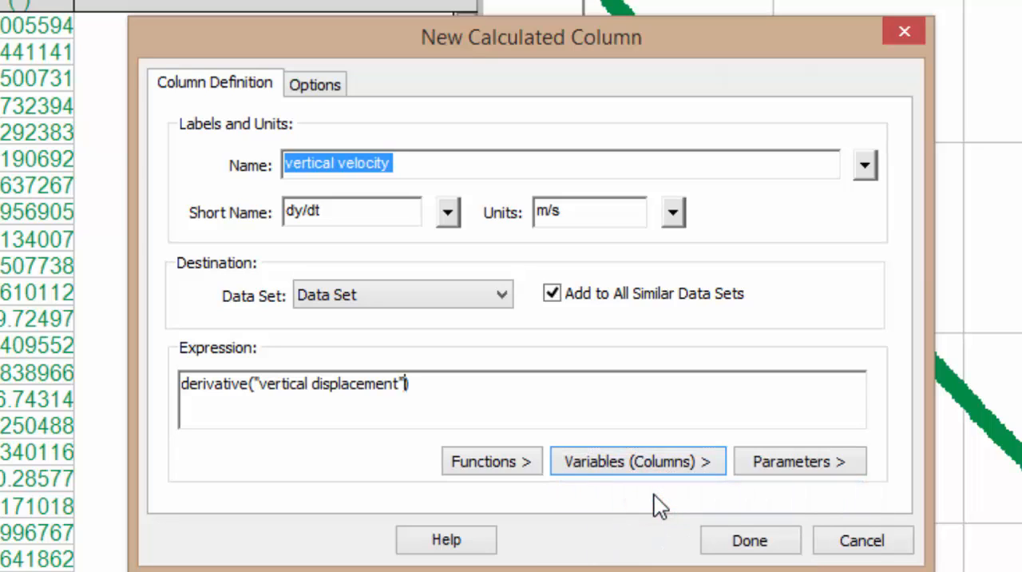
{"action": "left_click", "coordinate": [844, 545]}
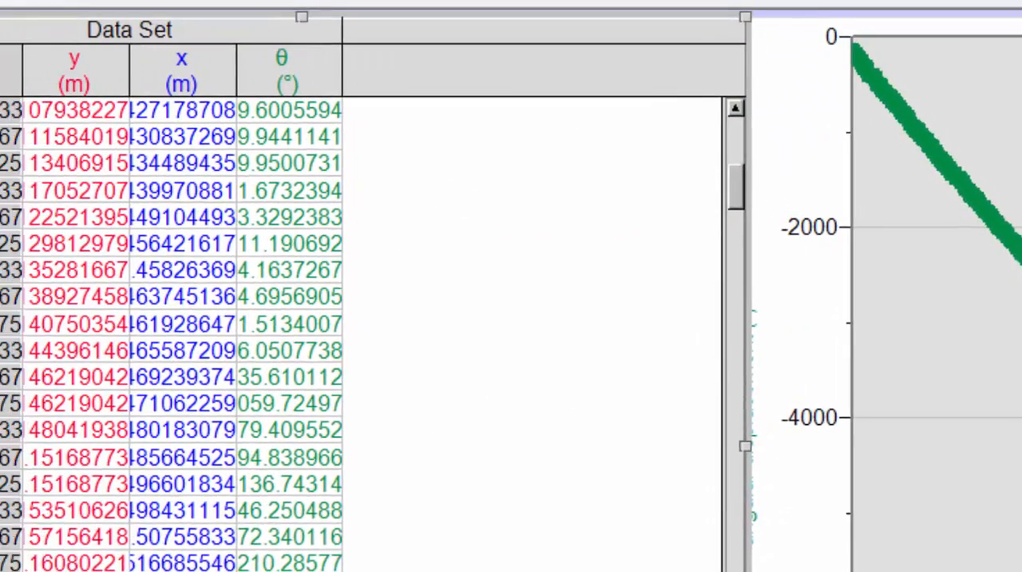
Rename the X data column as time, with short name t and units s
{"action": "double_click", "coordinate": [150, 117]}
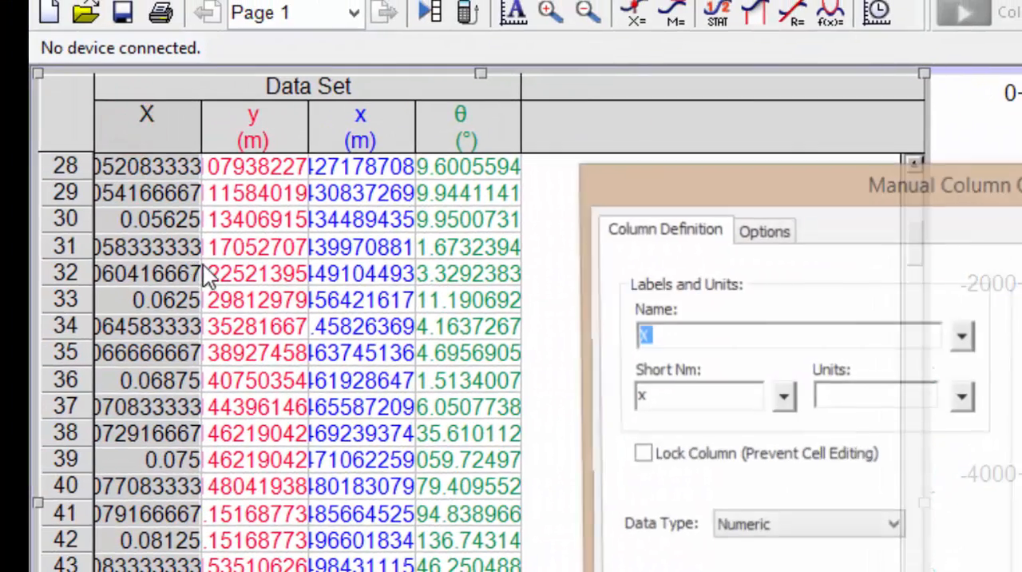
{"action": "type", "text": "time"}
{"action": "key", "text": "Tab"}
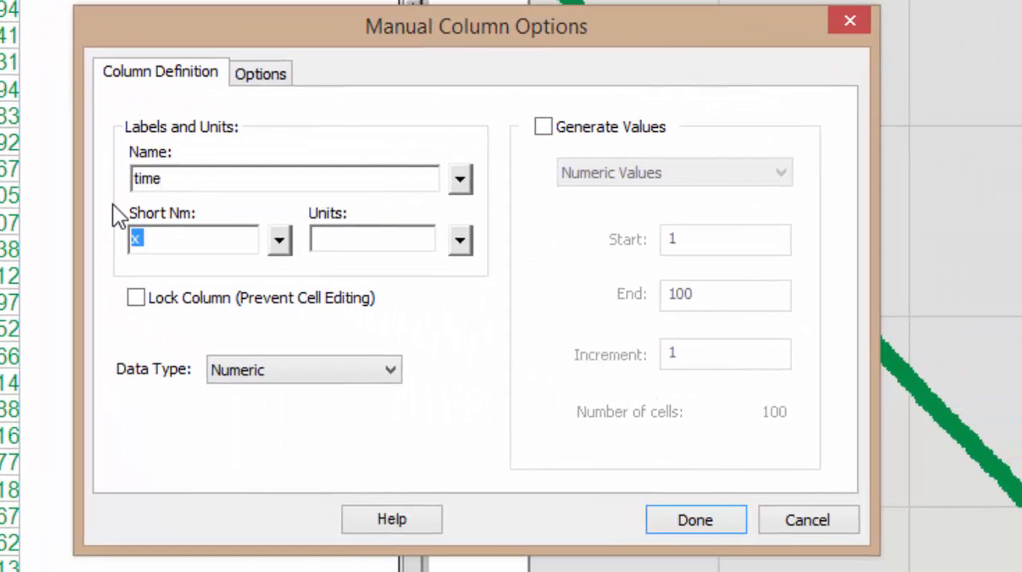
{"action": "type", "text": "t"}
{"action": "key", "text": "Tab"}
{"action": "type", "text": "s"}
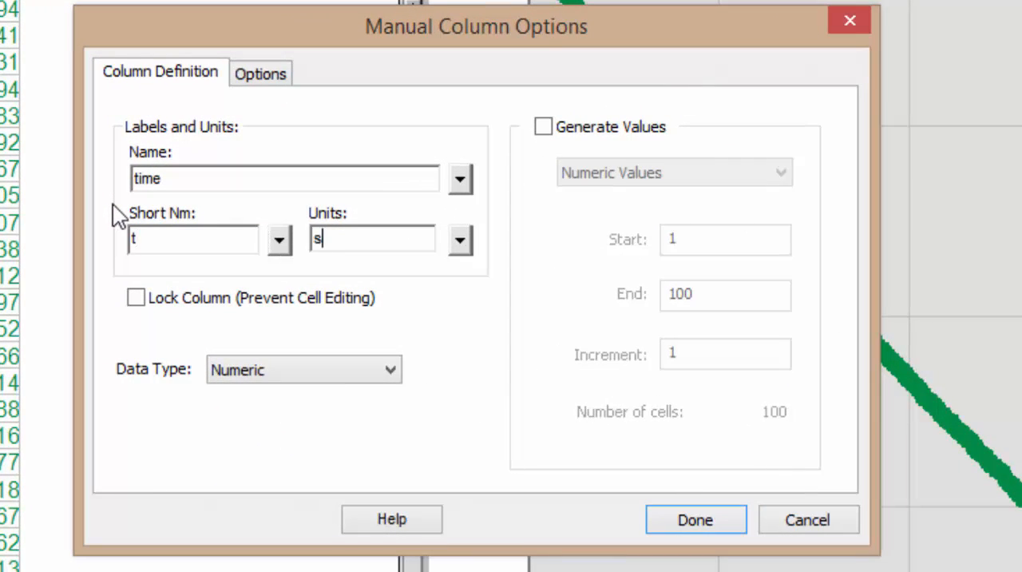
{"action": "left_click", "coordinate": [696, 520]}
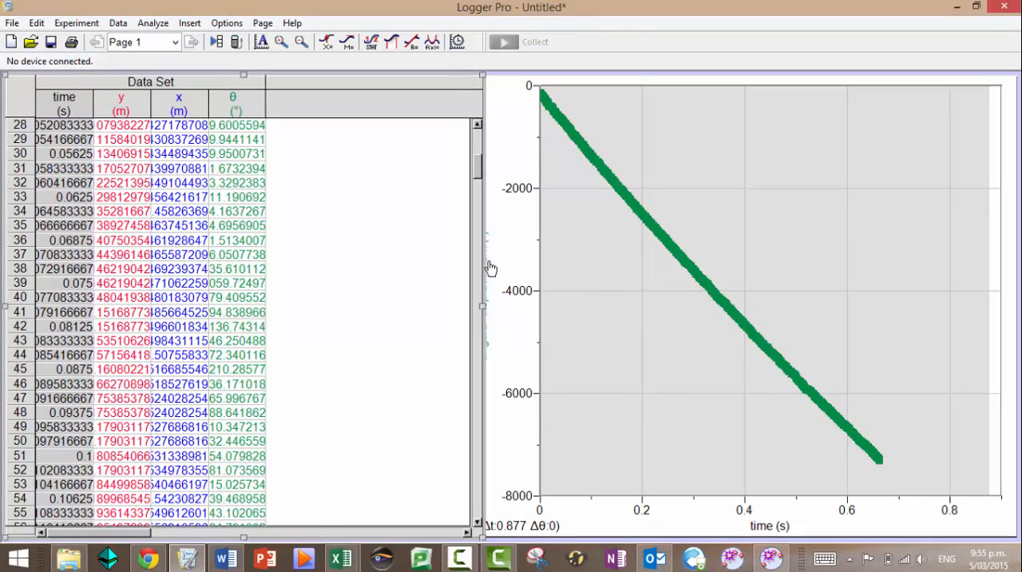
Start a new calculated column named vertical velocity, with short name dy/dt and units m/s
{"action": "left_click", "coordinate": [150, 24]}
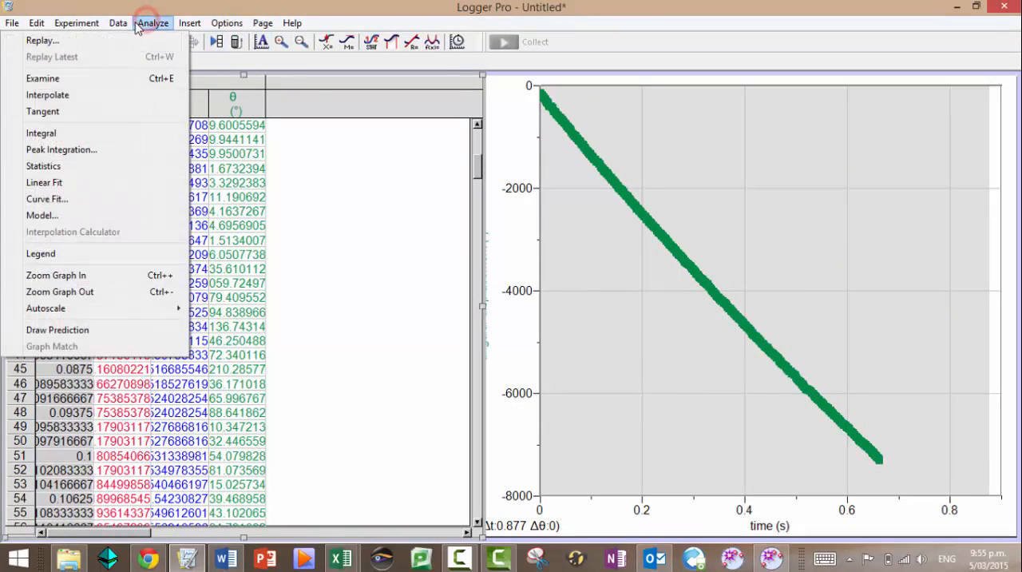
{"action": "mouse_move", "coordinate": [118, 24]}
{"action": "left_click", "coordinate": [120, 184]}
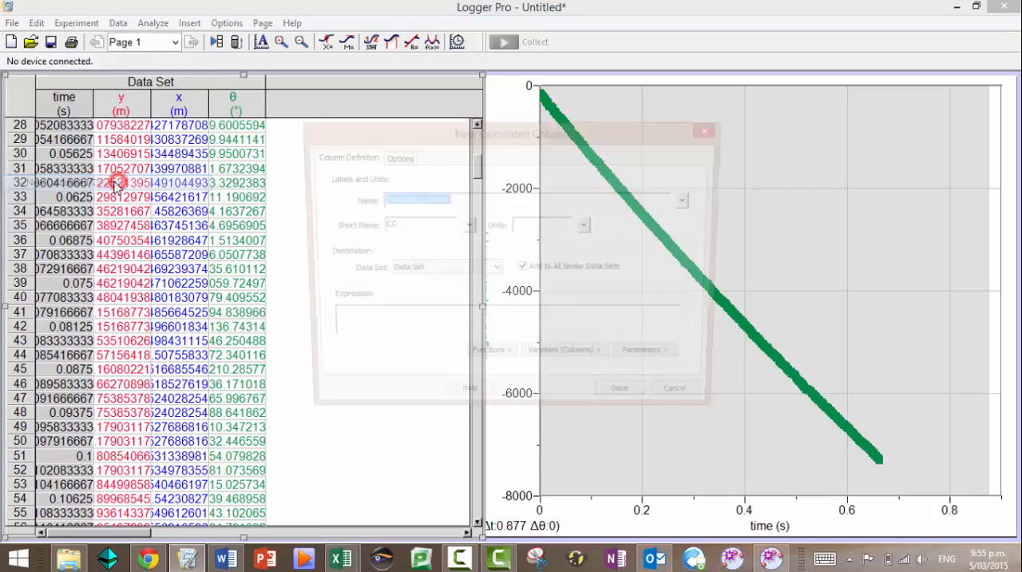
{"action": "type", "text": "vertical velocity"}
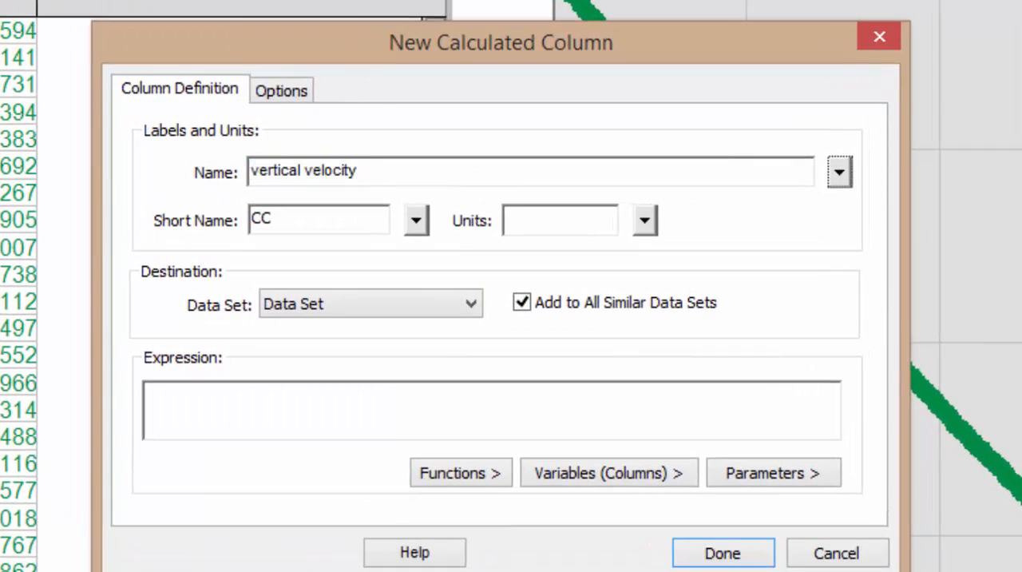
{"action": "key", "text": "Tab"}
{"action": "type", "text": "dy/dt"}
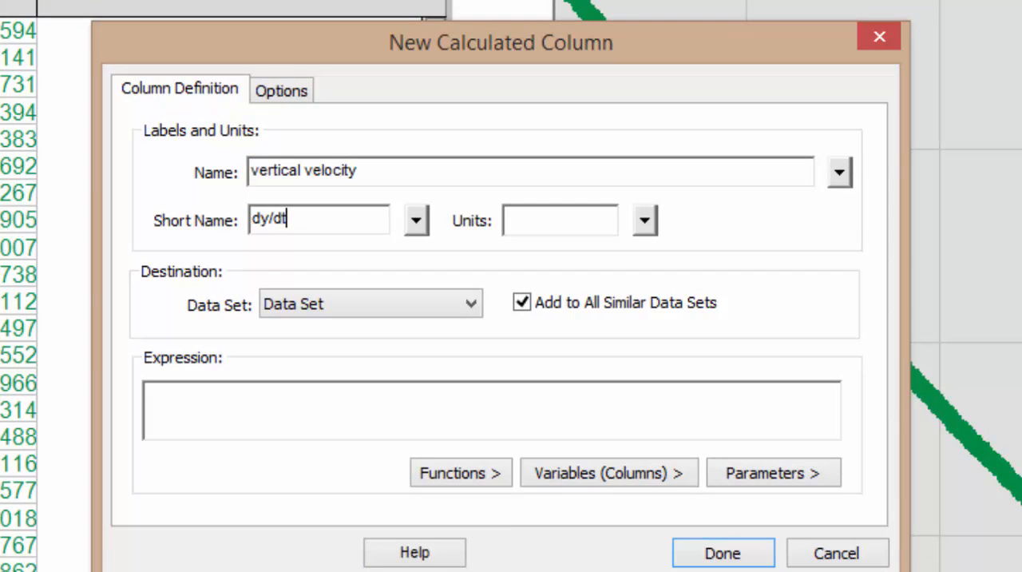
{"action": "key", "text": "Tab"}
{"action": "key", "text": "Tab"}
{"action": "type", "text": "m/s"}
Define the vertical velocity column as derivative("vertical displacement","time") and add it to the data set
{"action": "left_click", "coordinate": [183, 390]}
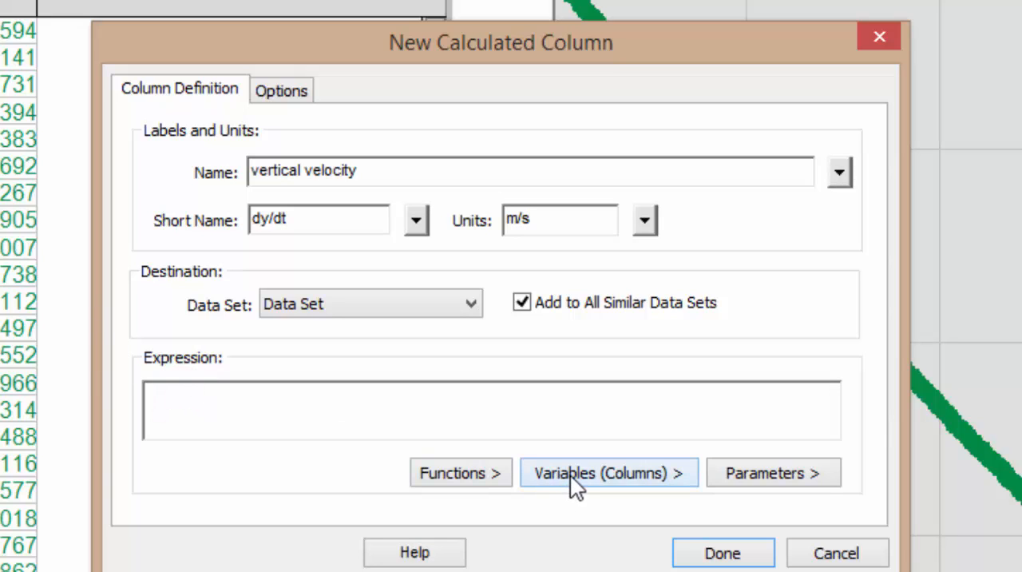
{"action": "left_click", "coordinate": [491, 473]}
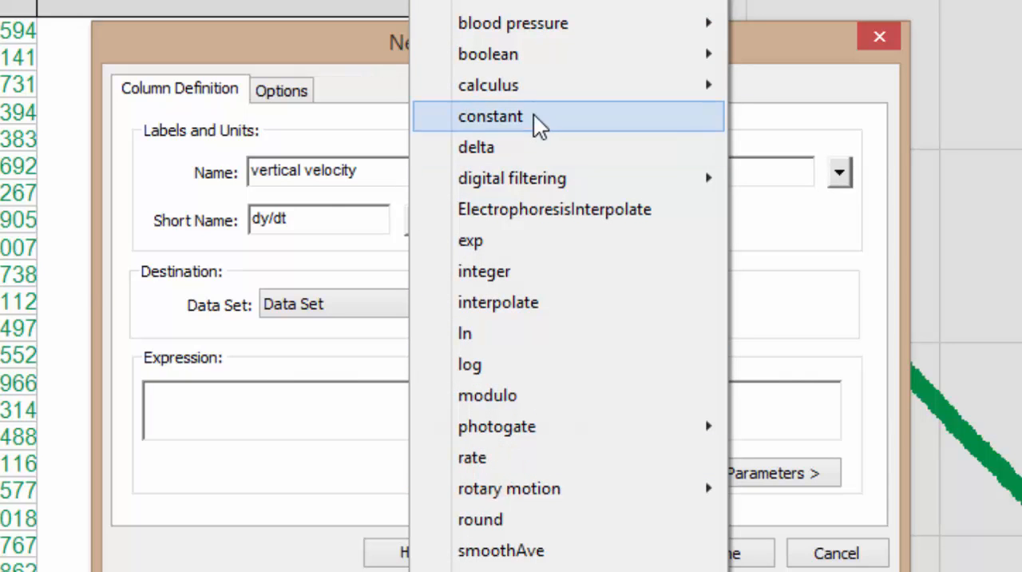
{"action": "mouse_move", "coordinate": [441, 85]}
{"action": "left_click", "coordinate": [281, 88]}
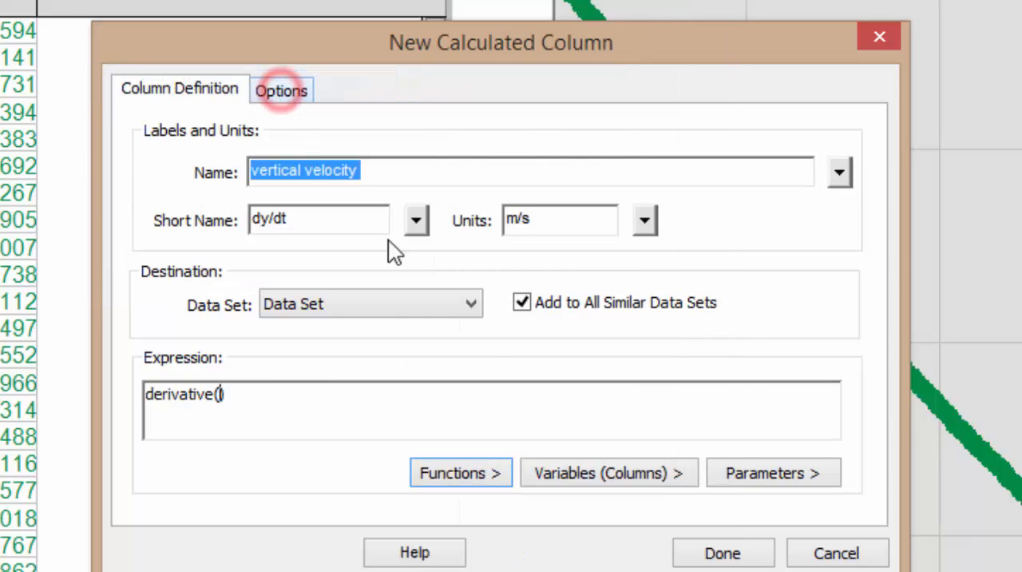
{"action": "left_click", "coordinate": [597, 474]}
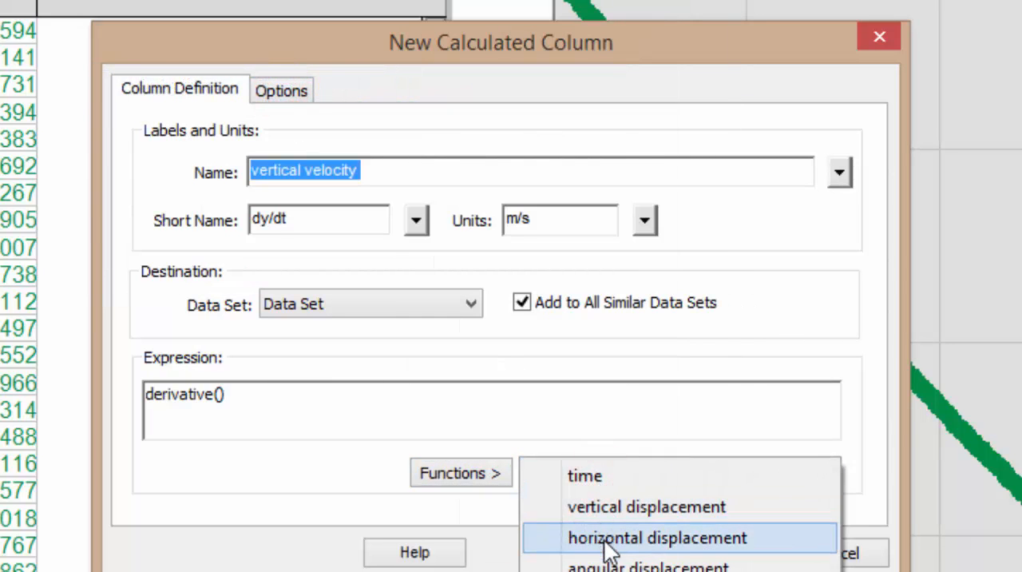
{"action": "left_click", "coordinate": [616, 512]}
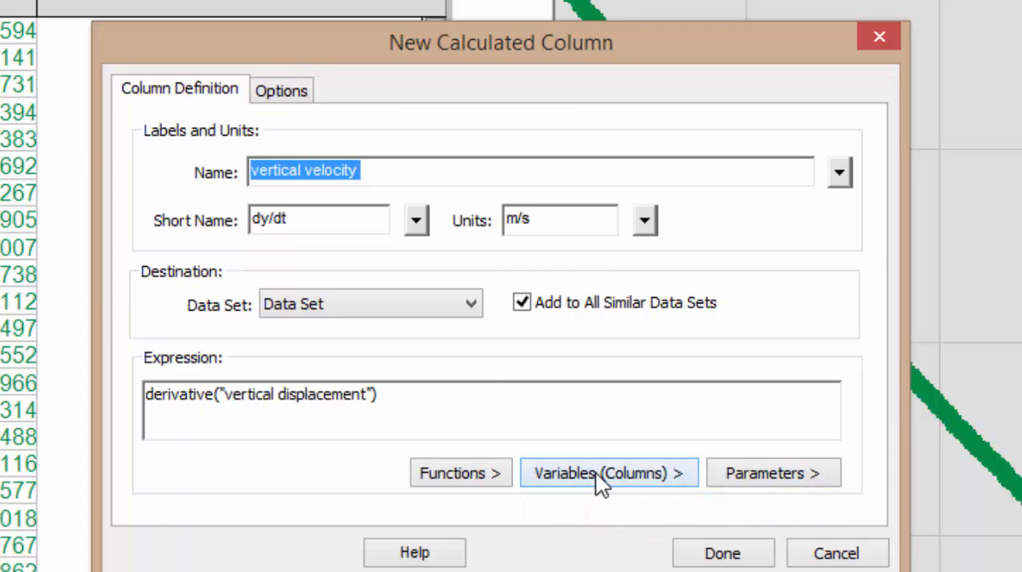
{"action": "type", "text": ","}
{"action": "left_click", "coordinate": [596, 473]}
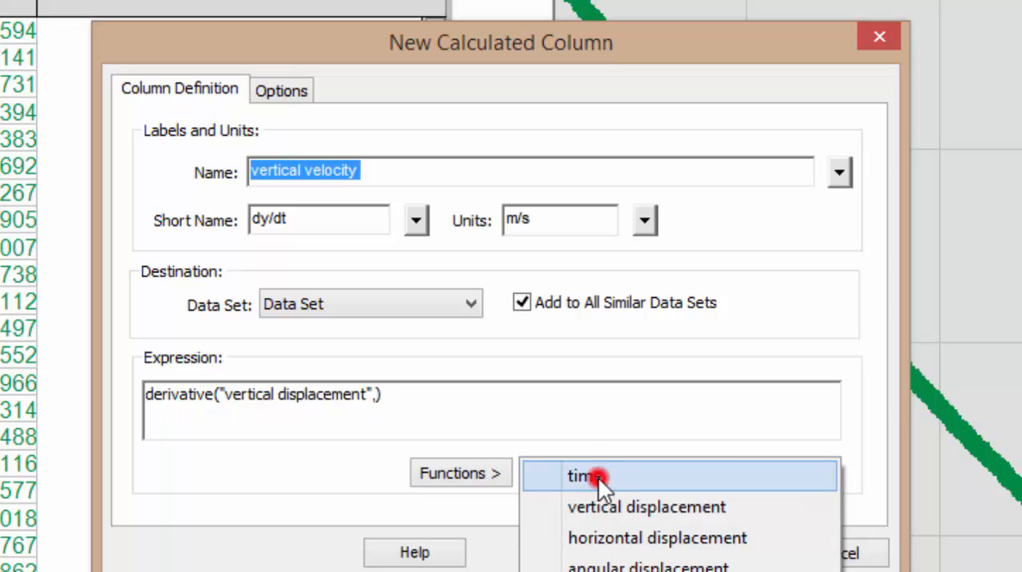
{"action": "left_click", "coordinate": [598, 477]}
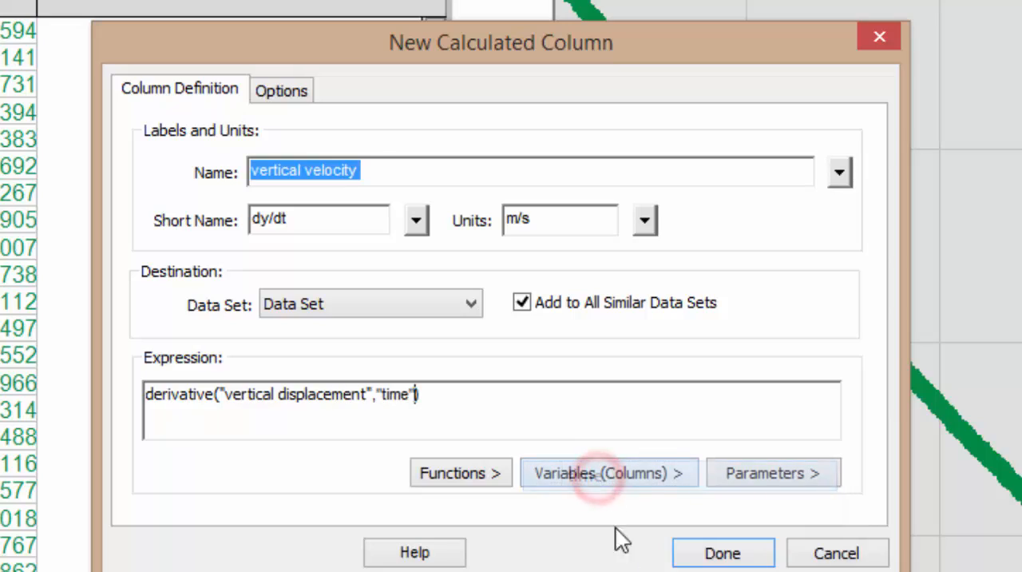
{"action": "left_click", "coordinate": [712, 553]}
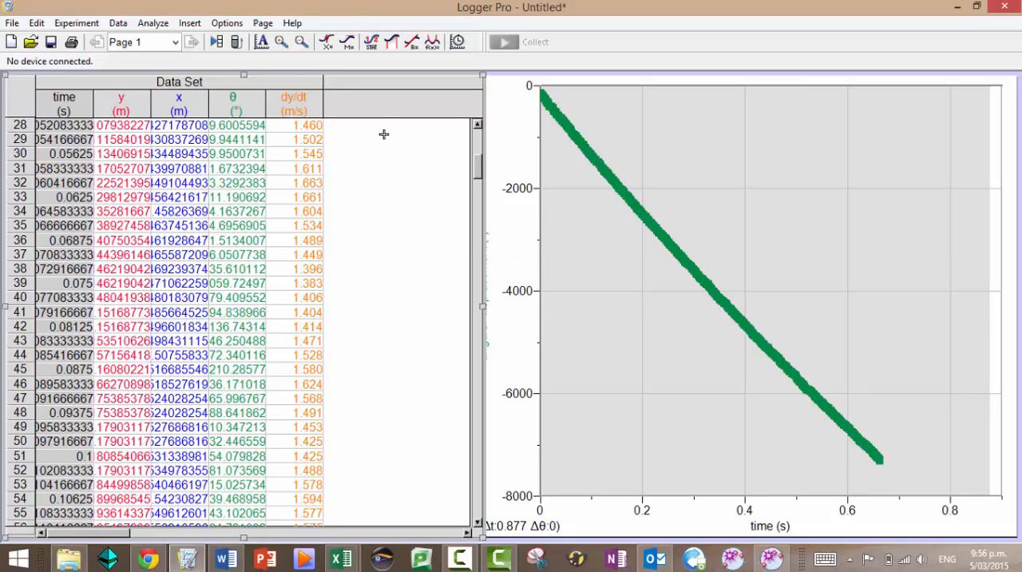
Start a new calculated column named horizontal velocity, with short name dx/dt and units m/s
{"action": "left_click", "coordinate": [119, 23]}
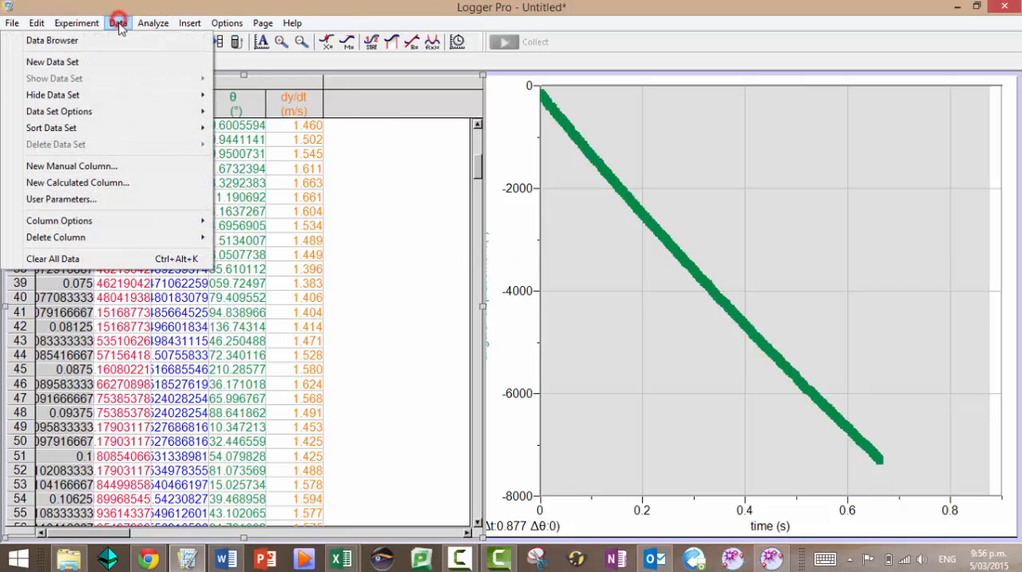
{"action": "left_click", "coordinate": [118, 184]}
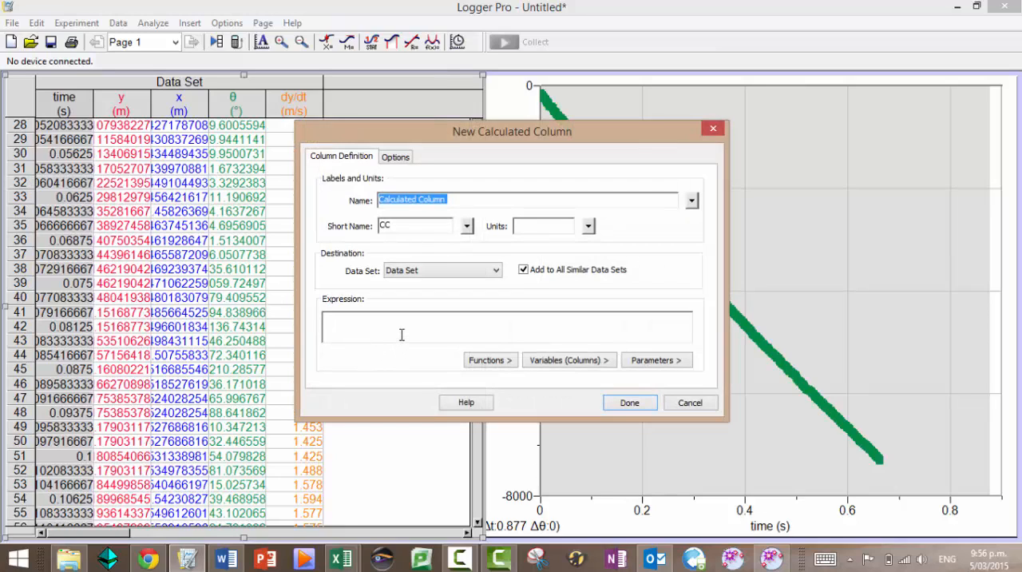
{"action": "type", "text": "horizontal velocity"}
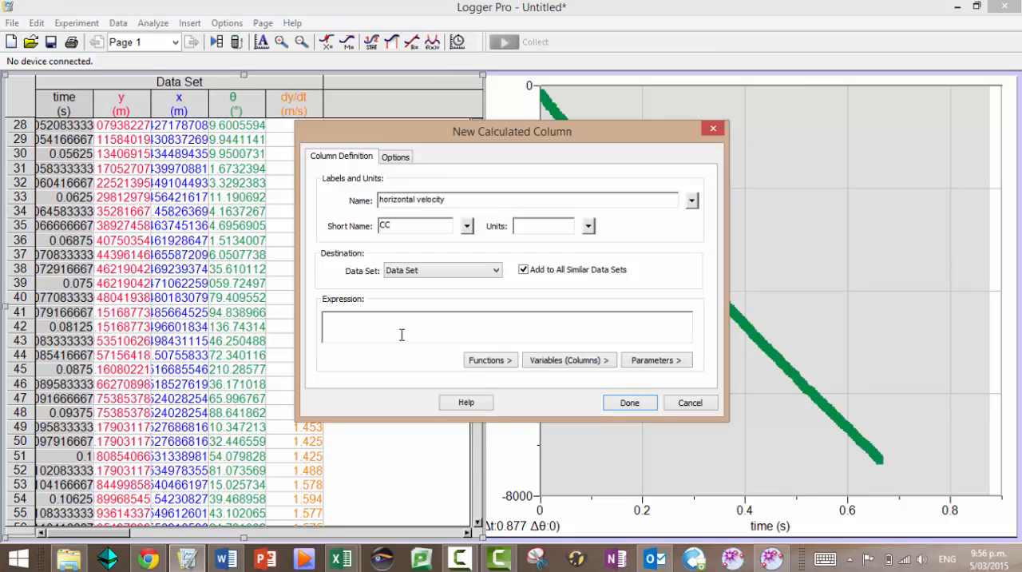
{"action": "key", "text": "Tab"}
Define the horizontal velocity column as derivative("horizontal displacement","time") and add it to the data set
{"action": "left_click", "coordinate": [389, 319]}
{"action": "left_click", "coordinate": [470, 360]}
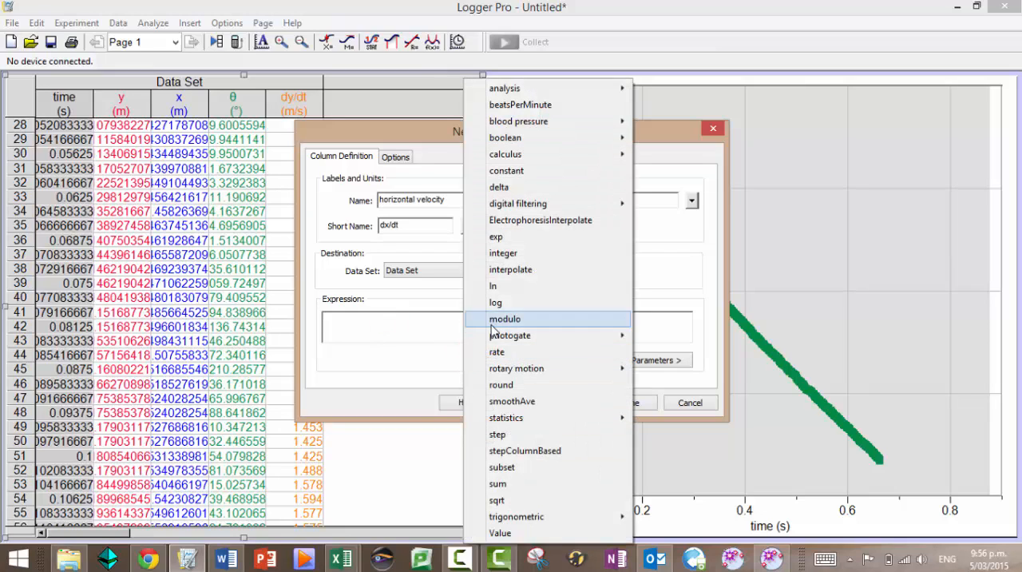
{"action": "mouse_move", "coordinate": [511, 155]}
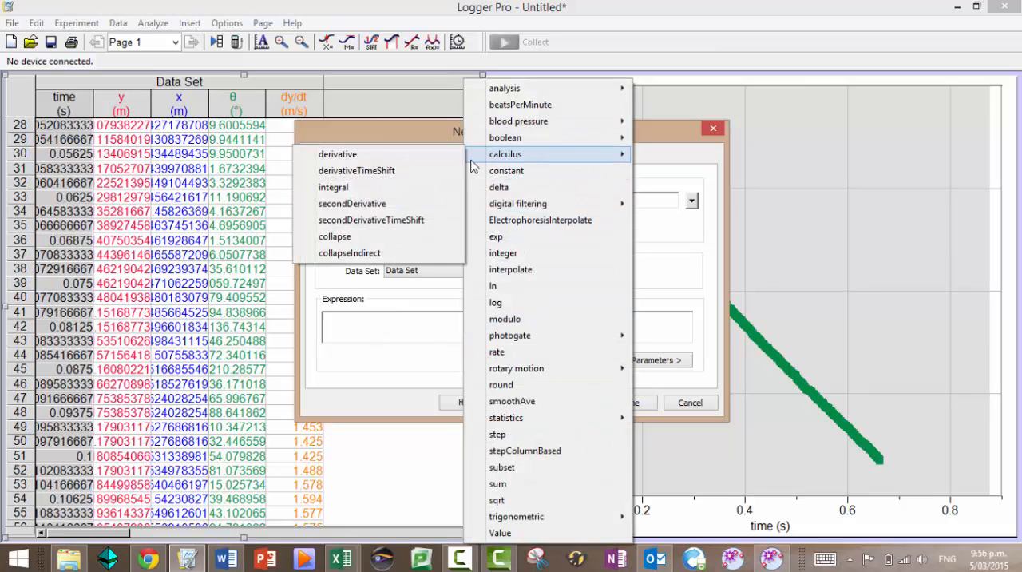
{"action": "left_click", "coordinate": [402, 160]}
{"action": "left_click", "coordinate": [556, 363]}
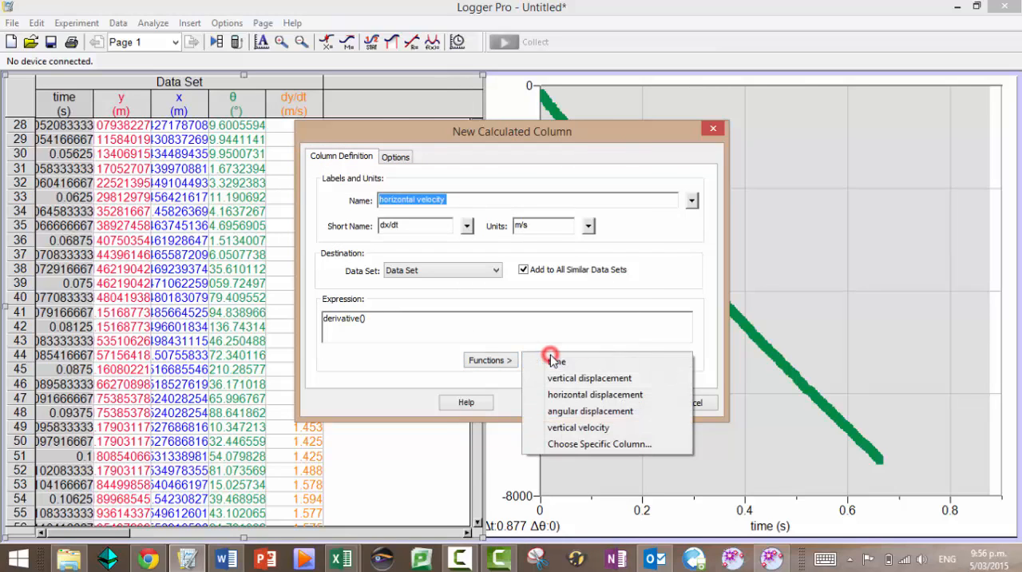
{"action": "left_click", "coordinate": [577, 394]}
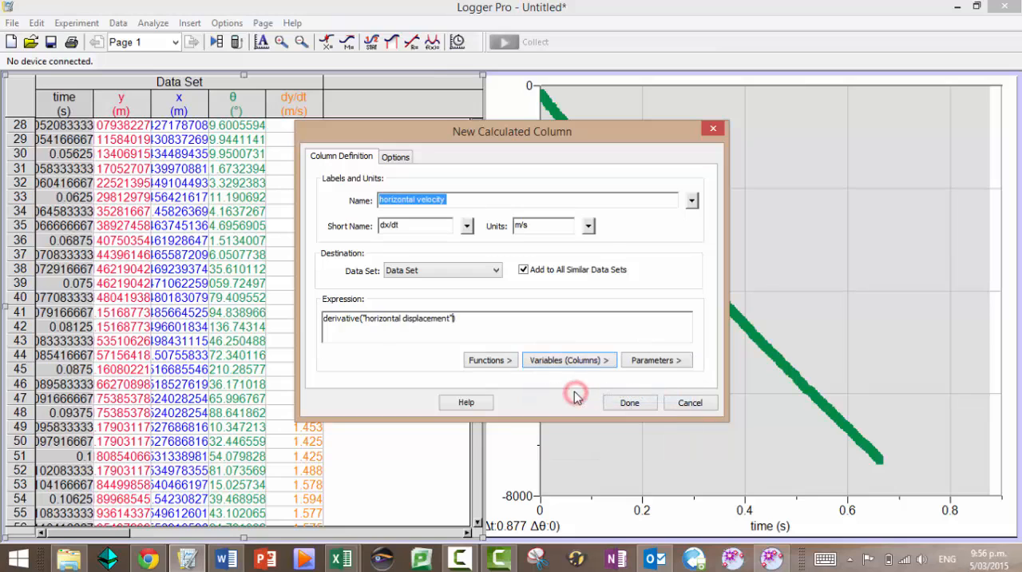
{"action": "left_click", "coordinate": [575, 359]}
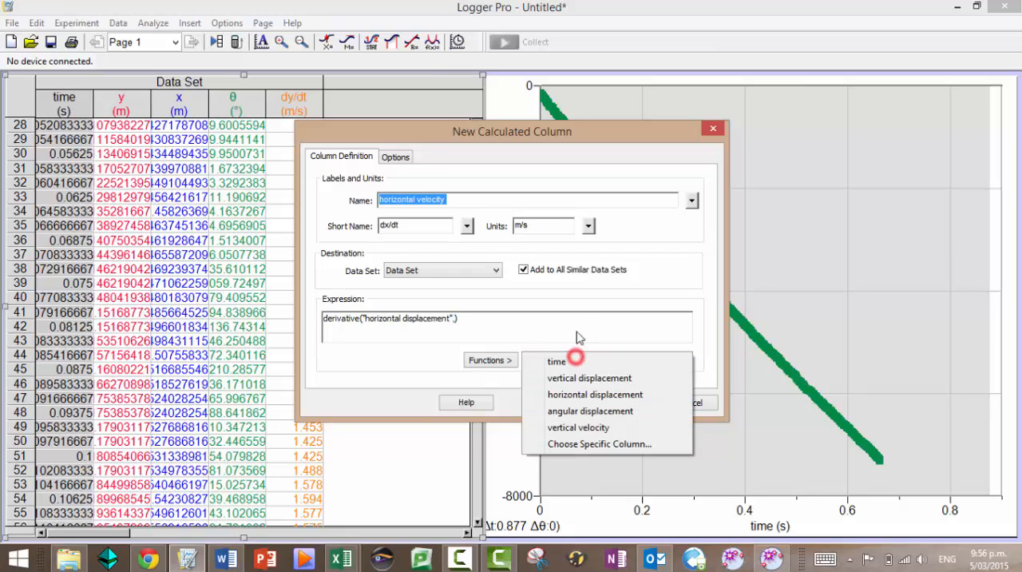
{"action": "left_click", "coordinate": [567, 360]}
{"action": "left_click", "coordinate": [631, 404]}
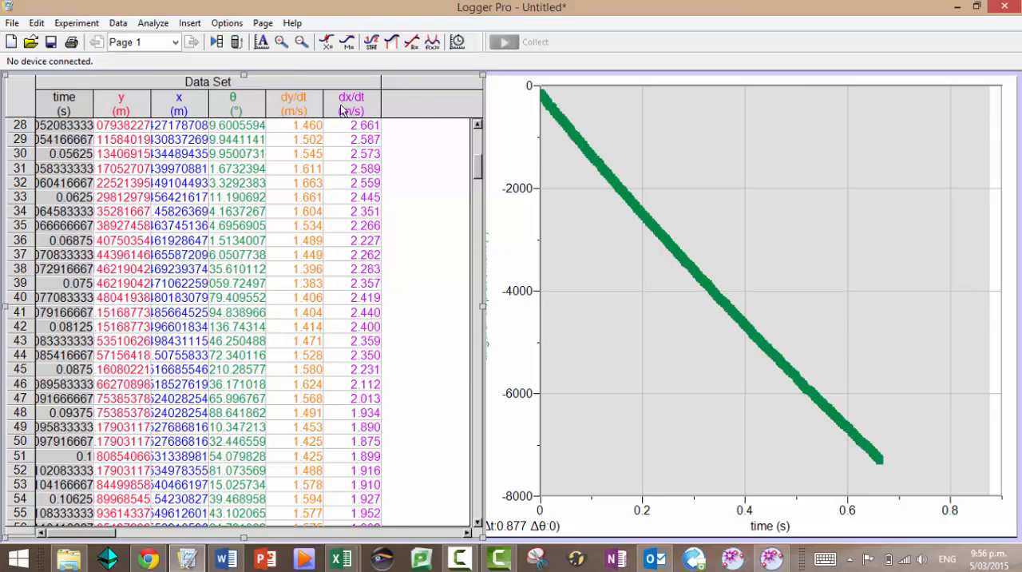
{"action": "left_click", "coordinate": [404, 100]}
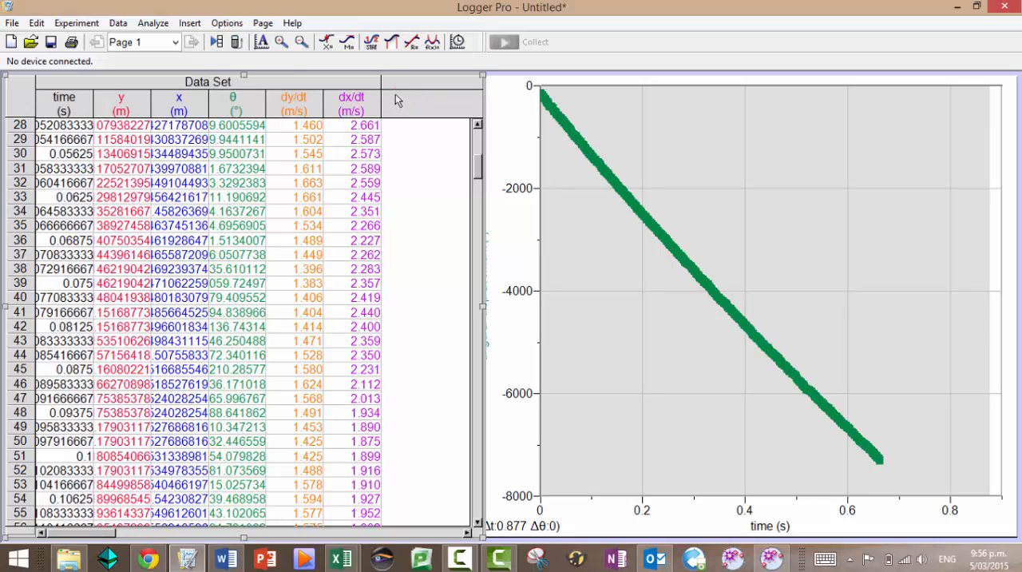
{"action": "left_click", "coordinate": [80, 24]}
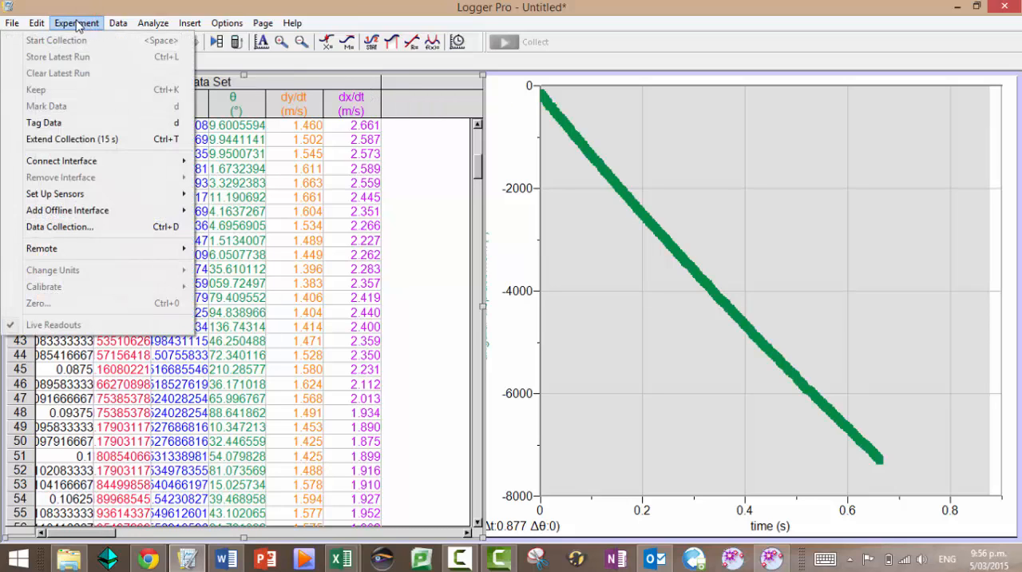
{"action": "mouse_move", "coordinate": [151, 26]}
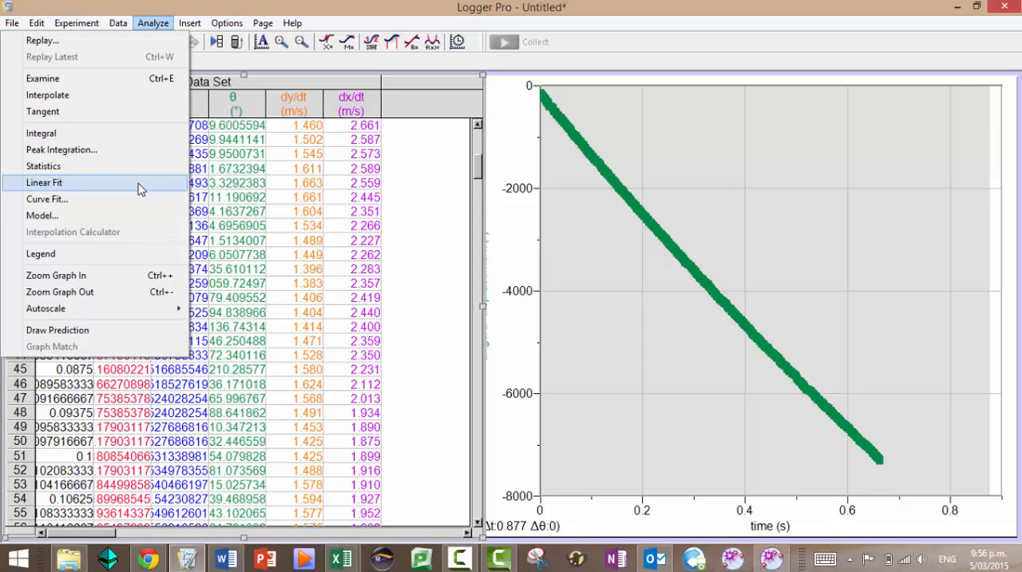
{"action": "left_click", "coordinate": [152, 23]}
Start a new calculated column named vertical acceleration, with short name ay and units m/s²
{"action": "left_click", "coordinate": [118, 22]}
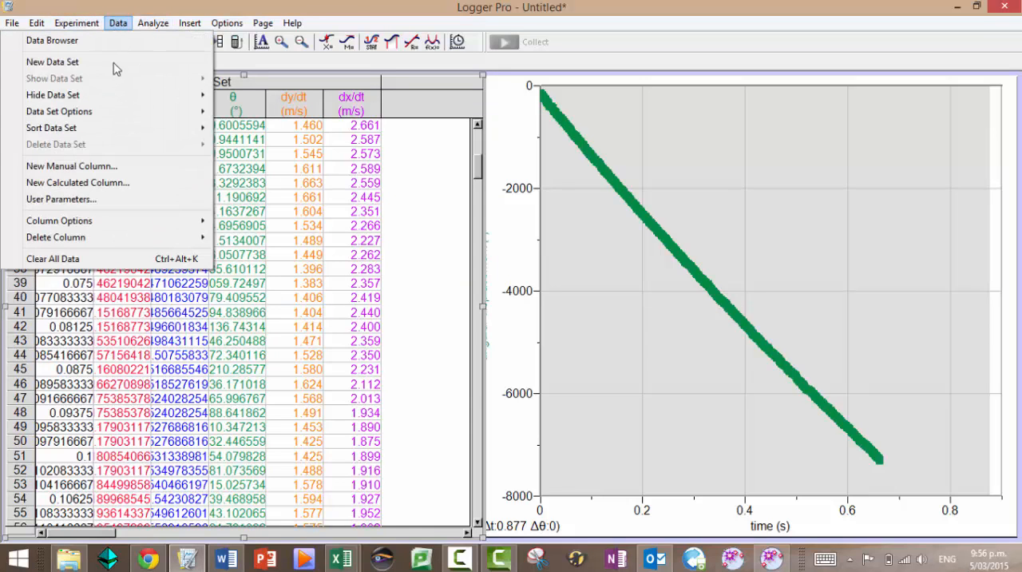
{"action": "left_click", "coordinate": [112, 184]}
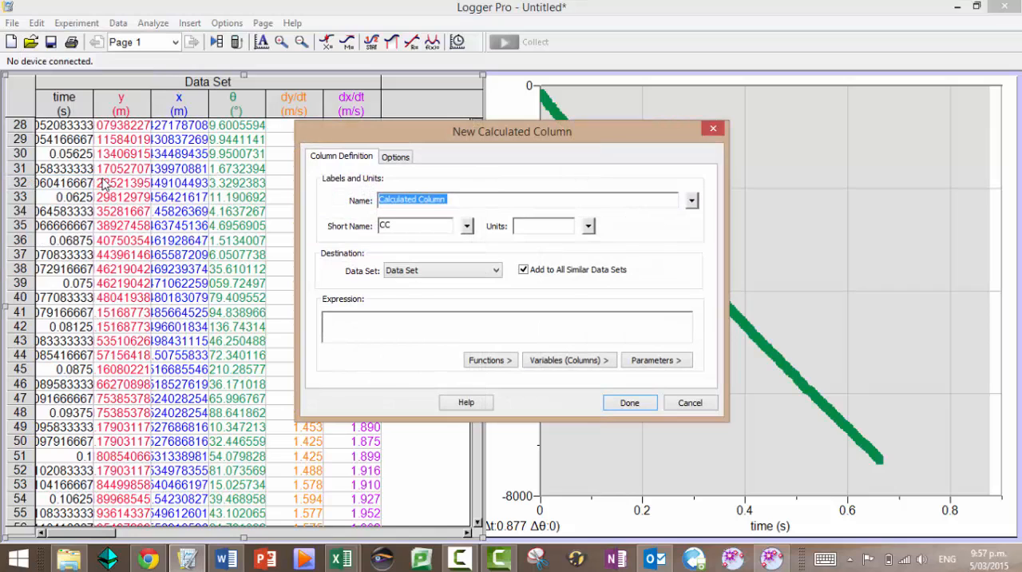
{"action": "type", "text": "vertical acceleration"}
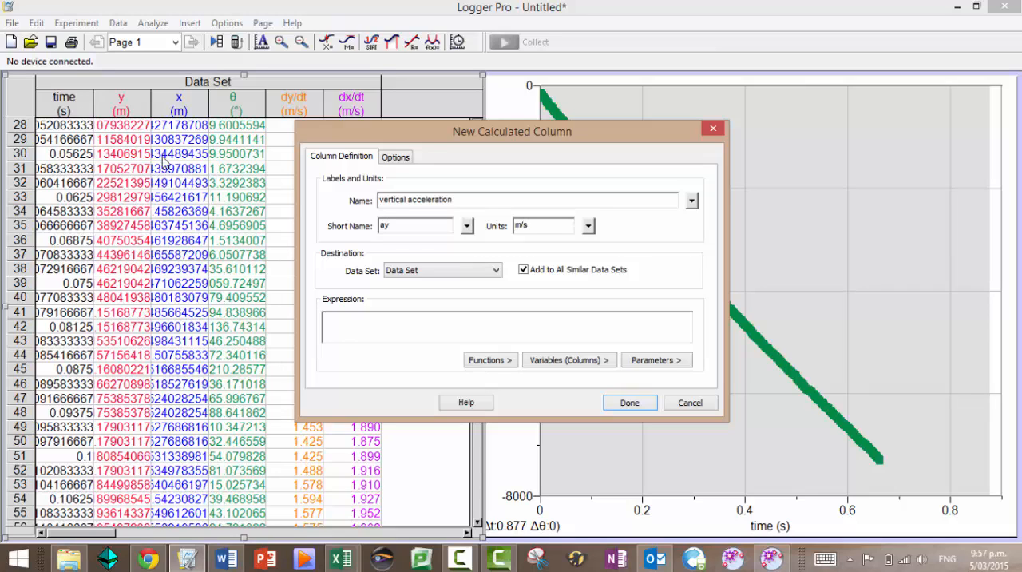
{"action": "left_click", "coordinate": [590, 226]}
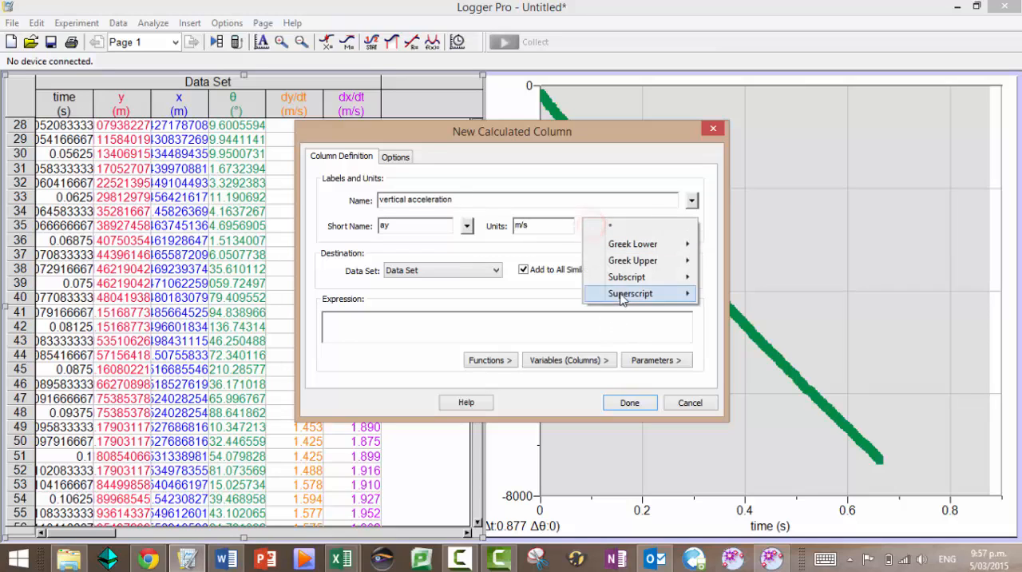
{"action": "mouse_move", "coordinate": [622, 297]}
{"action": "left_click", "coordinate": [561, 325]}
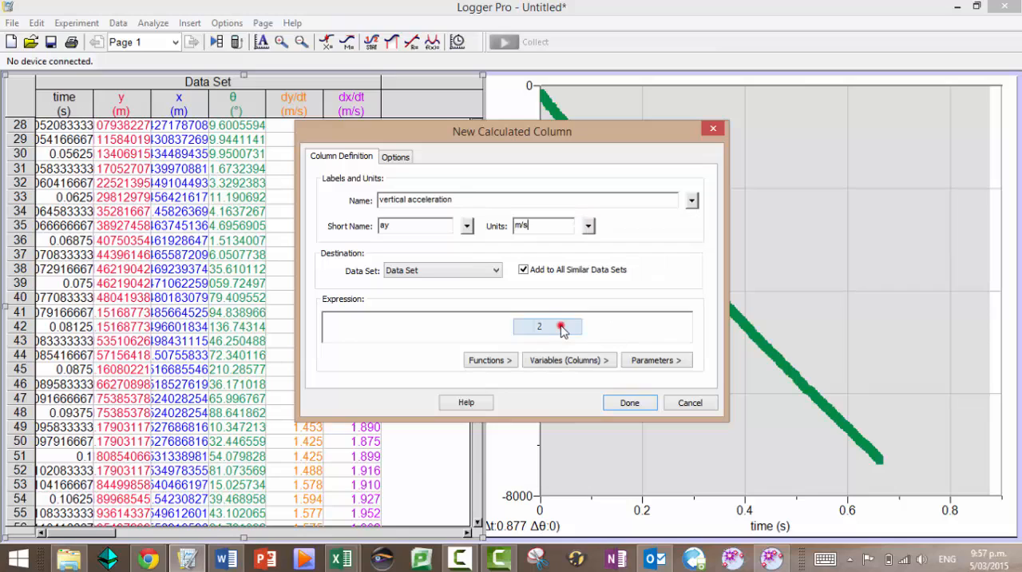
Define the vertical acceleration column as secondDerivative("vertical displacement","time") and add it to the data set
{"action": "left_click", "coordinate": [512, 321]}
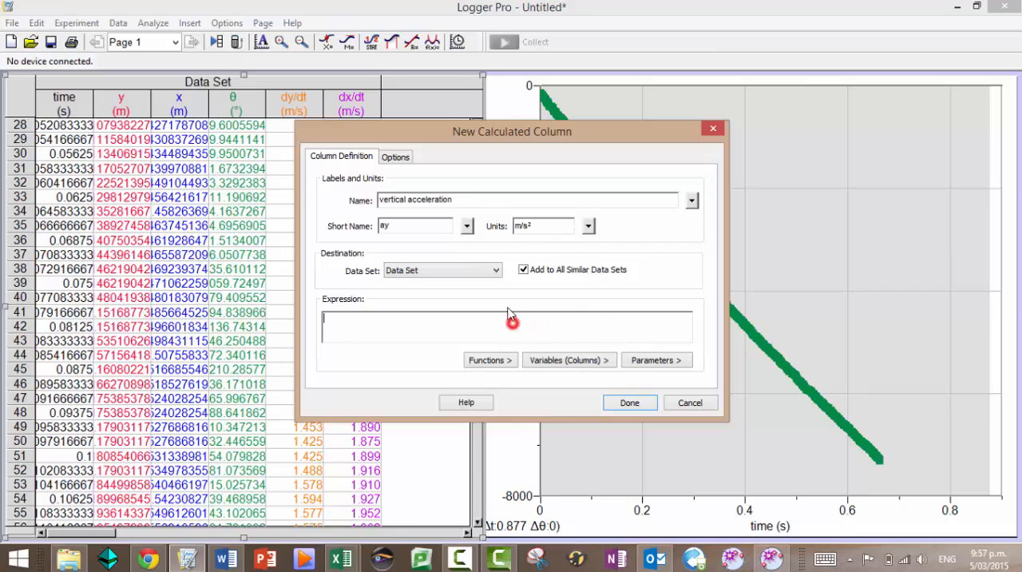
{"action": "left_click", "coordinate": [505, 361]}
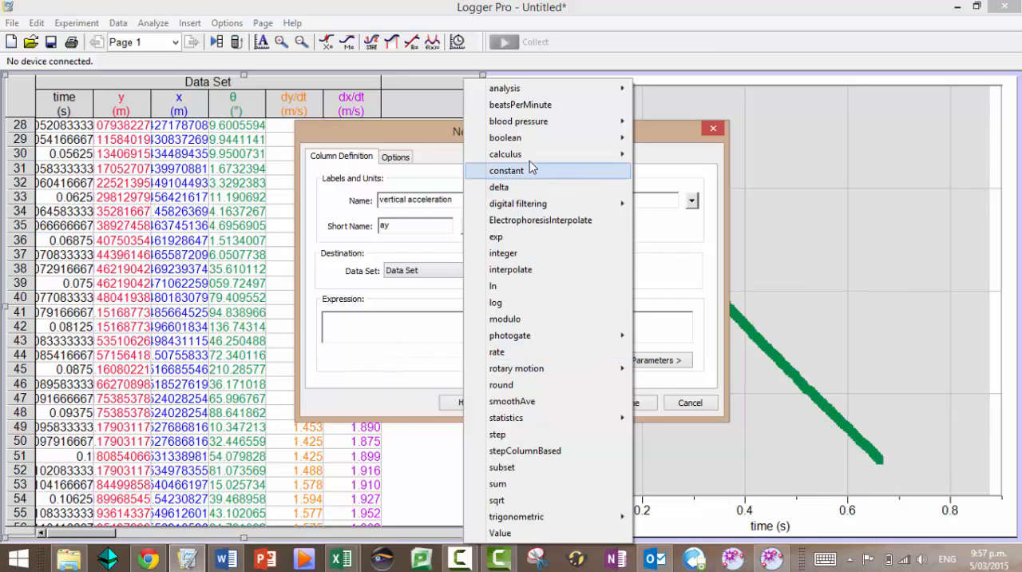
{"action": "mouse_move", "coordinate": [523, 154]}
{"action": "left_click", "coordinate": [385, 203]}
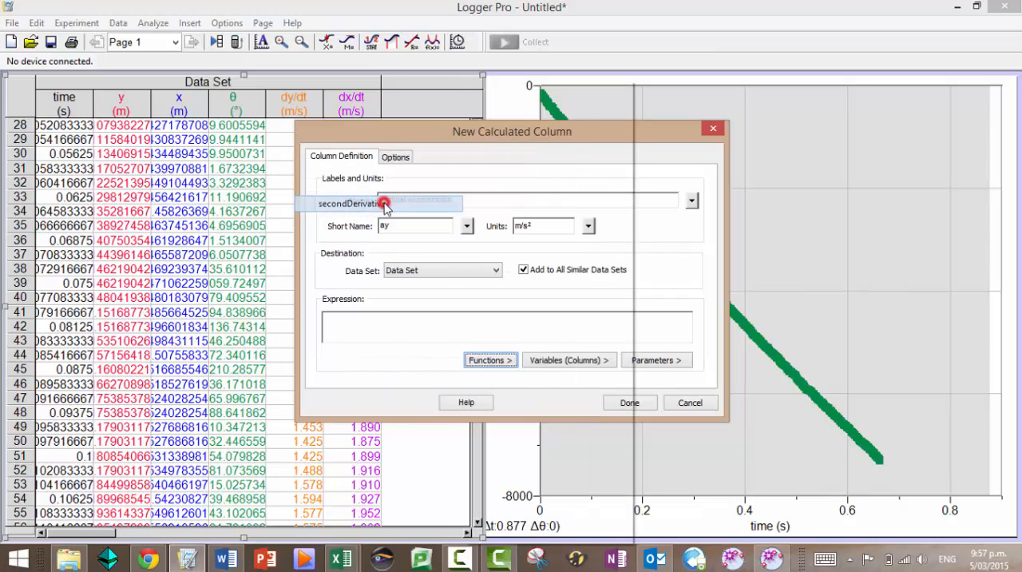
{"action": "left_click", "coordinate": [564, 361]}
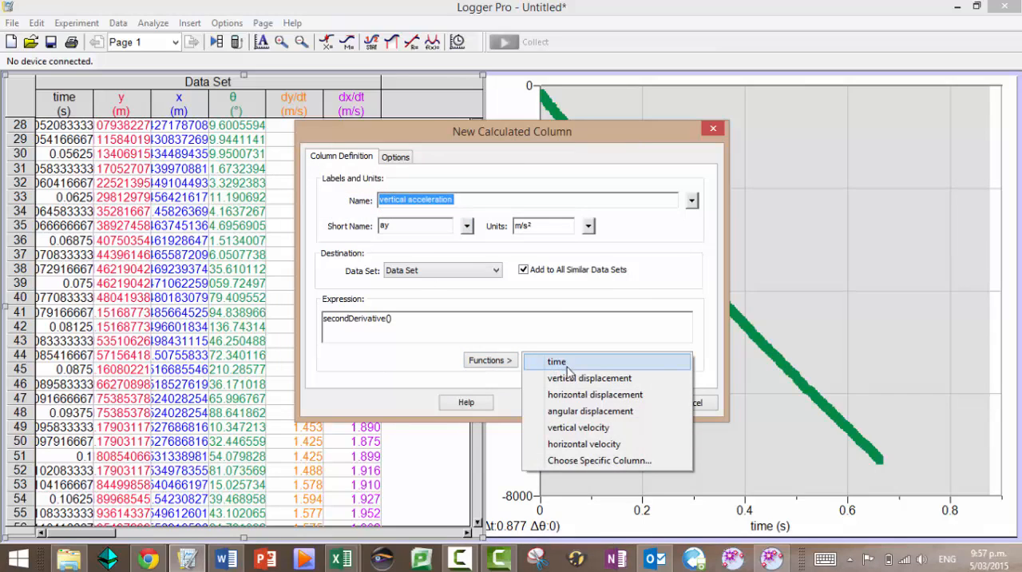
{"action": "left_click", "coordinate": [571, 378]}
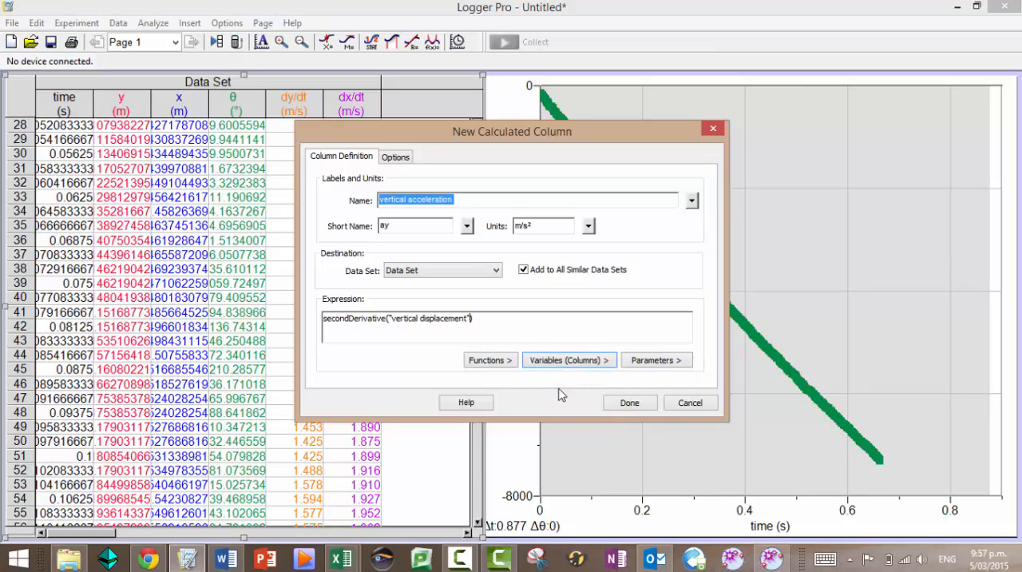
{"action": "type", "text": ","}
{"action": "left_click", "coordinate": [565, 360]}
{"action": "left_click", "coordinate": [557, 357]}
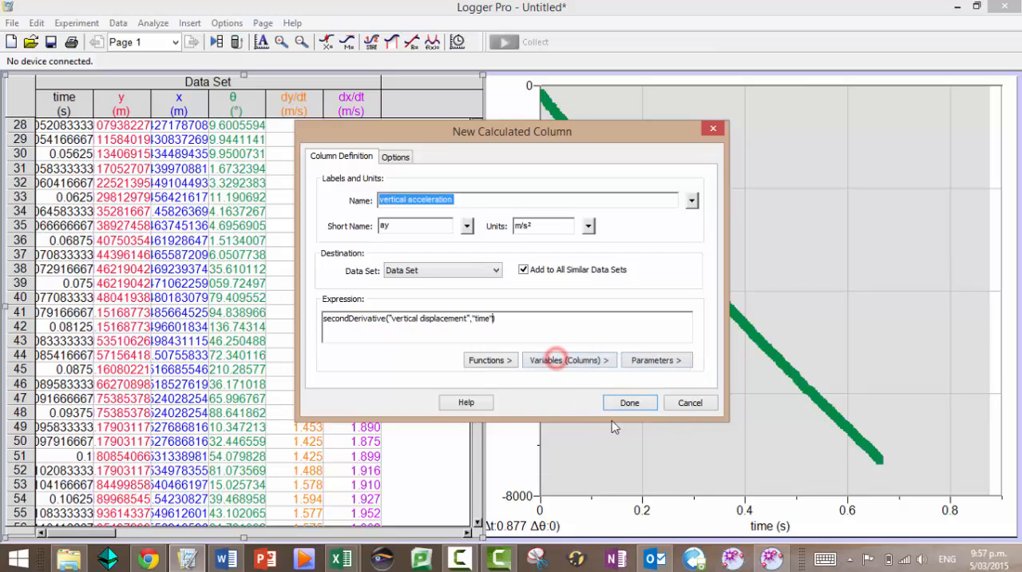
{"action": "left_click", "coordinate": [629, 403]}
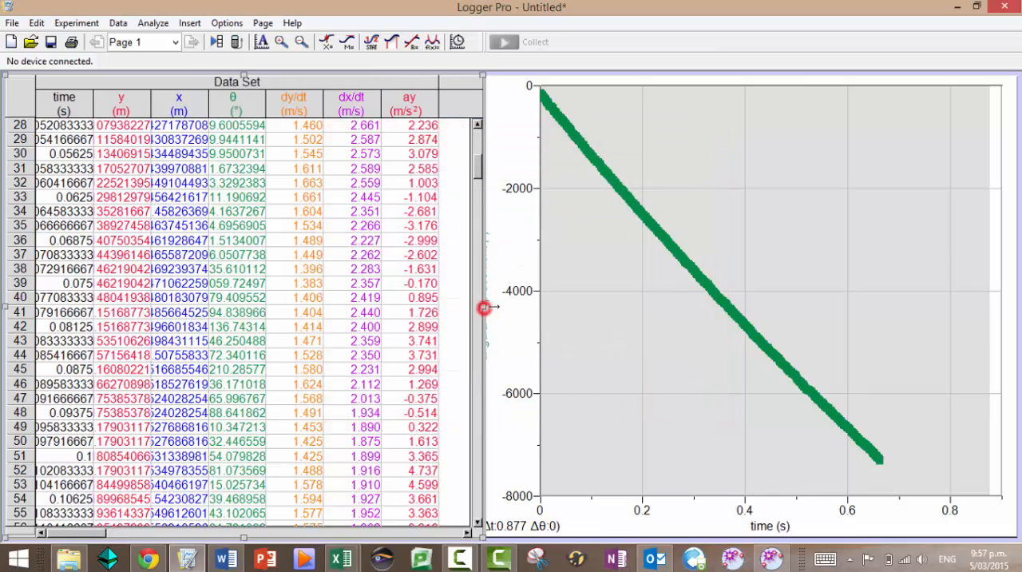
Widen the data table and start a new calculated column named horizontal acceleraiton, with short name ax and units m/s²
{"action": "left_click_drag", "start_coordinate": [483, 309], "coordinate": [536, 308]}
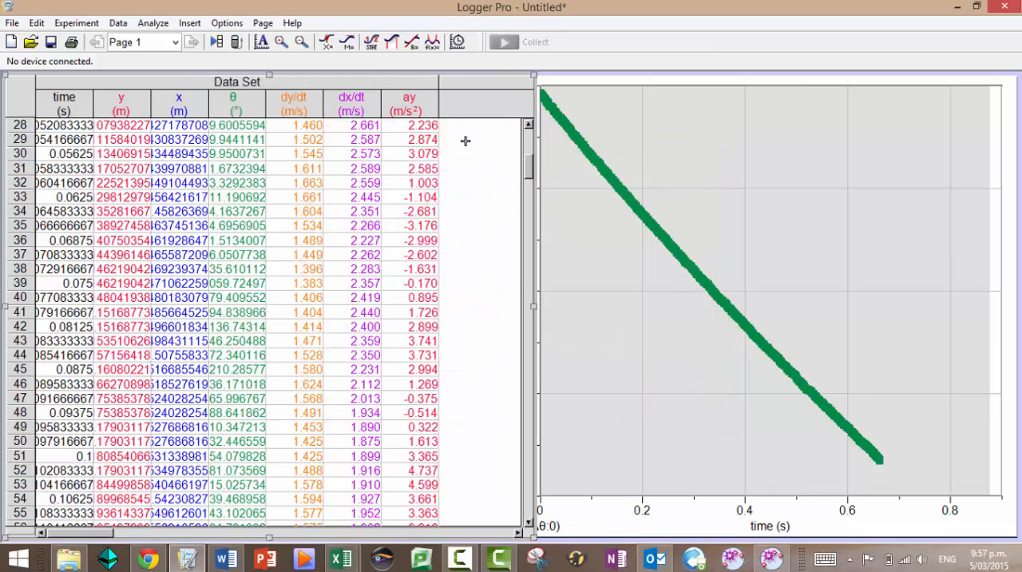
{"action": "left_click", "coordinate": [112, 23]}
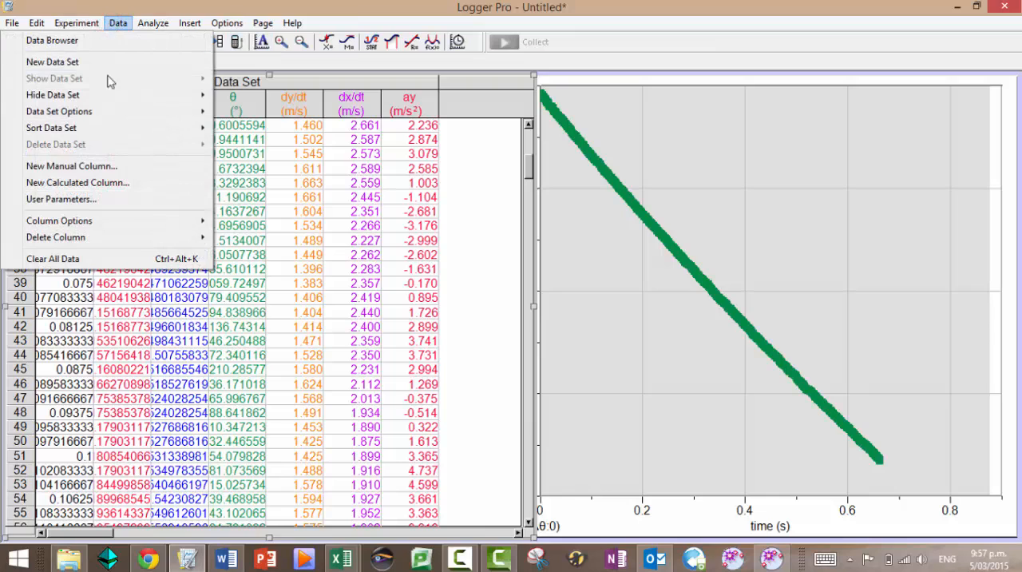
{"action": "left_click", "coordinate": [121, 182]}
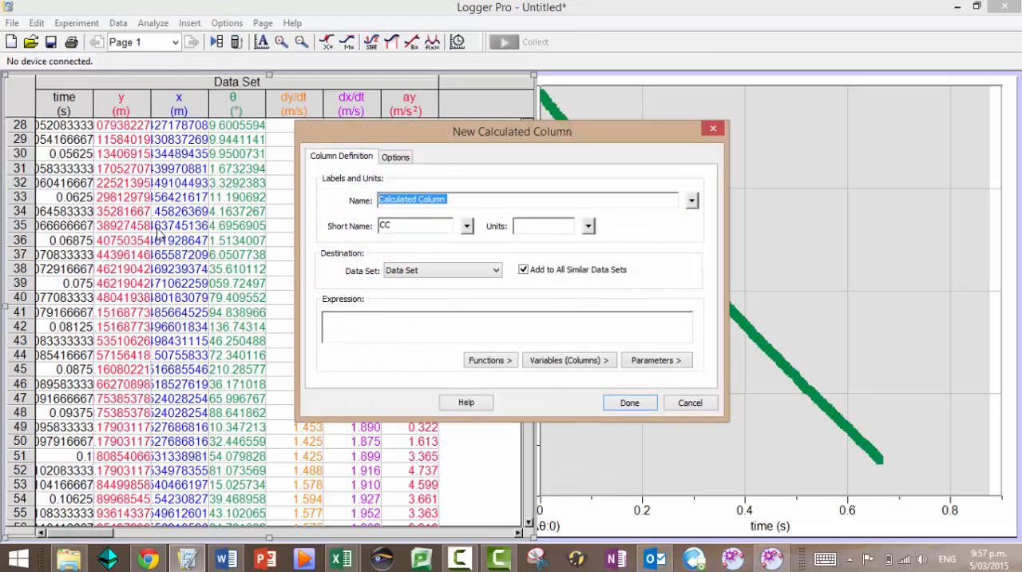
{"action": "type", "text": "horizontal acceleraiton"}
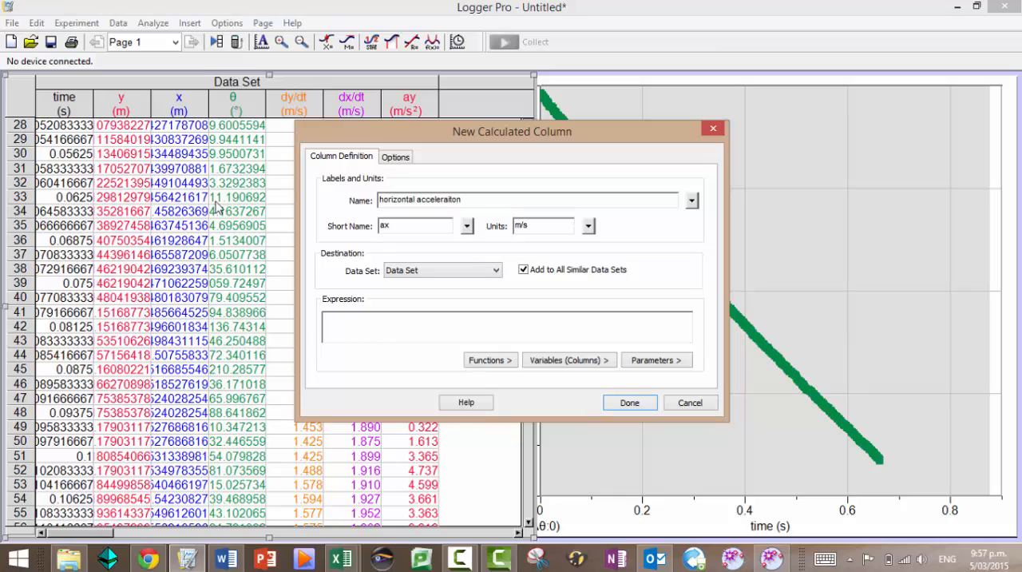
{"action": "left_click", "coordinate": [594, 228]}
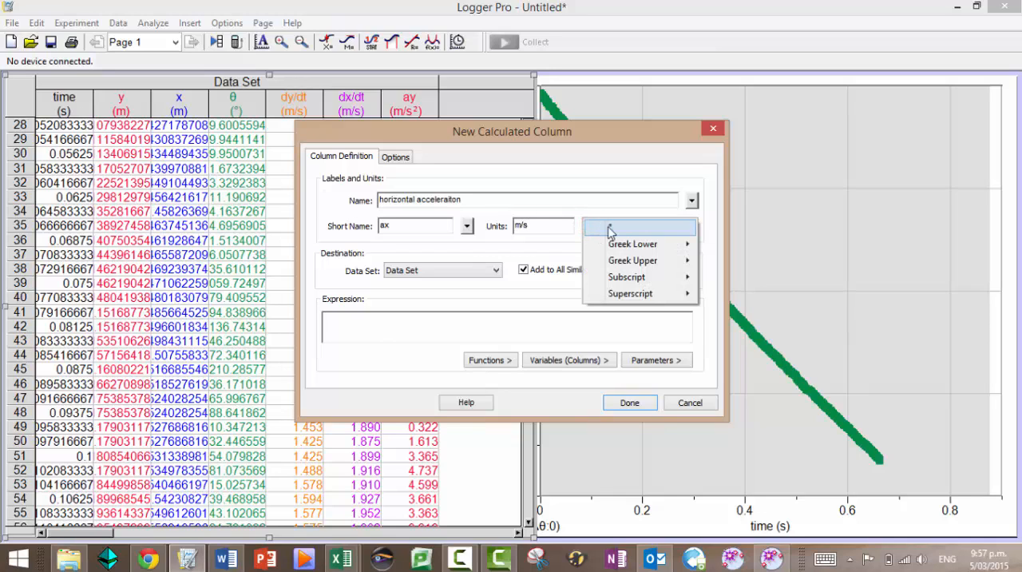
{"action": "mouse_move", "coordinate": [622, 296]}
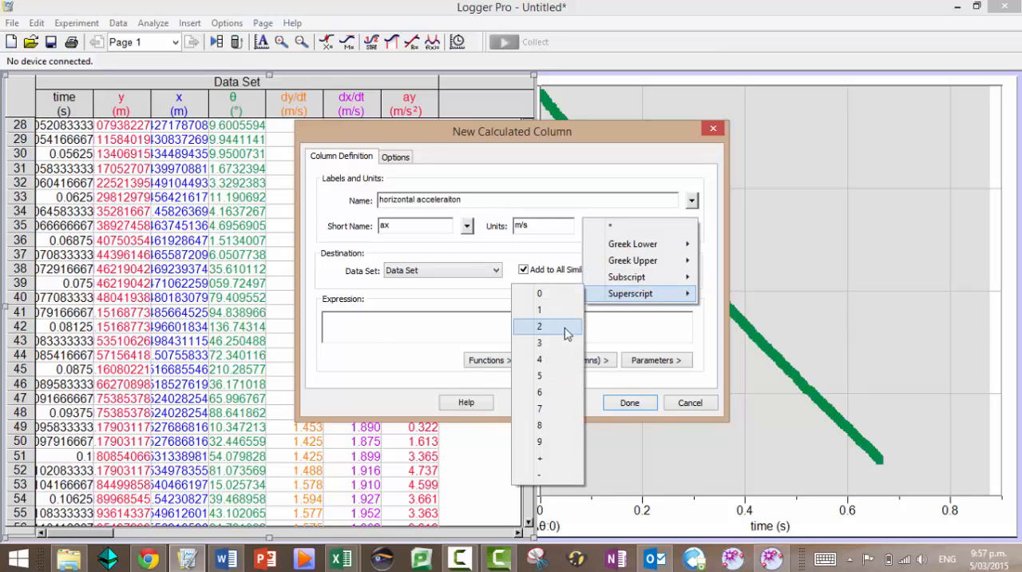
{"action": "left_click", "coordinate": [565, 333]}
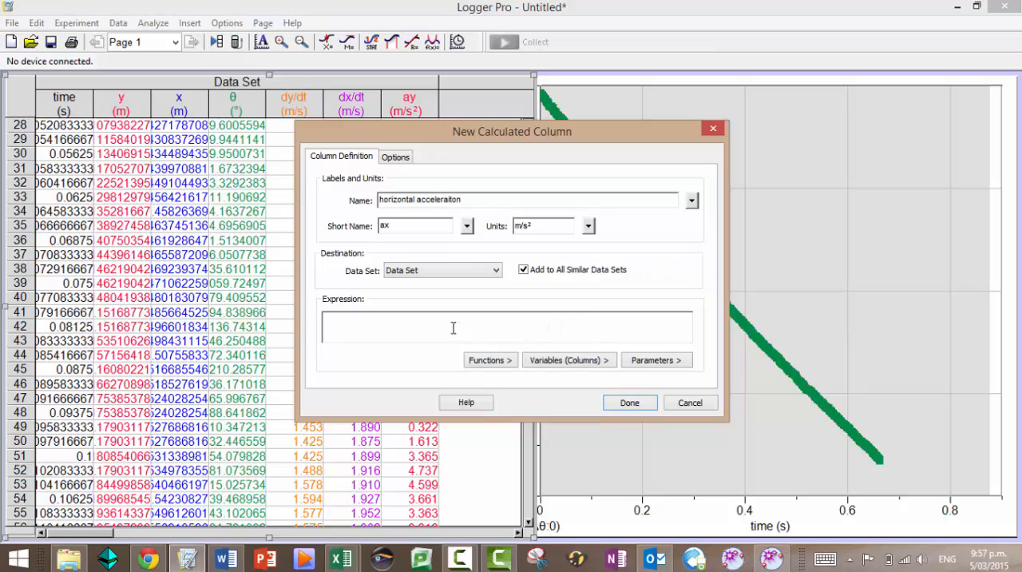
Define the horizontal acceleration column as secondDerivative("horizontal displacement","time") and add it to the data set
{"action": "left_click", "coordinate": [488, 360]}
{"action": "mouse_move", "coordinate": [484, 154]}
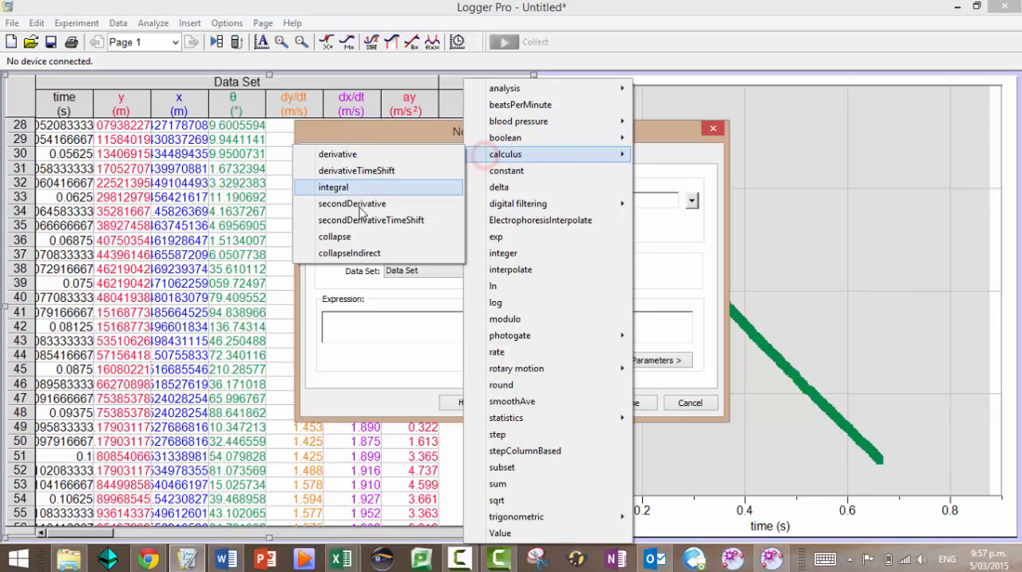
{"action": "left_click", "coordinate": [345, 203]}
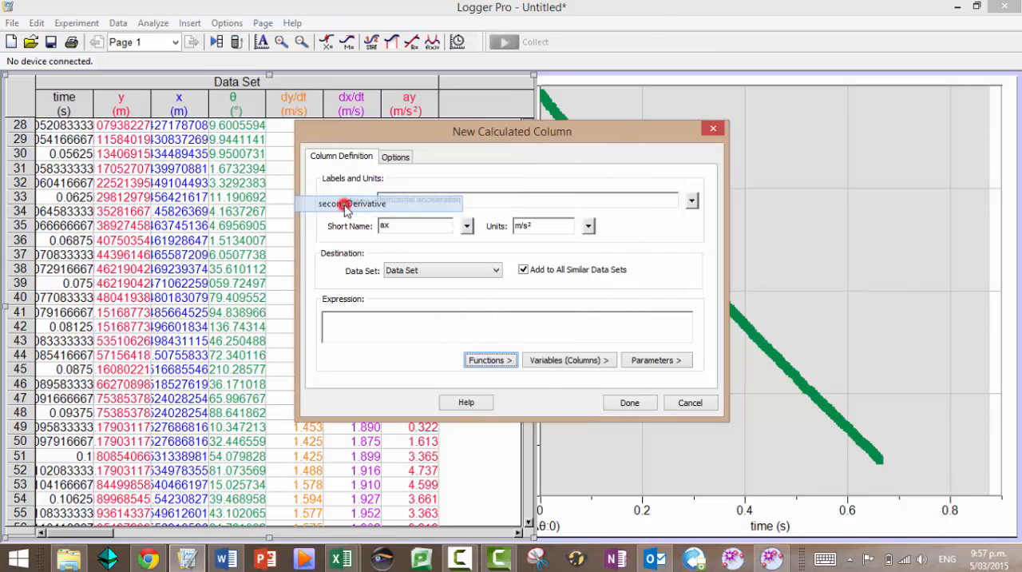
{"action": "left_click", "coordinate": [557, 361]}
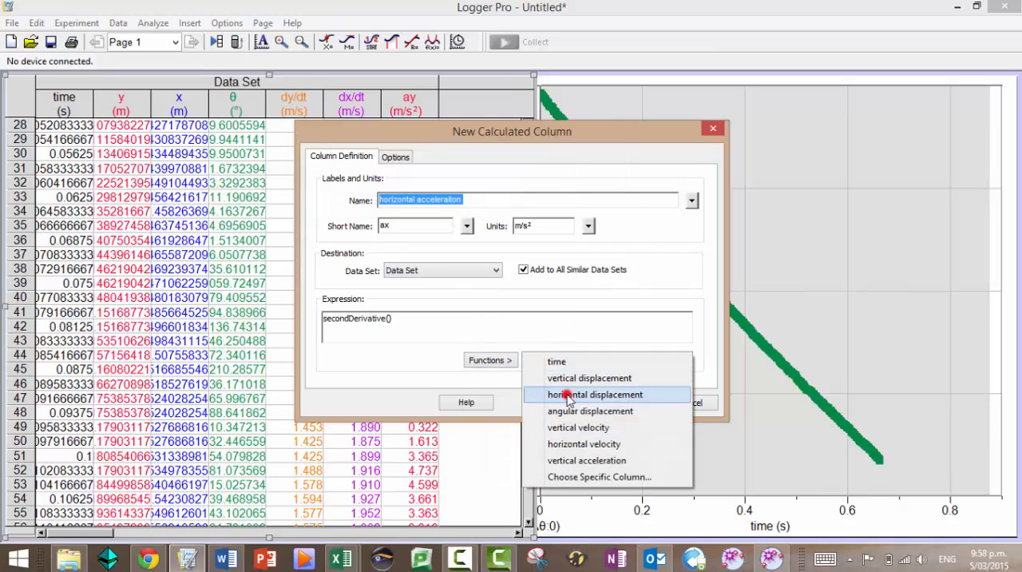
{"action": "left_click", "coordinate": [567, 395]}
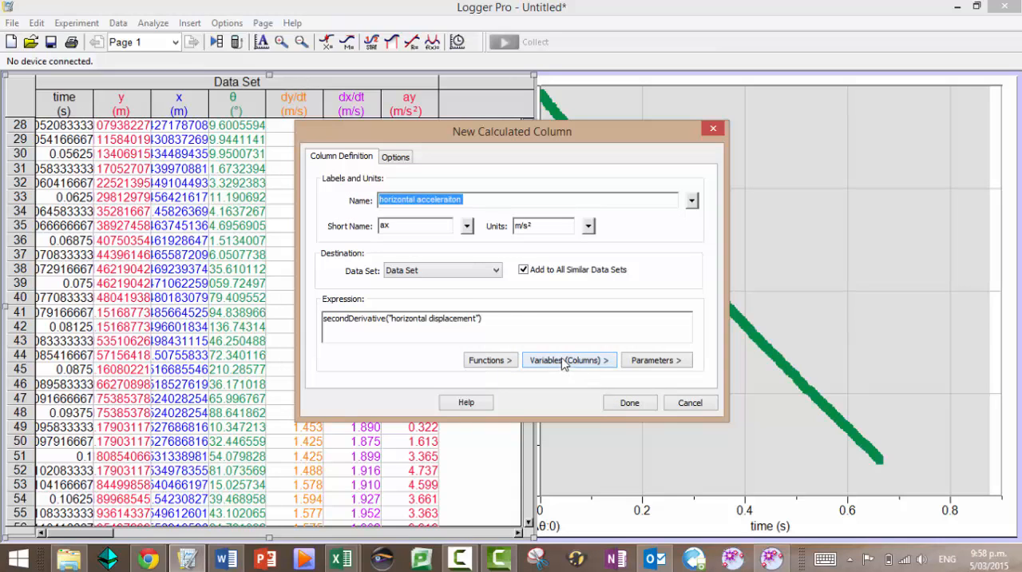
{"action": "left_click", "coordinate": [563, 361]}
{"action": "left_click", "coordinate": [558, 361]}
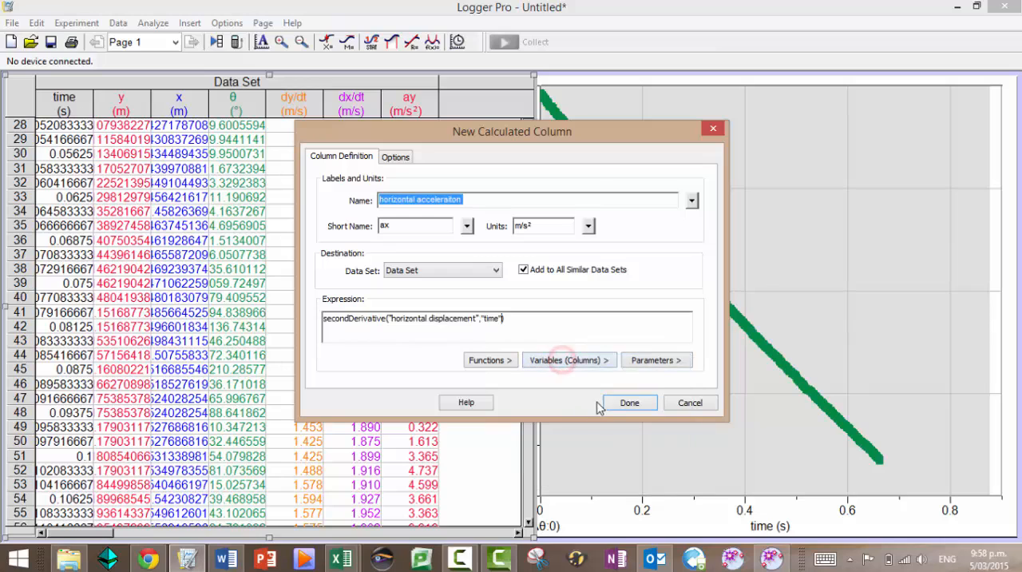
{"action": "left_click", "coordinate": [611, 404]}
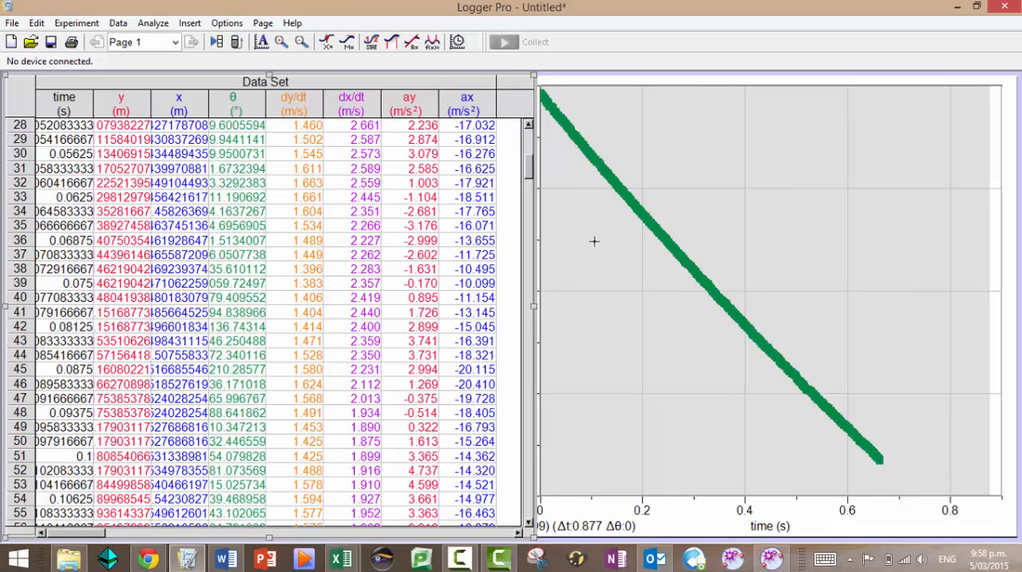
Narrow the data table and widen the graph to cover most of the page
{"action": "left_click_drag", "start_coordinate": [533, 309], "coordinate": [263, 312]}
{"action": "left_click", "coordinate": [482, 343]}
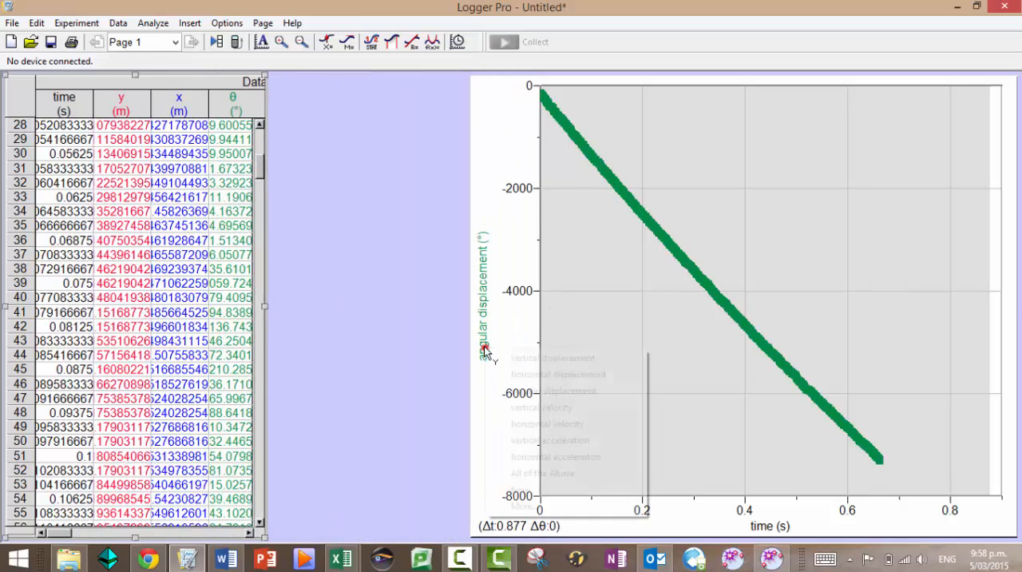
{"action": "left_click", "coordinate": [471, 306]}
{"action": "left_click_drag", "start_coordinate": [470, 306], "coordinate": [137, 319]}
Plot vertical velocity on the graph's y-axis against time and autoscale the graph
{"action": "left_click", "coordinate": [148, 315]}
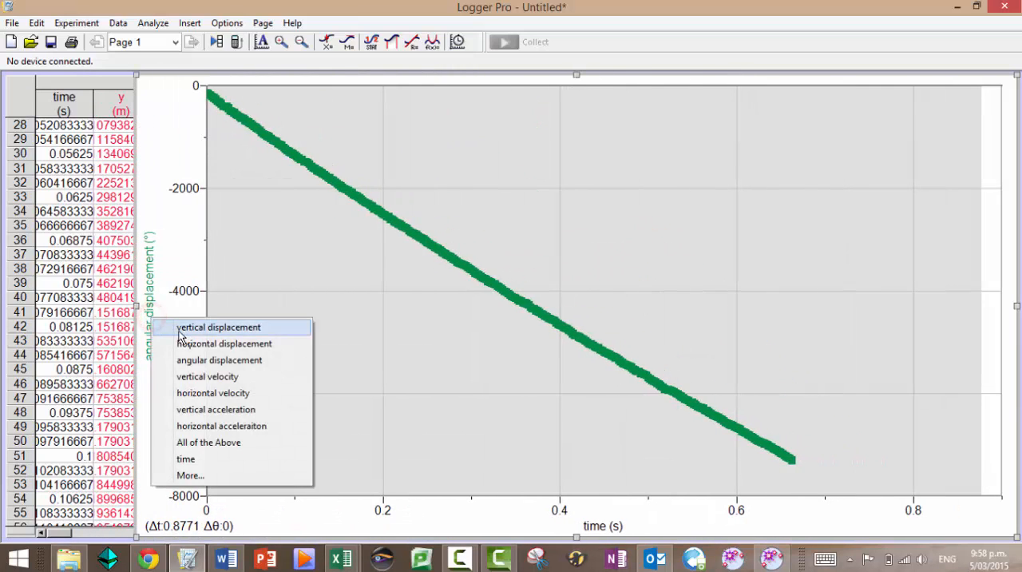
{"action": "left_click", "coordinate": [206, 380]}
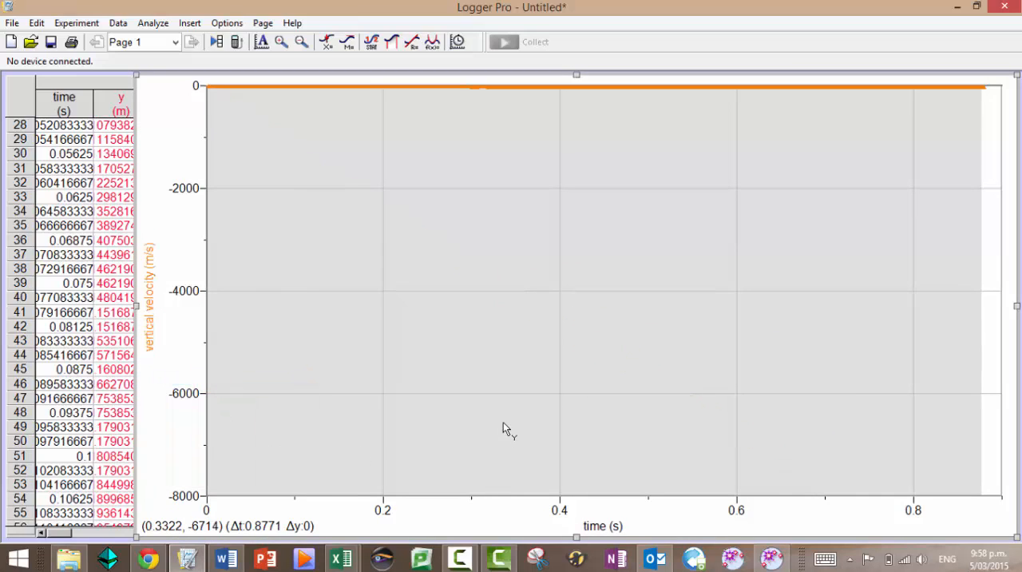
{"action": "left_click", "coordinate": [261, 42]}
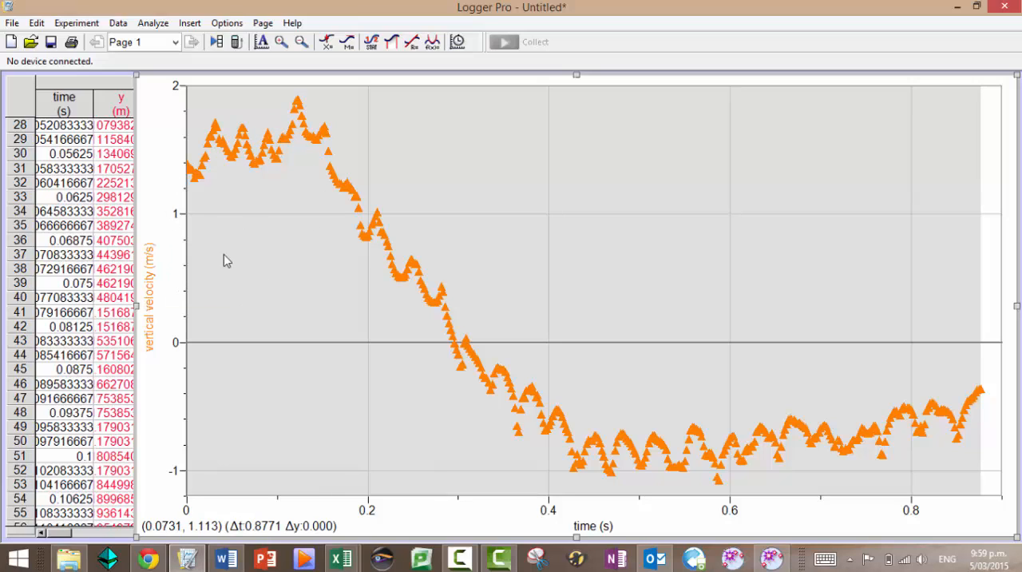
Switch the graph's y-axis to horizontal velocity and clear the highlighted data range by selecting a point in the plot
{"action": "left_click", "coordinate": [157, 310]}
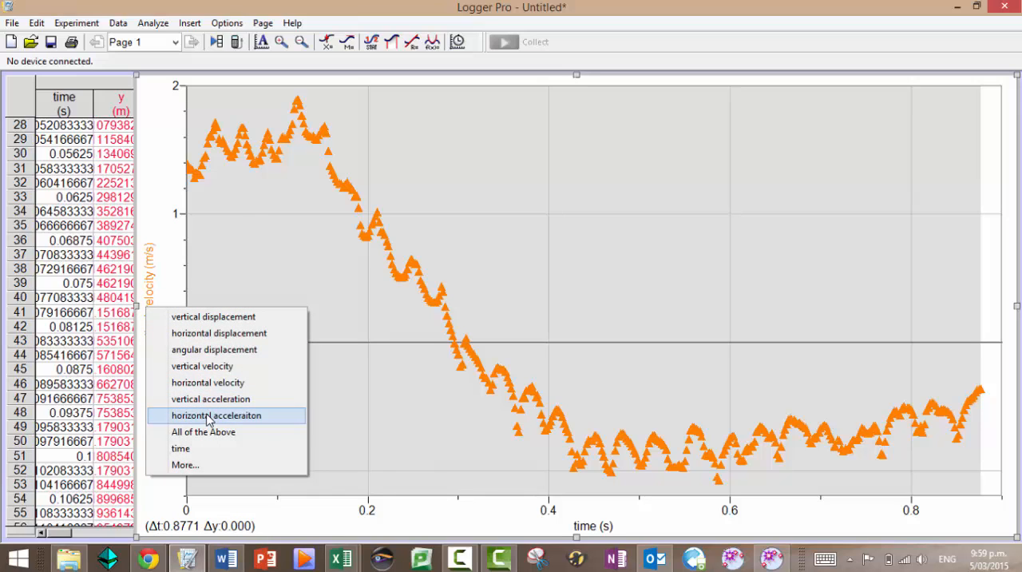
{"action": "left_click", "coordinate": [208, 383]}
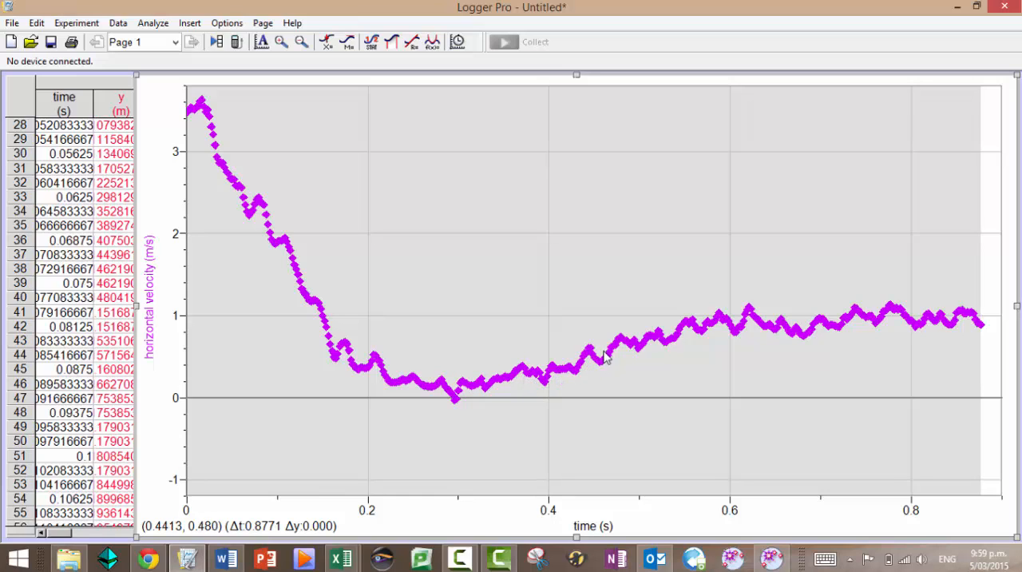
{"action": "left_click_drag", "start_coordinate": [606, 350], "coordinate": [615, 345]}
{"action": "left_click", "coordinate": [671, 289]}
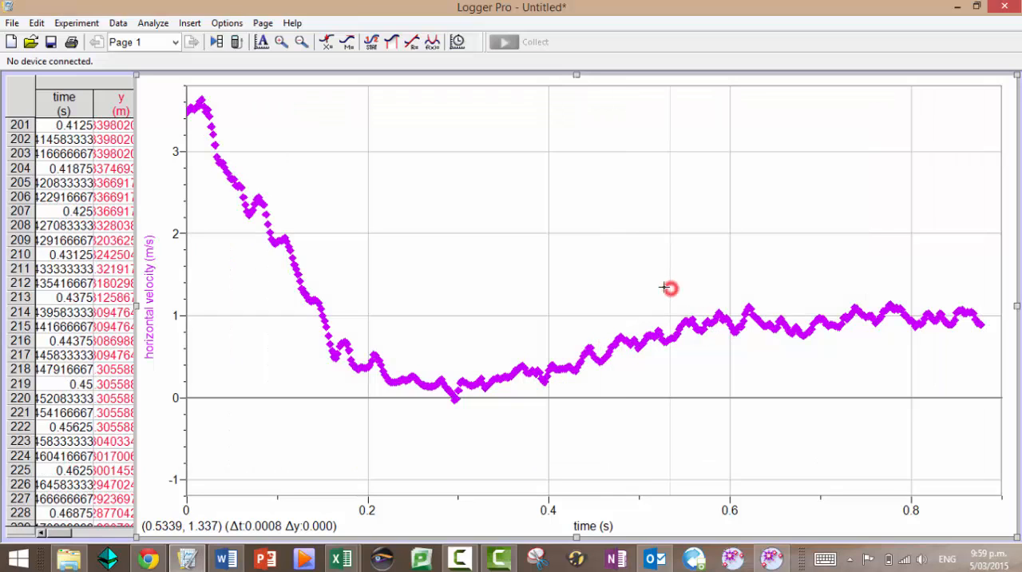
Plot vertical acceleration on the y-axis and stretch the axis range to extend below -20 and above 30 m/s²
{"action": "left_click", "coordinate": [151, 302]}
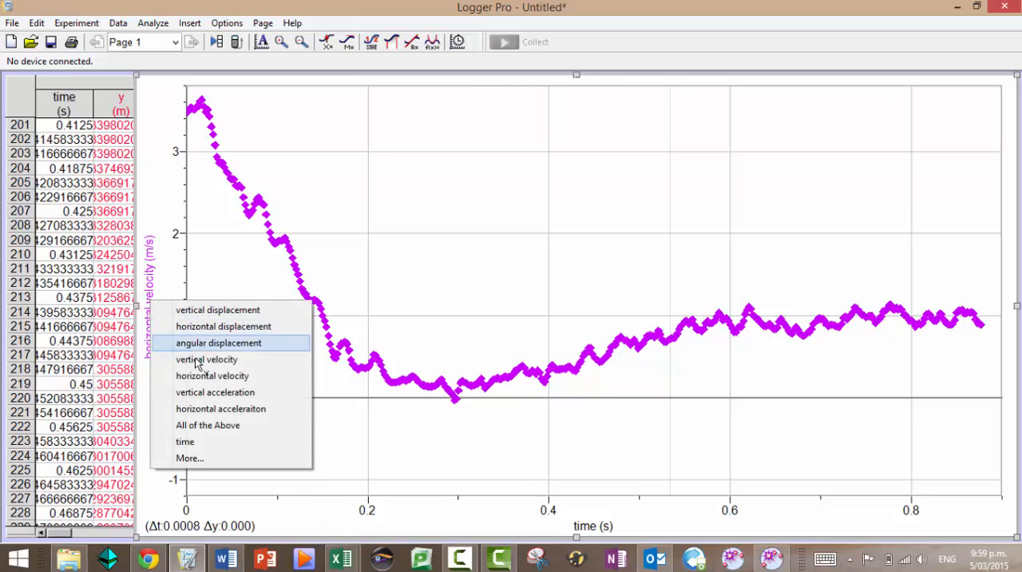
{"action": "left_click", "coordinate": [204, 392]}
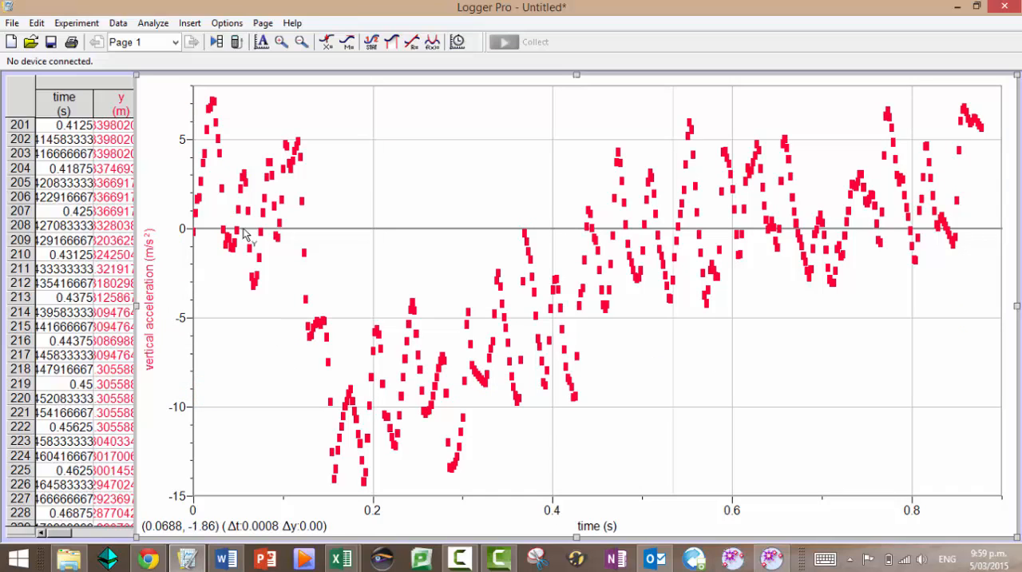
{"action": "left_click", "coordinate": [163, 461]}
{"action": "left_click", "coordinate": [193, 473]}
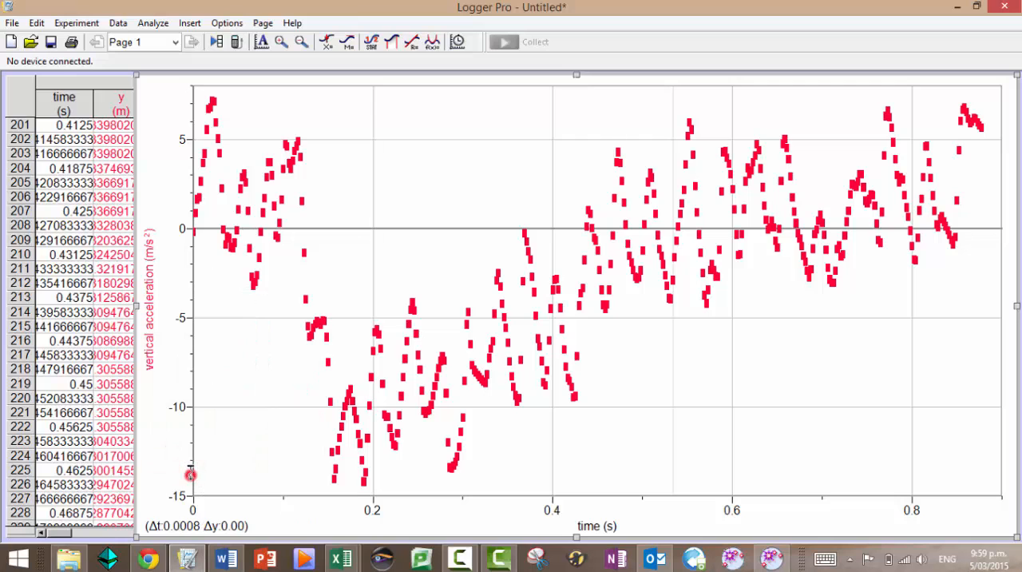
{"action": "left_click_drag", "start_coordinate": [191, 474], "coordinate": [200, 369]}
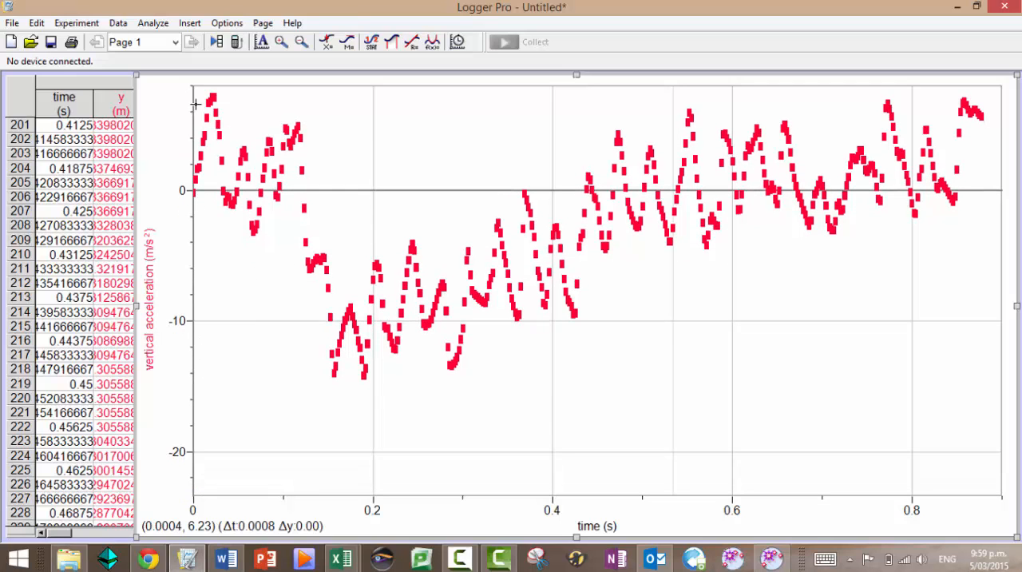
{"action": "left_click_drag", "start_coordinate": [195, 104], "coordinate": [202, 287]}
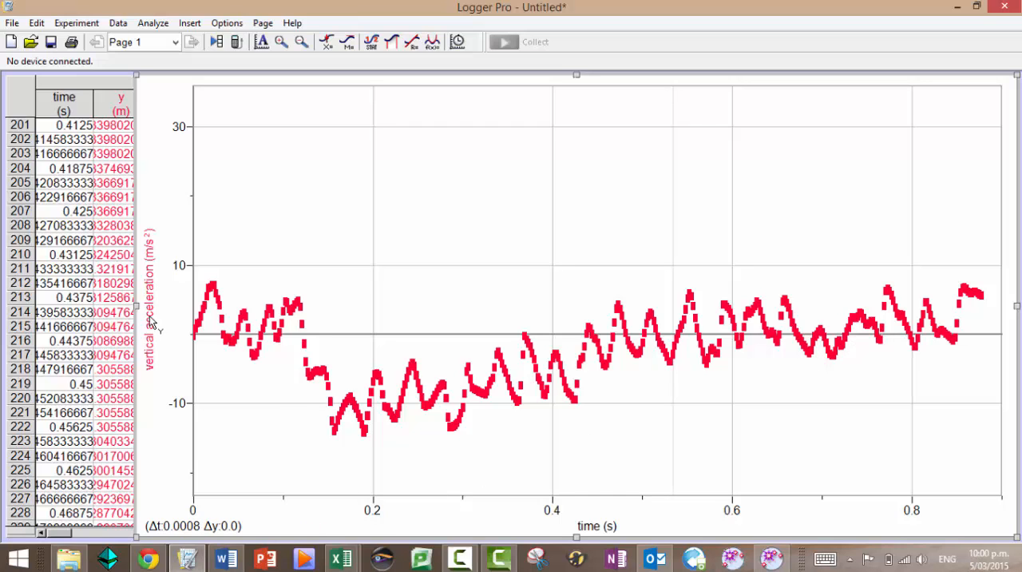
Narrow the graph and widen the data table until all of its columns show
{"action": "left_click_drag", "start_coordinate": [138, 306], "coordinate": [479, 323]}
{"action": "left_click", "coordinate": [197, 319]}
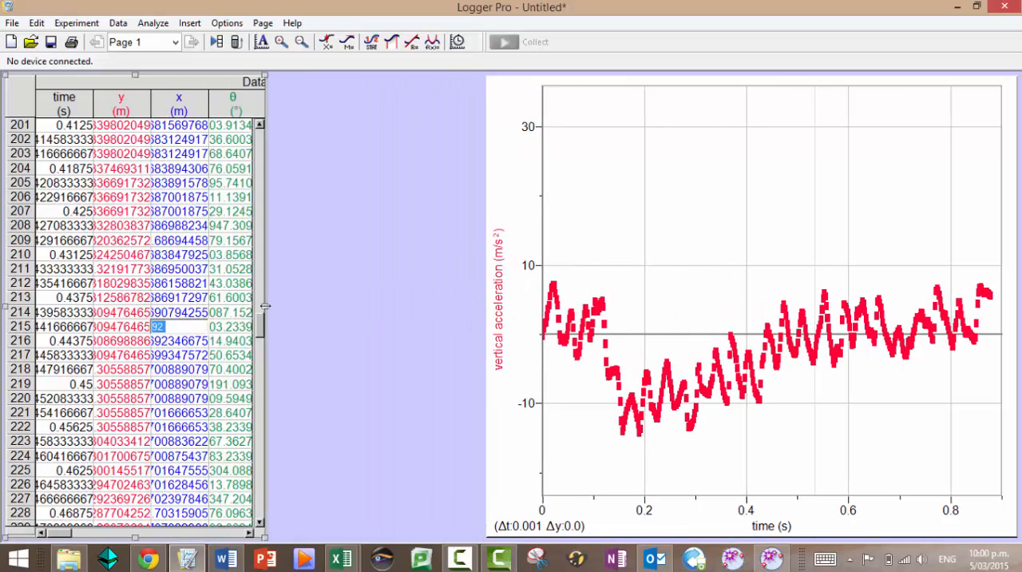
{"action": "left_click_drag", "start_coordinate": [266, 306], "coordinate": [671, 313]}
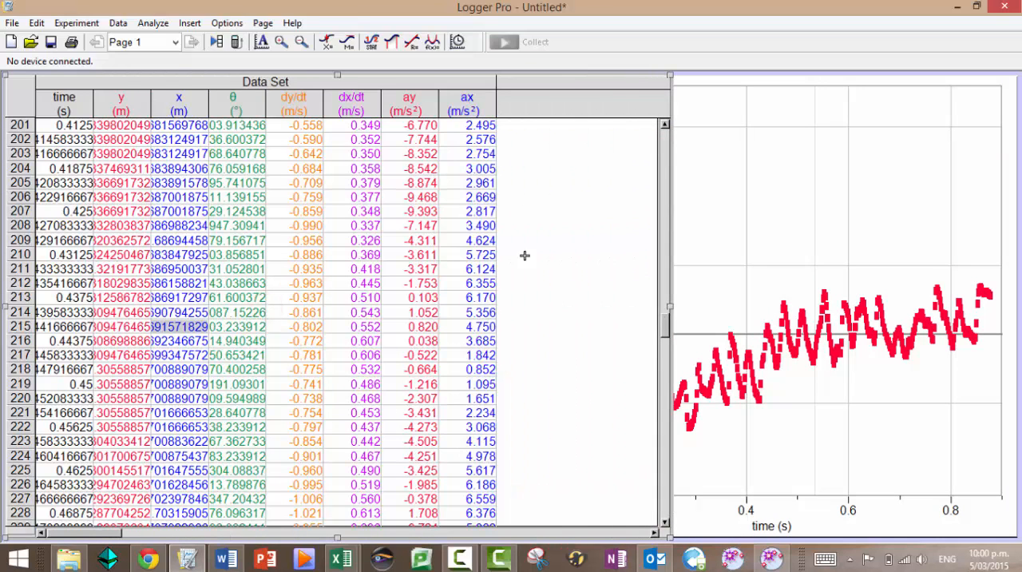
Start a new calculated column named angular velocity, with short name ω and units °/s
{"action": "left_click", "coordinate": [118, 22]}
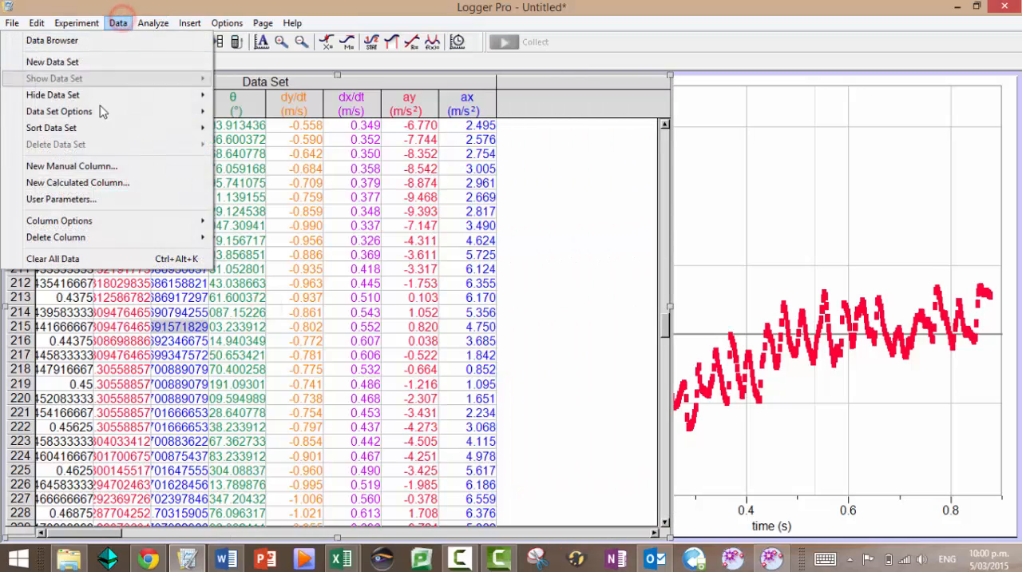
{"action": "left_click", "coordinate": [104, 182]}
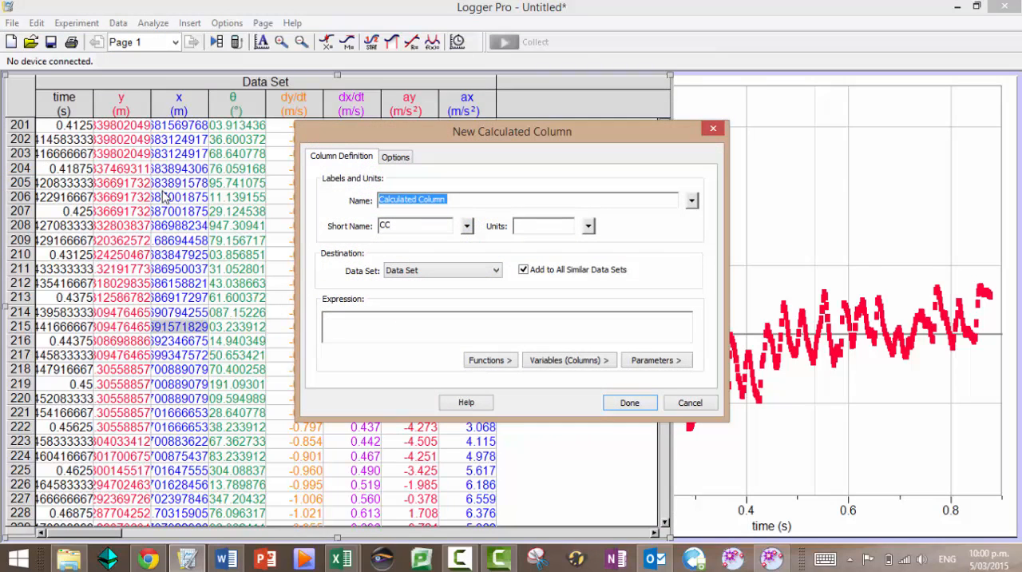
{"action": "type", "text": "angular velocity"}
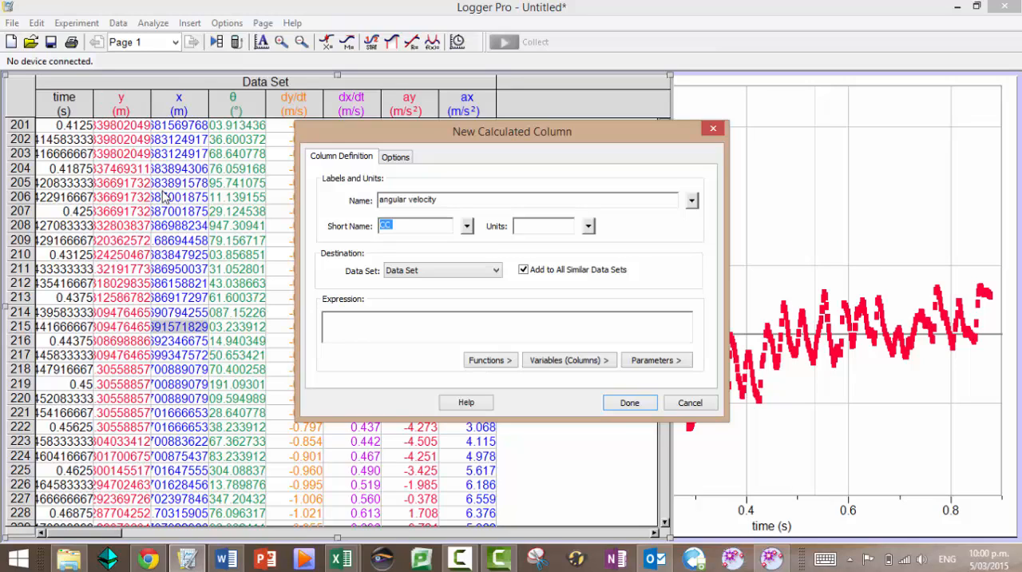
{"action": "left_click", "coordinate": [465, 227]}
{"action": "mouse_move", "coordinate": [529, 246]}
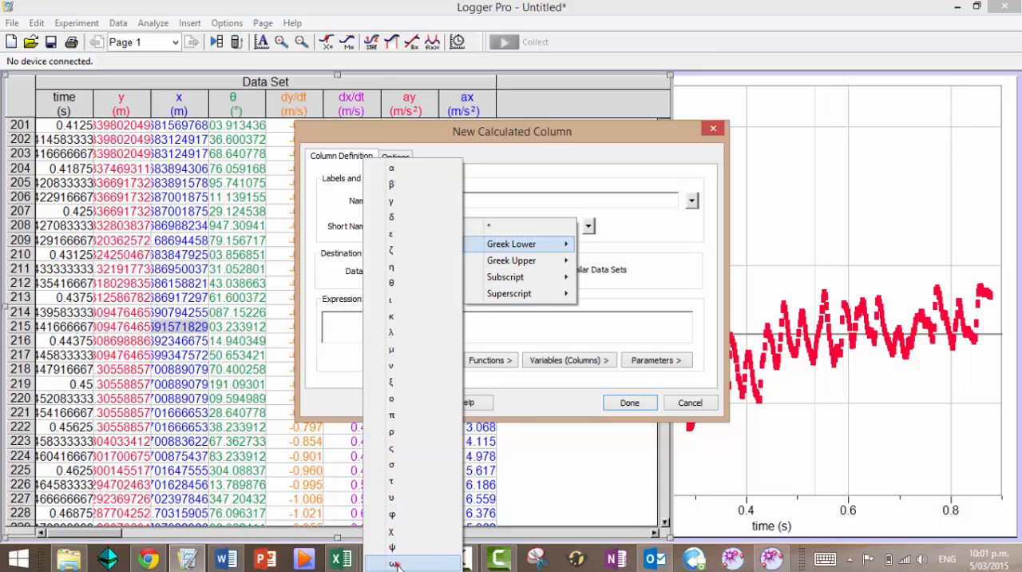
{"action": "left_click", "coordinate": [397, 565]}
{"action": "left_click", "coordinate": [528, 225]}
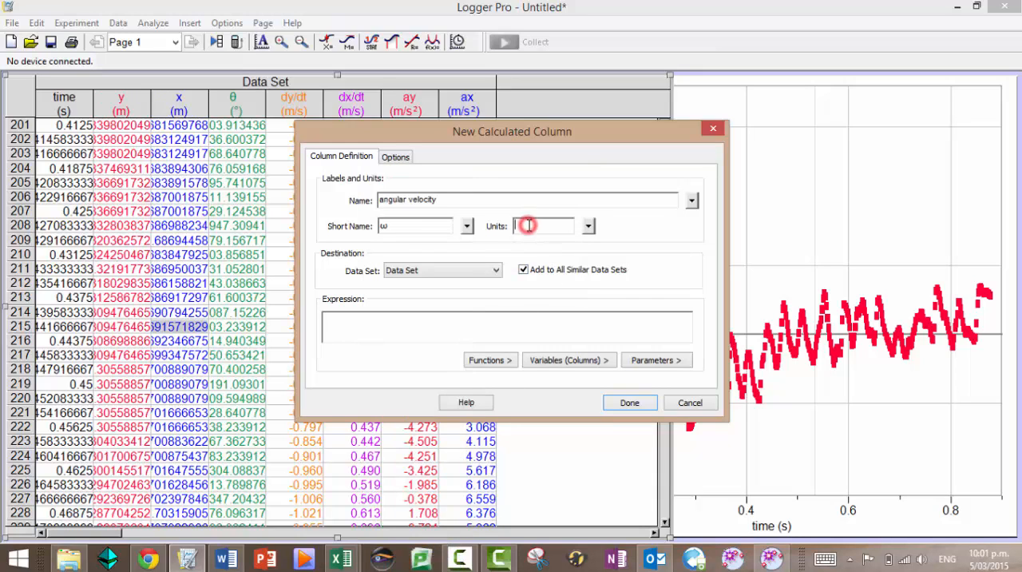
{"action": "left_click", "coordinate": [588, 226]}
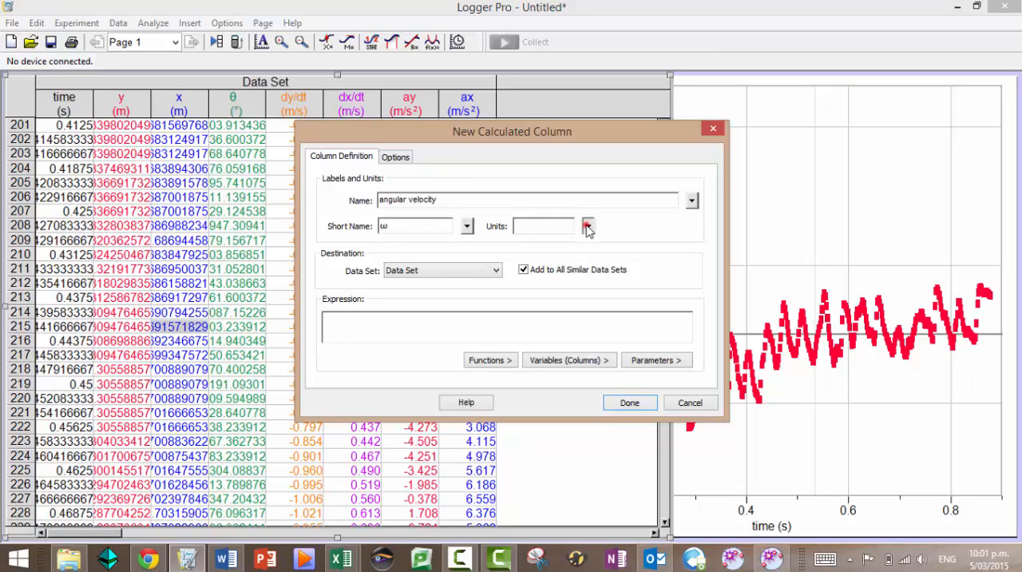
{"action": "left_click", "coordinate": [611, 229]}
Define the angular velocity column as derivative("angular displacement","time") and add it to the data set
{"action": "left_click", "coordinate": [544, 323]}
{"action": "left_click", "coordinate": [497, 360]}
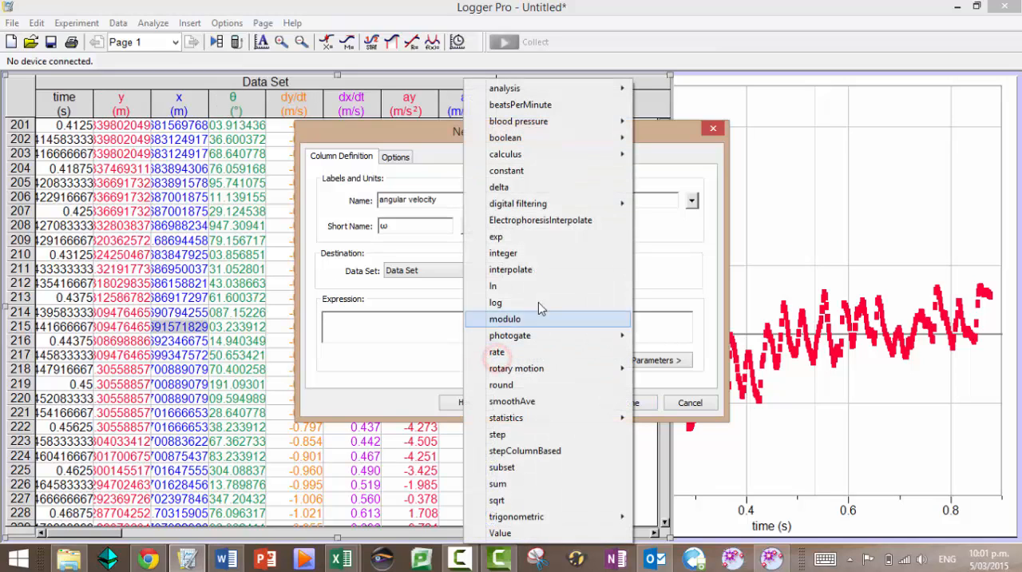
{"action": "mouse_move", "coordinate": [511, 154]}
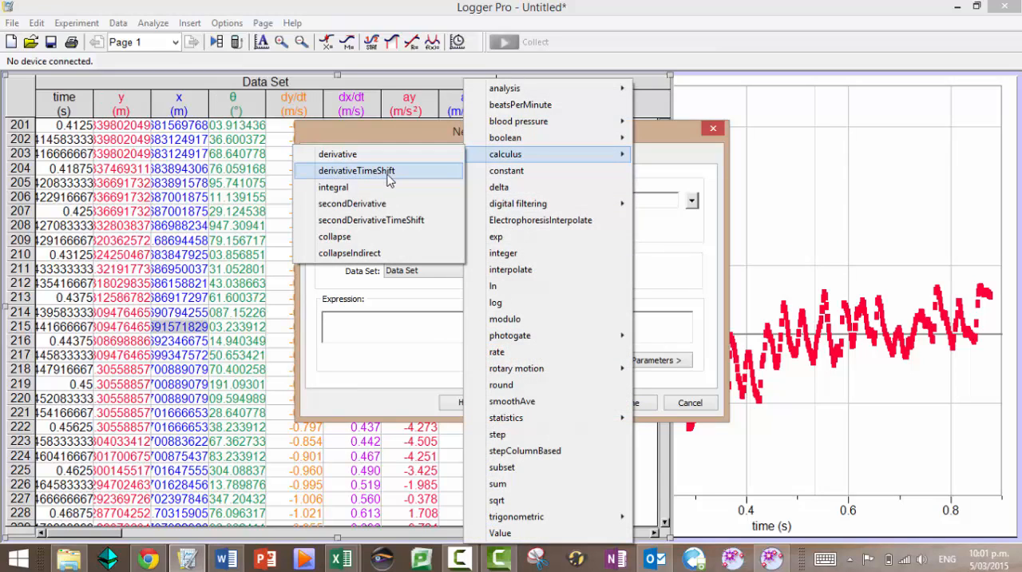
{"action": "left_click", "coordinate": [369, 154]}
{"action": "left_click", "coordinate": [558, 360]}
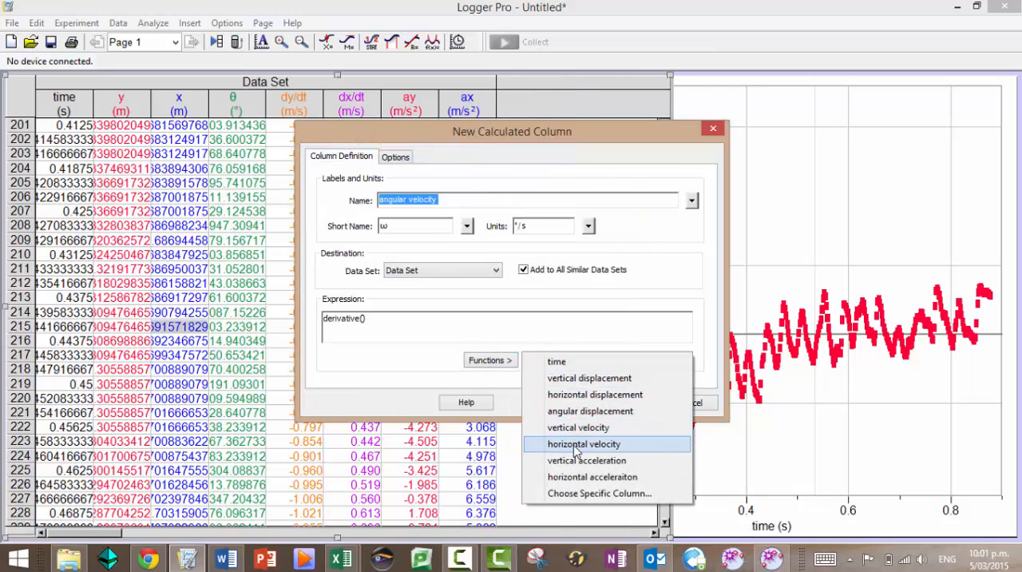
{"action": "left_click", "coordinate": [596, 413]}
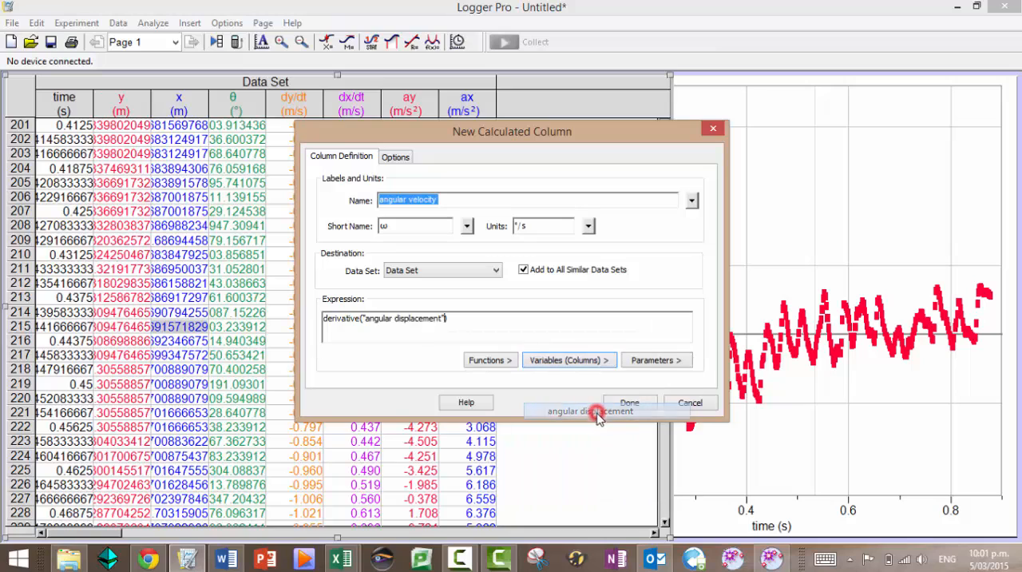
{"action": "type", "text": ","}
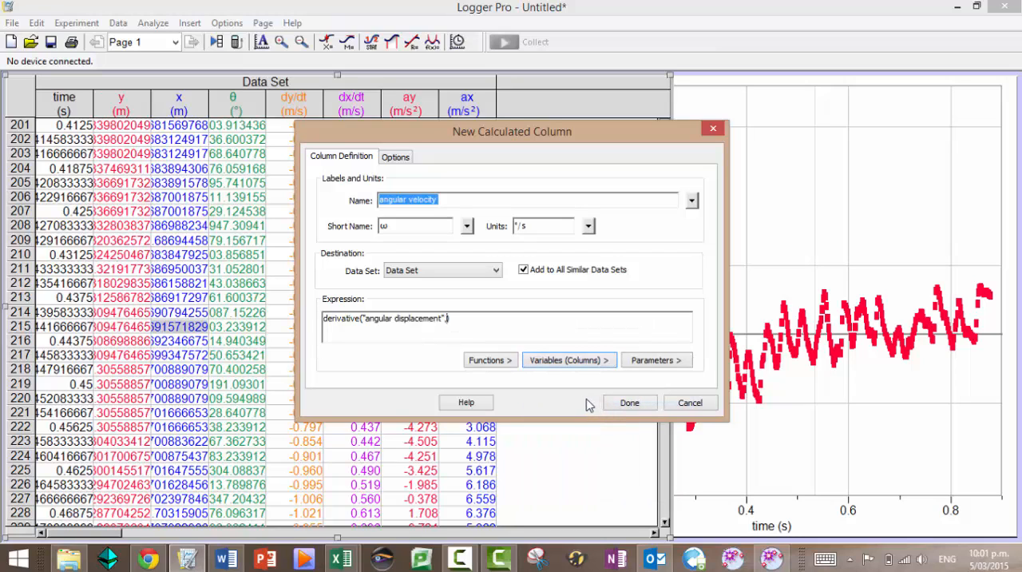
{"action": "left_click", "coordinate": [562, 360]}
{"action": "left_click", "coordinate": [561, 362]}
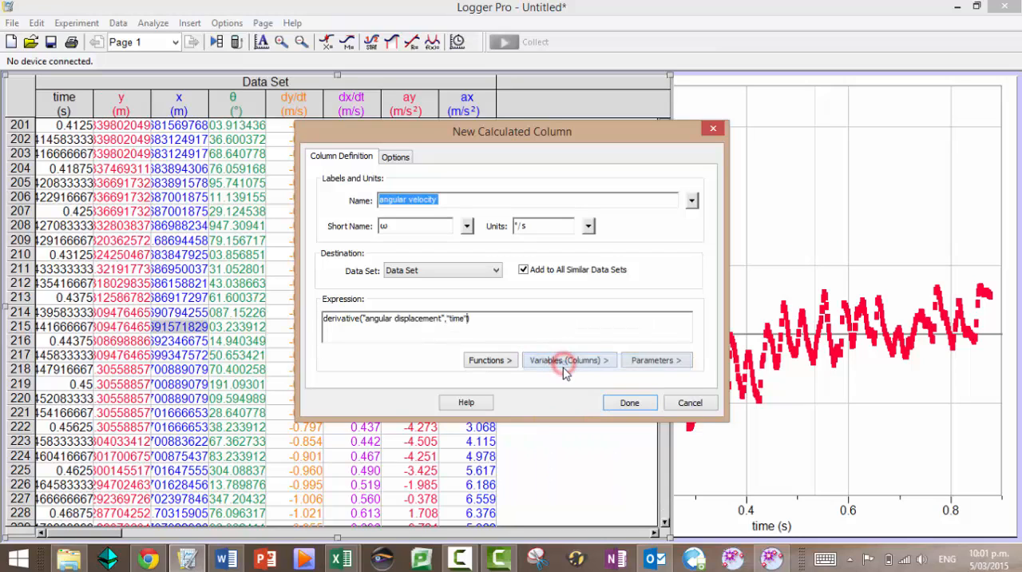
{"action": "left_click", "coordinate": [626, 402]}
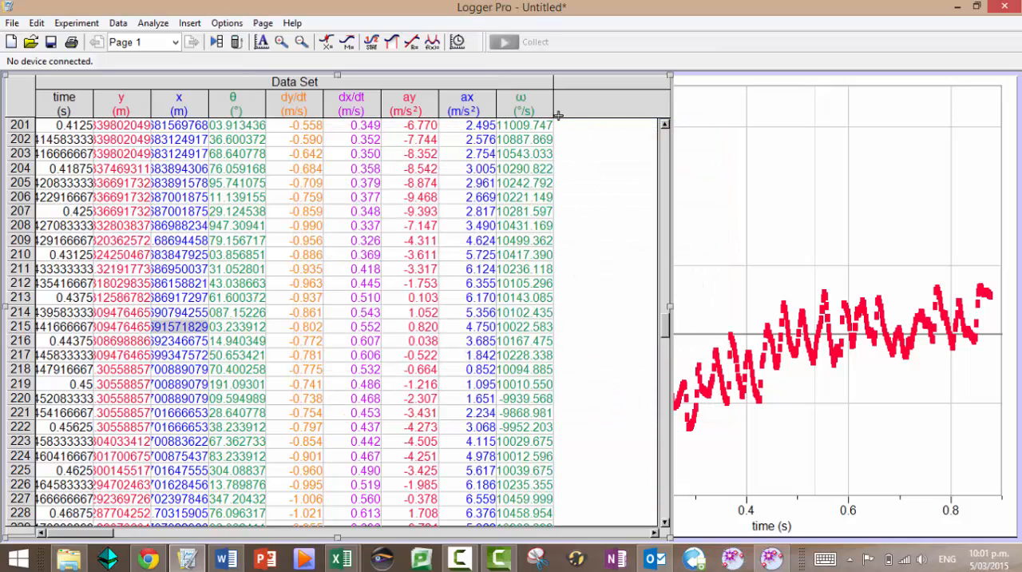
Plot angular velocity on the graph's y-axis and set the axis minimum to -30000 °/s
{"action": "left_click", "coordinate": [709, 208]}
{"action": "left_click", "coordinate": [498, 302]}
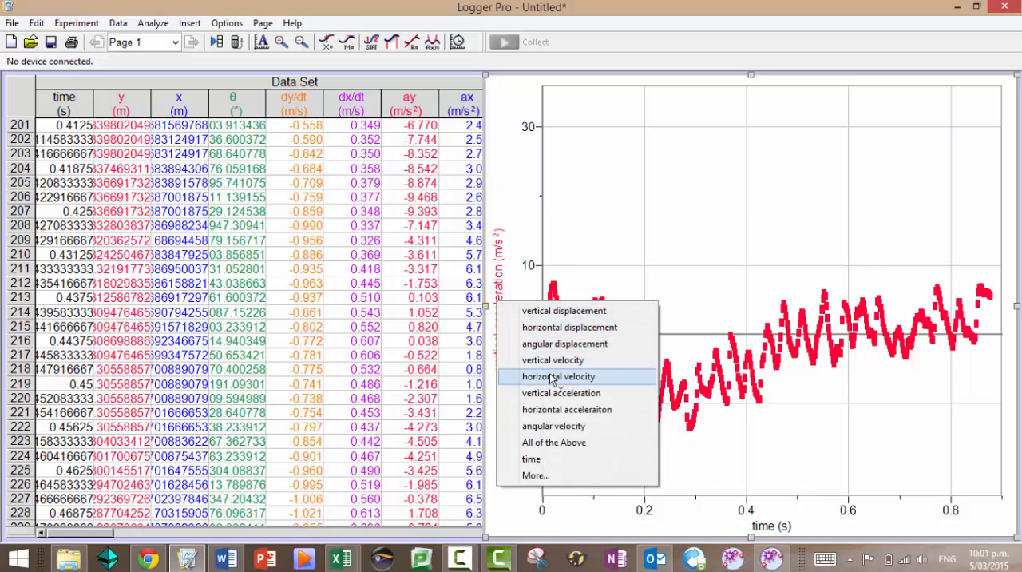
{"action": "left_click", "coordinate": [555, 426]}
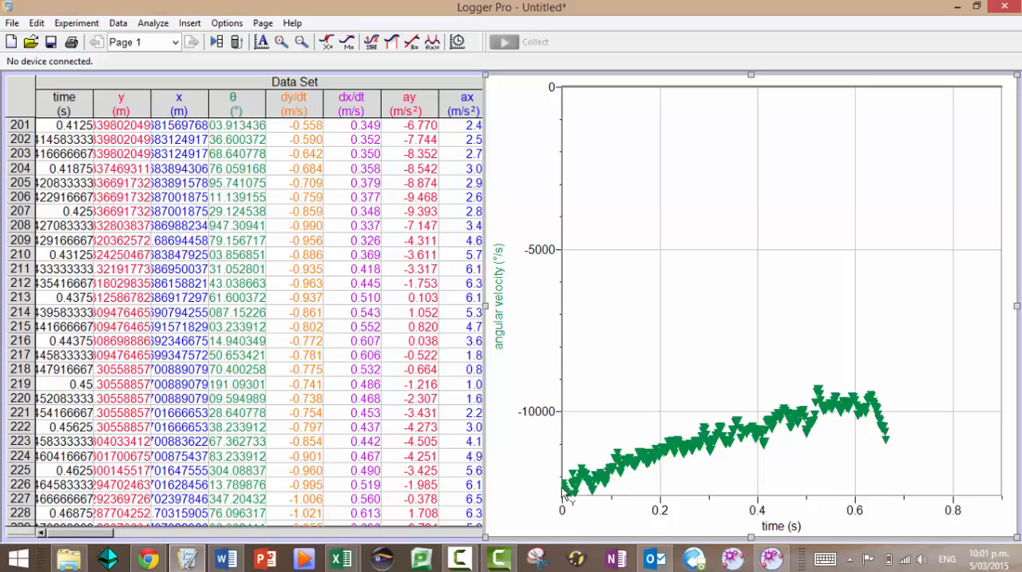
{"action": "left_click", "coordinate": [533, 413]}
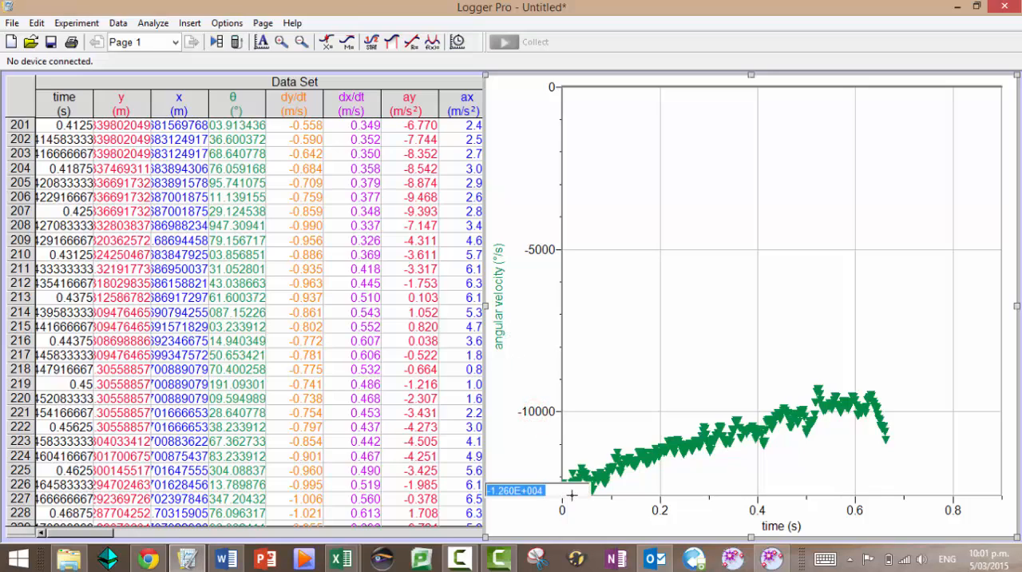
{"action": "type", "text": "-30000"}
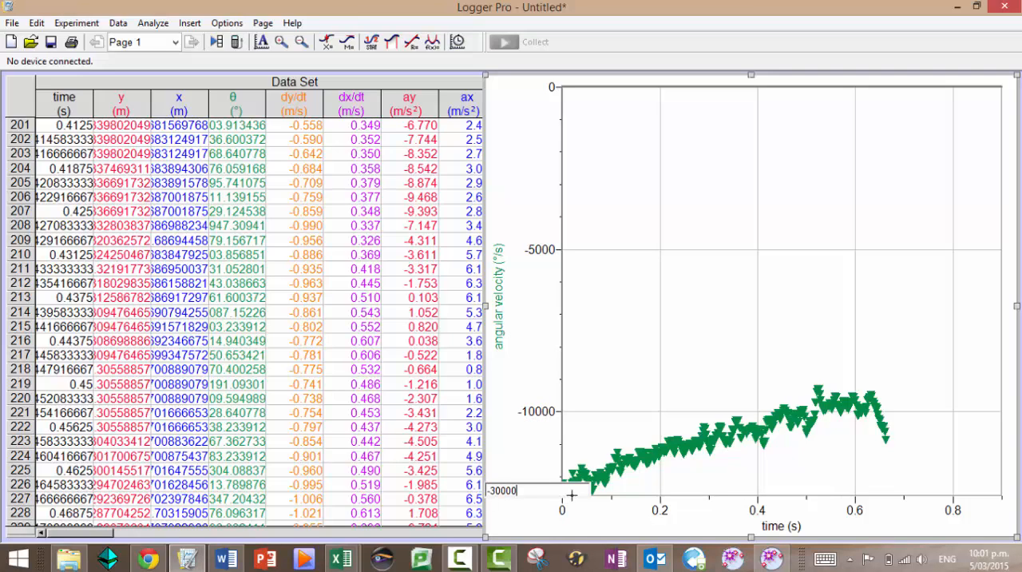
{"action": "key", "text": "Return"}
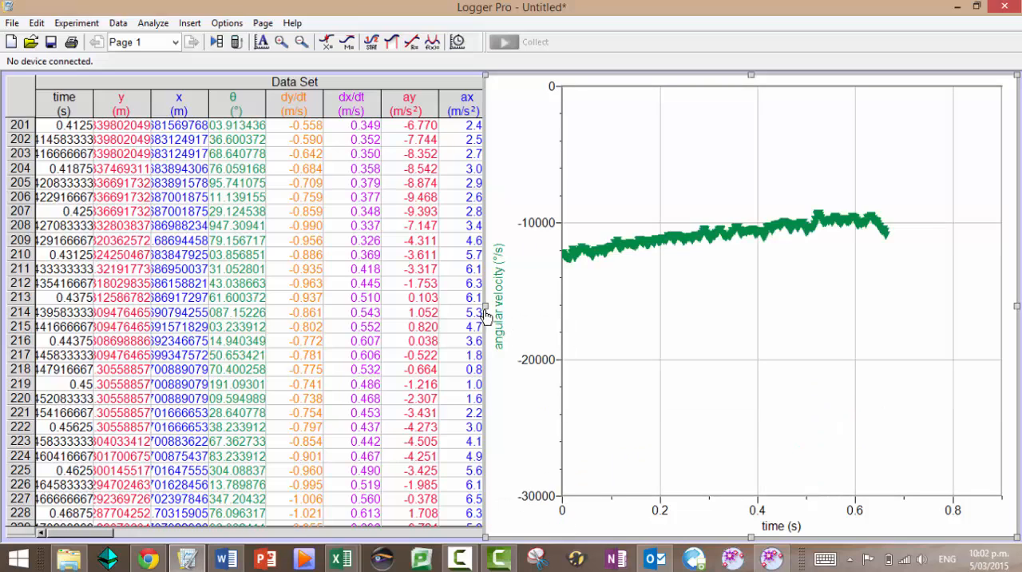
Widen the graph, apply a linear fit to the angular velocity data from 0 to about 0.63 s, and place its results box above the curve
{"action": "left_click_drag", "start_coordinate": [485, 313], "coordinate": [108, 298]}
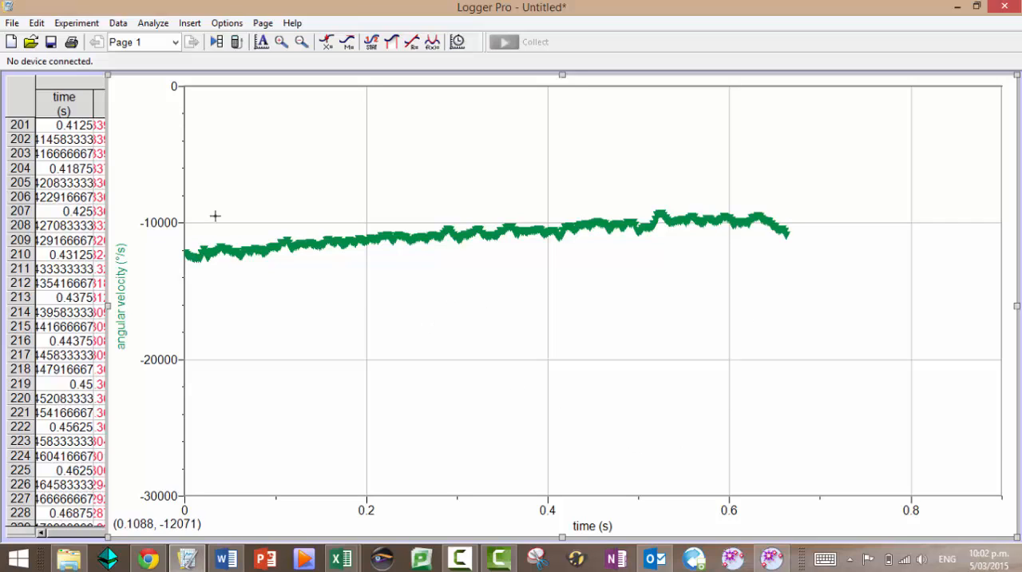
{"action": "left_click_drag", "start_coordinate": [185, 216], "coordinate": [456, 264]}
{"action": "left_click_drag", "start_coordinate": [613, 253], "coordinate": [641, 261]}
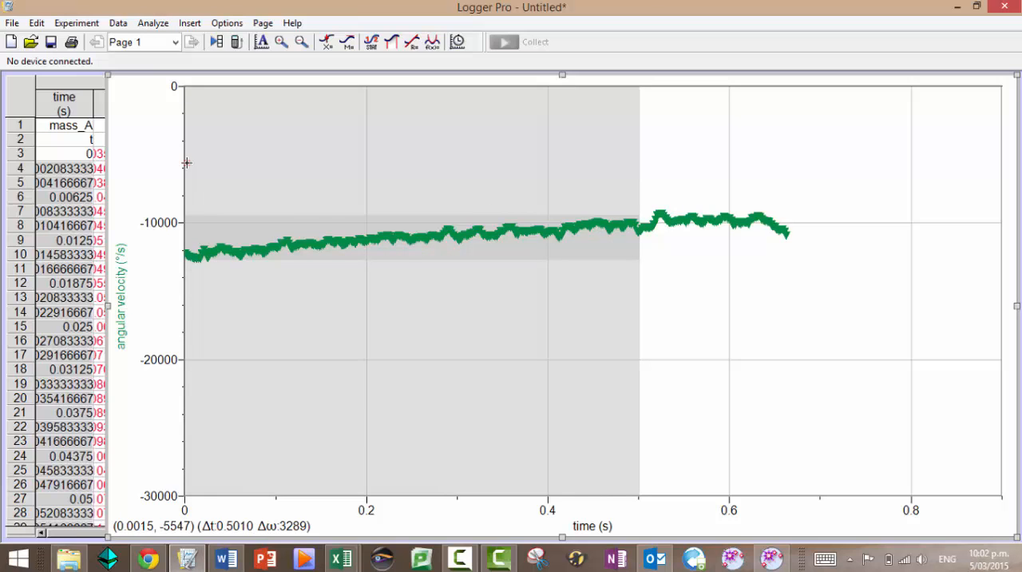
{"action": "left_click_drag", "start_coordinate": [187, 162], "coordinate": [759, 278]}
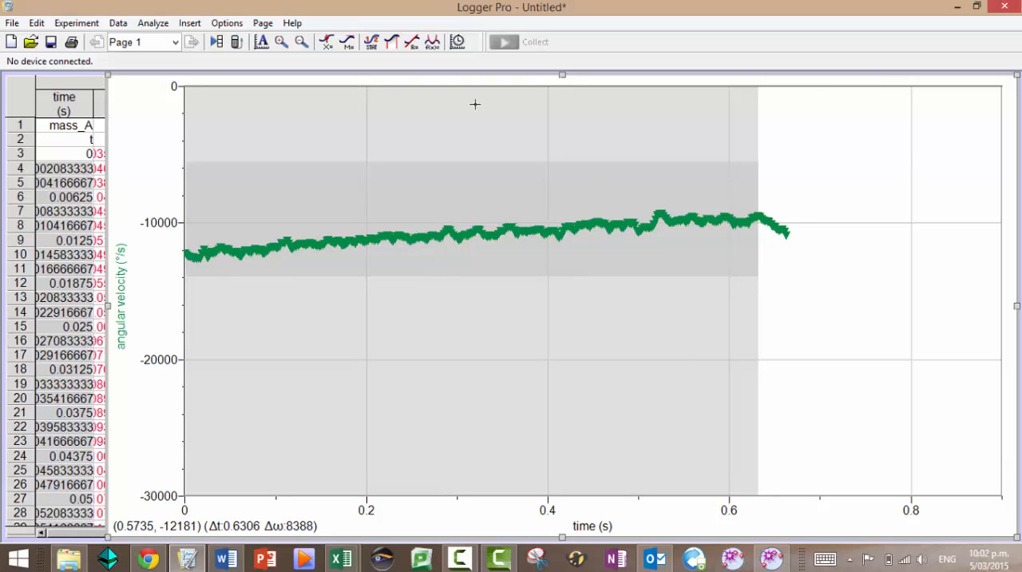
{"action": "left_click", "coordinate": [151, 24]}
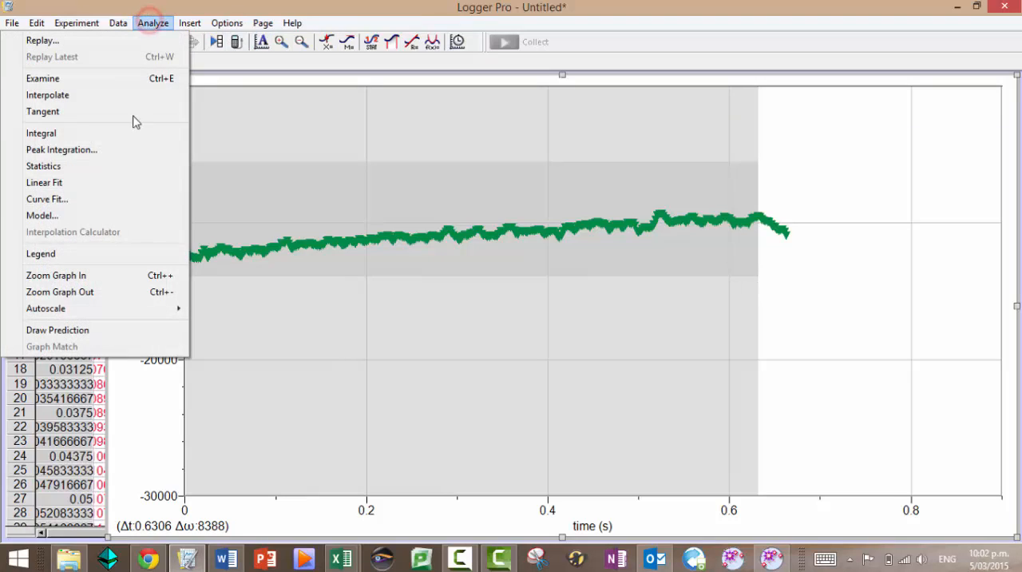
{"action": "left_click", "coordinate": [102, 183]}
{"action": "left_click", "coordinate": [511, 395]}
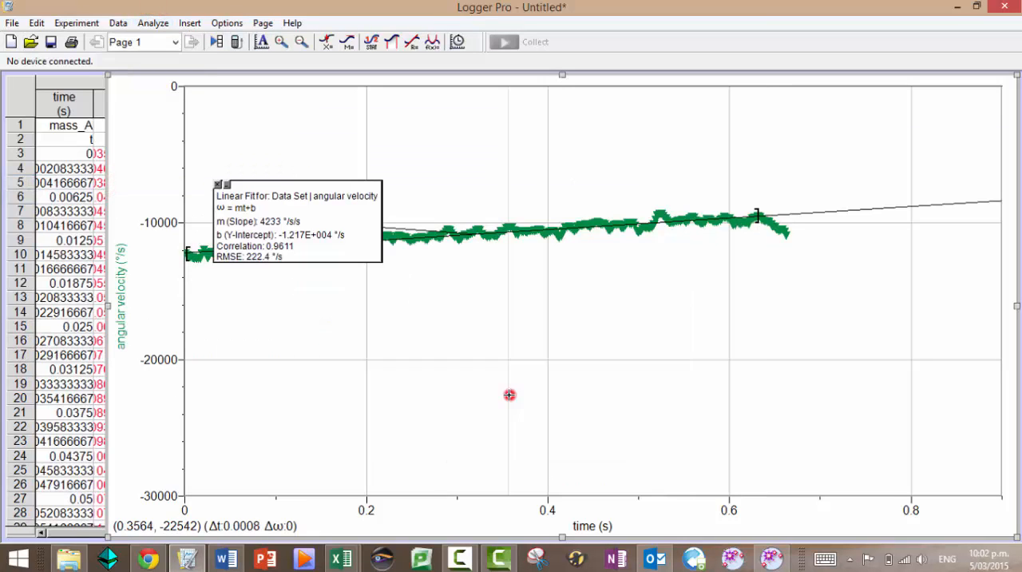
{"action": "left_click_drag", "start_coordinate": [297, 199], "coordinate": [309, 129]}
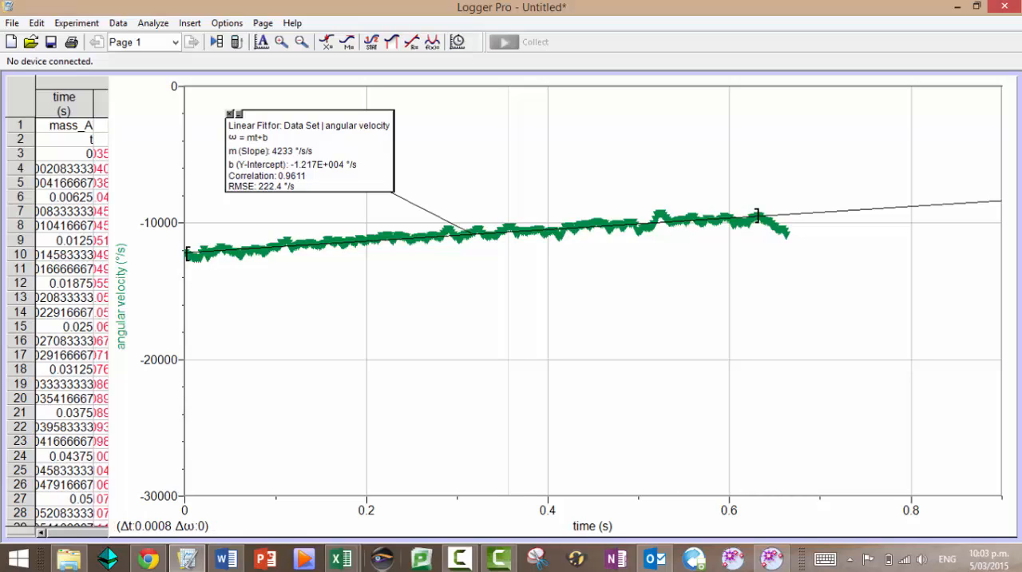
Bring the data table in front of the graph and widen it to leave empty space beyond the ω column
{"action": "left_click", "coordinate": [66, 326]}
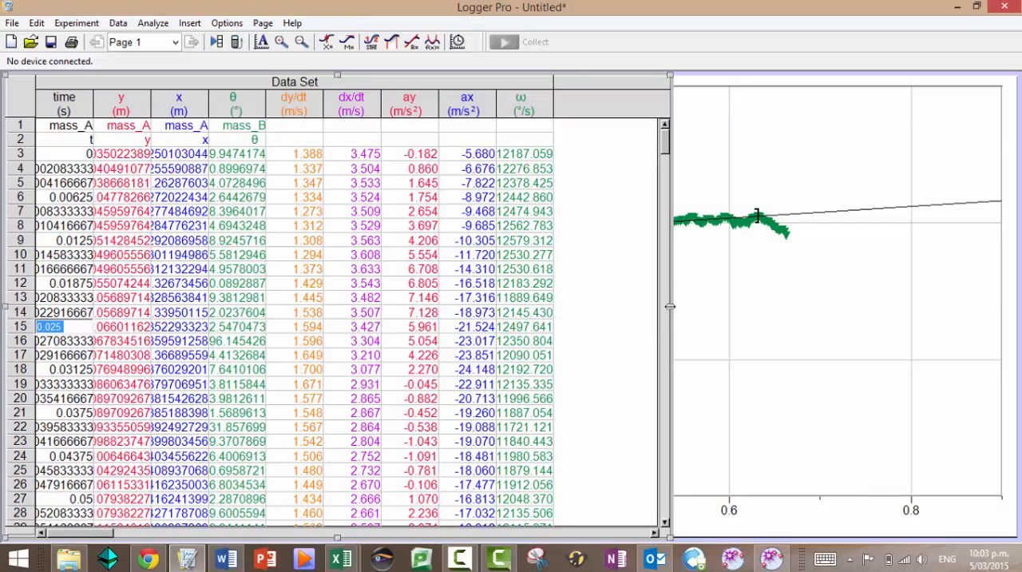
{"action": "left_click_drag", "start_coordinate": [669, 302], "coordinate": [814, 319]}
{"action": "left_click", "coordinate": [591, 102]}
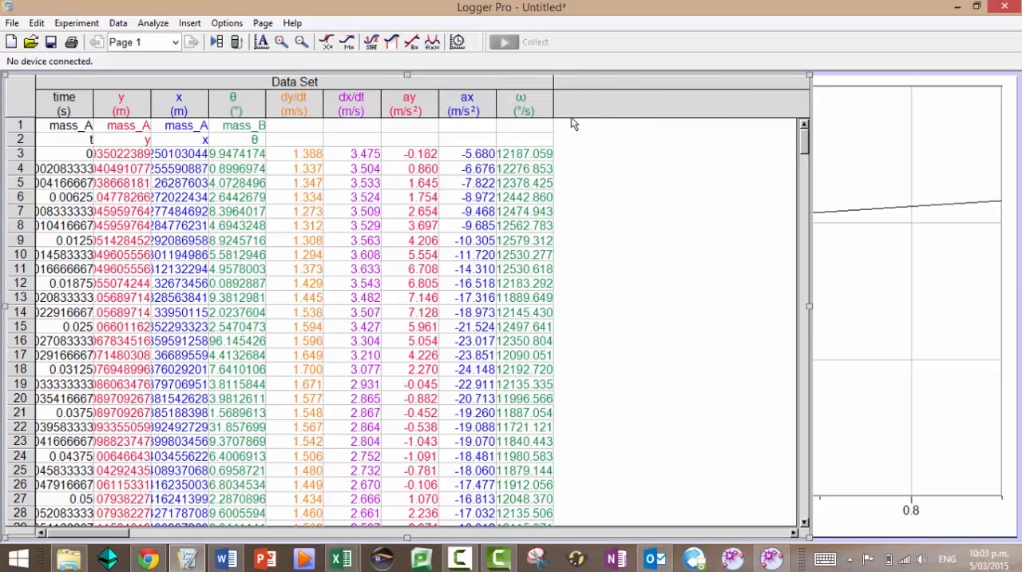
Start a new calculated column named angular velocity rps, with short name ωrps and units rps
{"action": "left_click", "coordinate": [149, 23]}
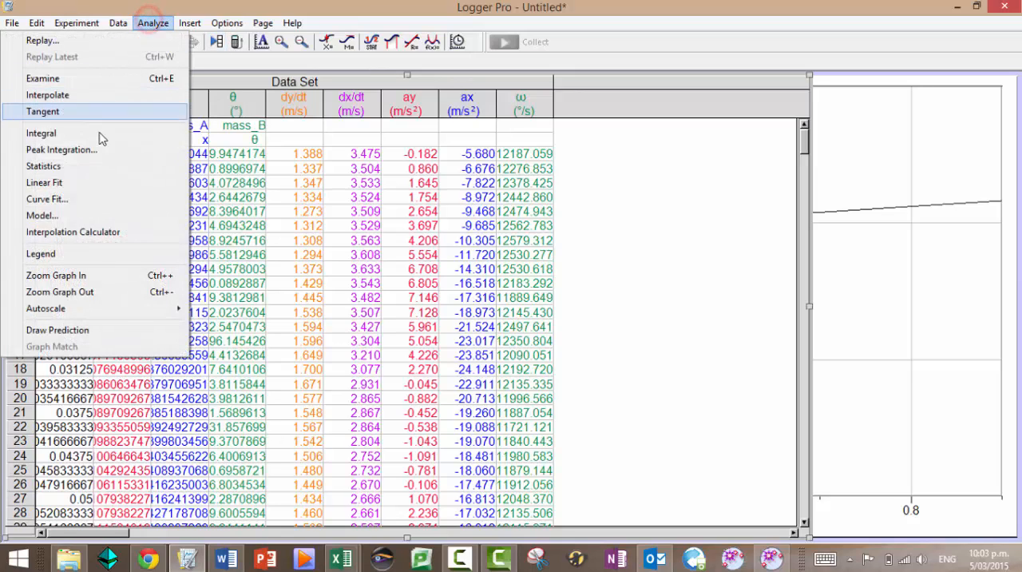
{"action": "mouse_move", "coordinate": [118, 24]}
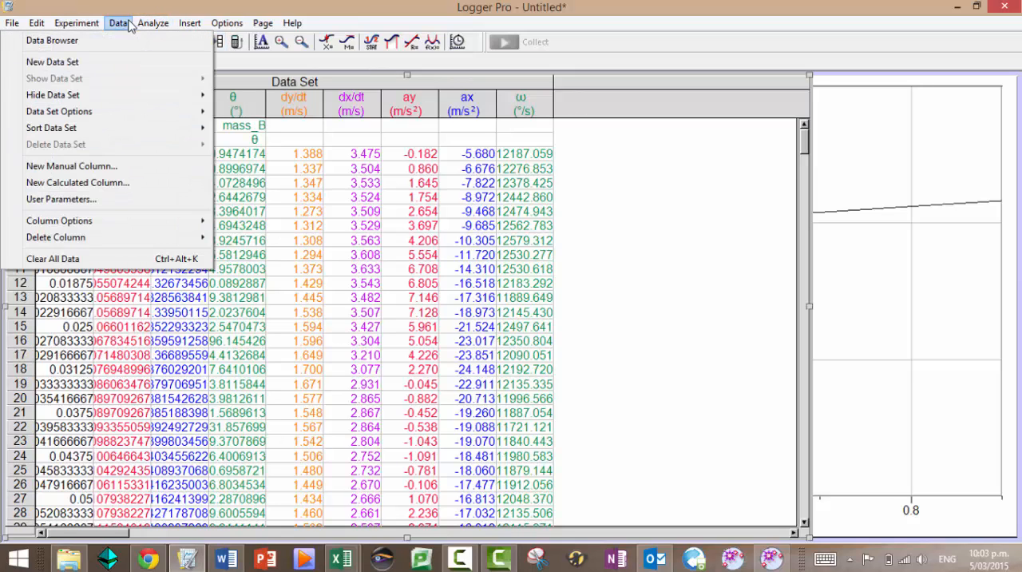
{"action": "left_click", "coordinate": [108, 184]}
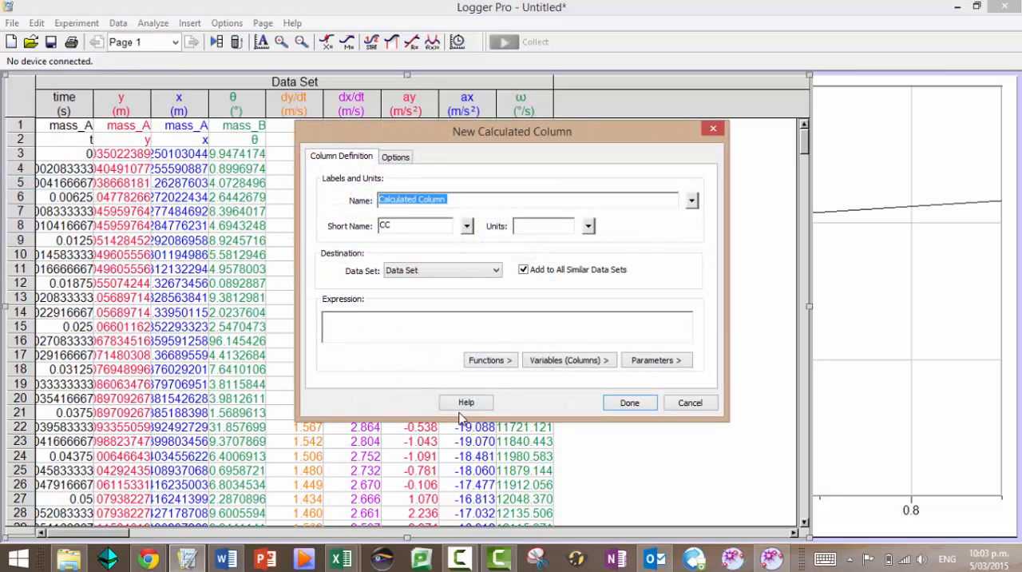
{"action": "type", "text": "angular velocity rps"}
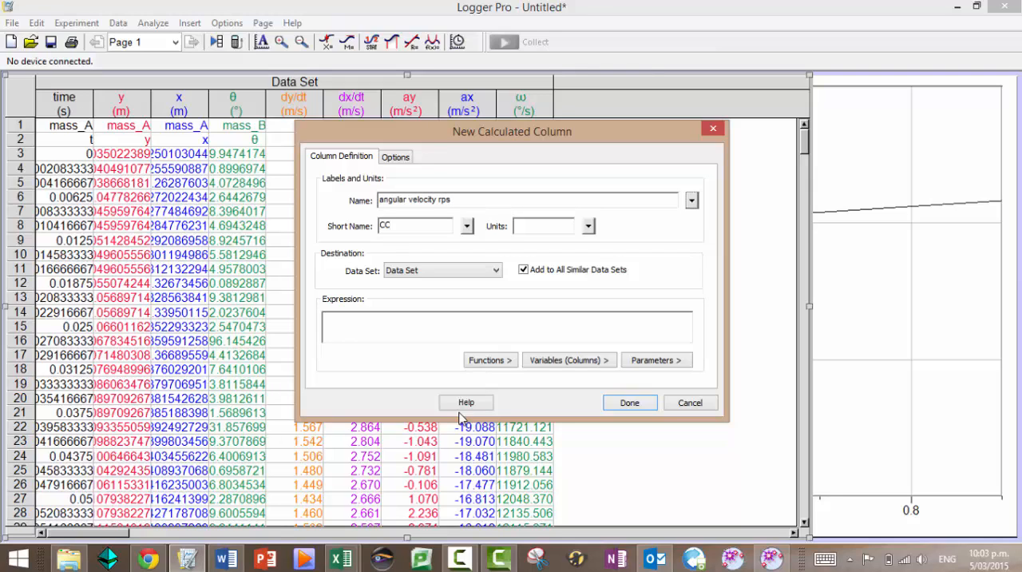
{"action": "key", "text": "Tab"}
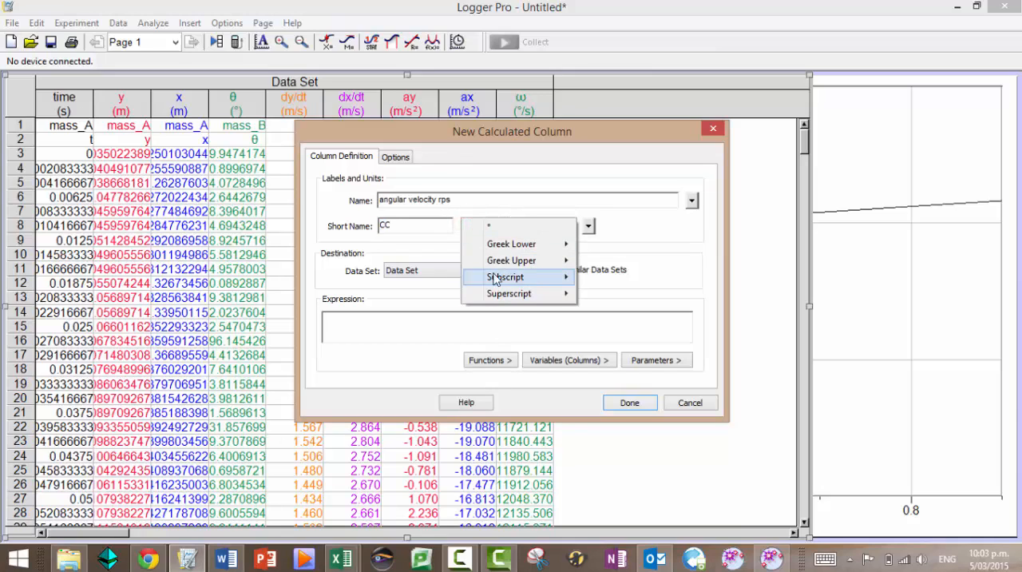
{"action": "mouse_move", "coordinate": [503, 246]}
{"action": "left_click", "coordinate": [392, 564]}
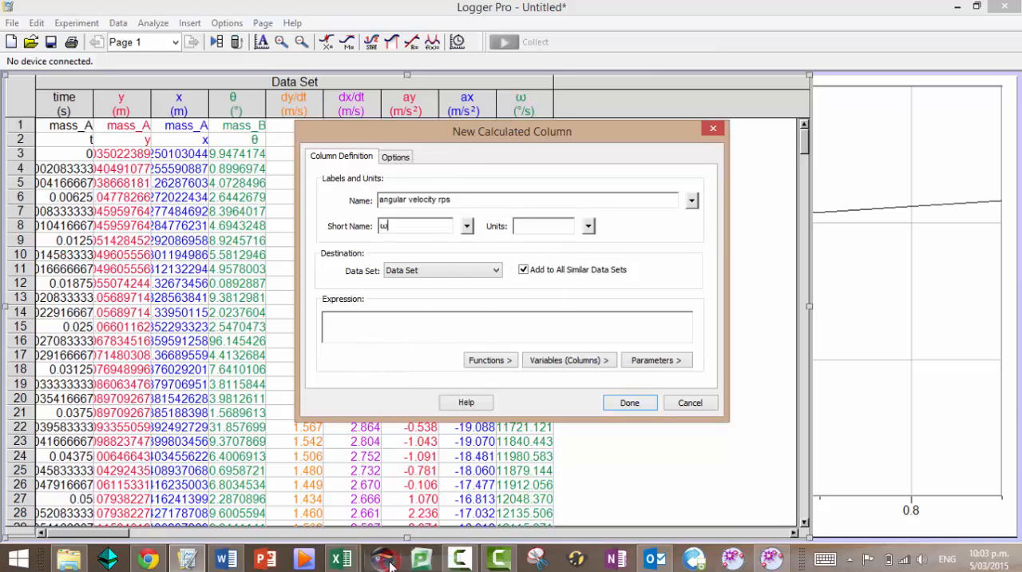
{"action": "type", "text": "rps"}
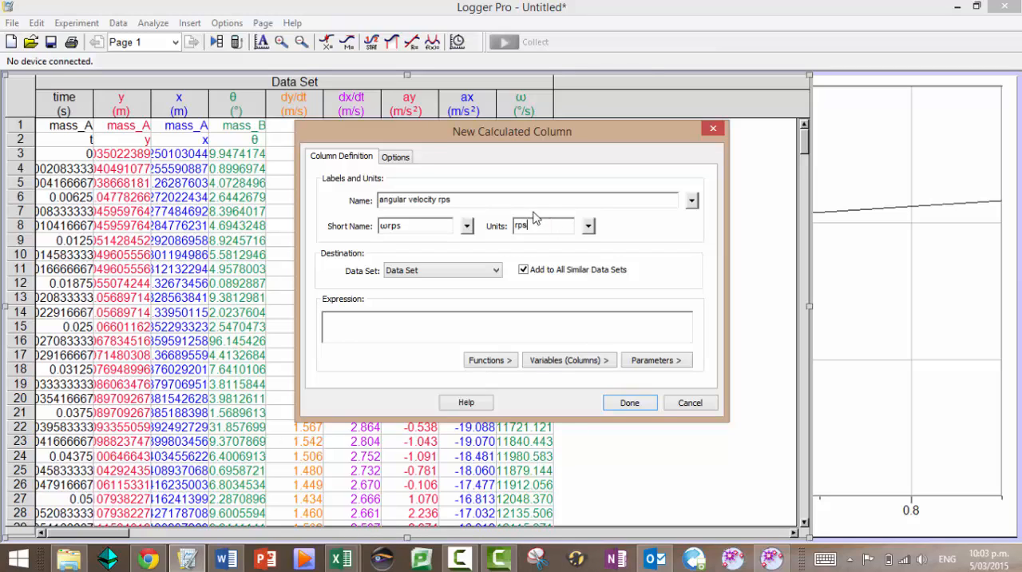
Define the angular velocity rps column as "angular velocity"/360 and add it to the data set
{"action": "left_click", "coordinate": [447, 320]}
{"action": "left_click", "coordinate": [556, 364]}
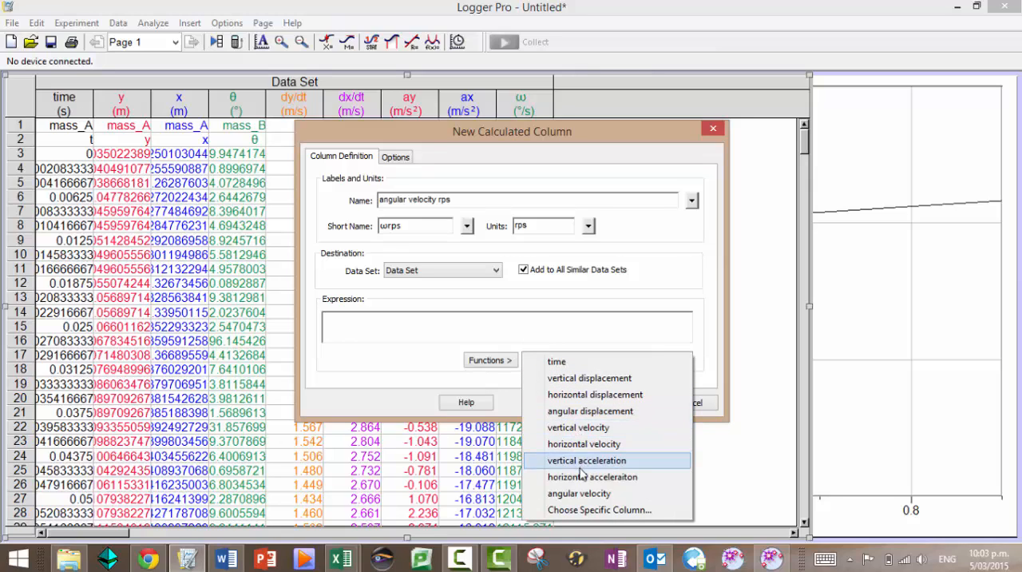
{"action": "left_click", "coordinate": [580, 494]}
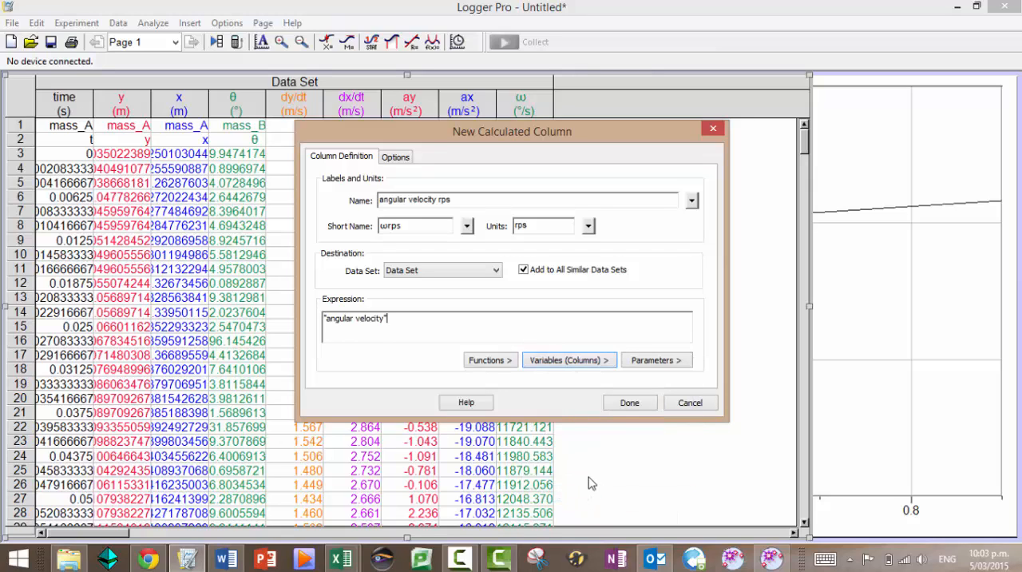
{"action": "type", "text": "/360"}
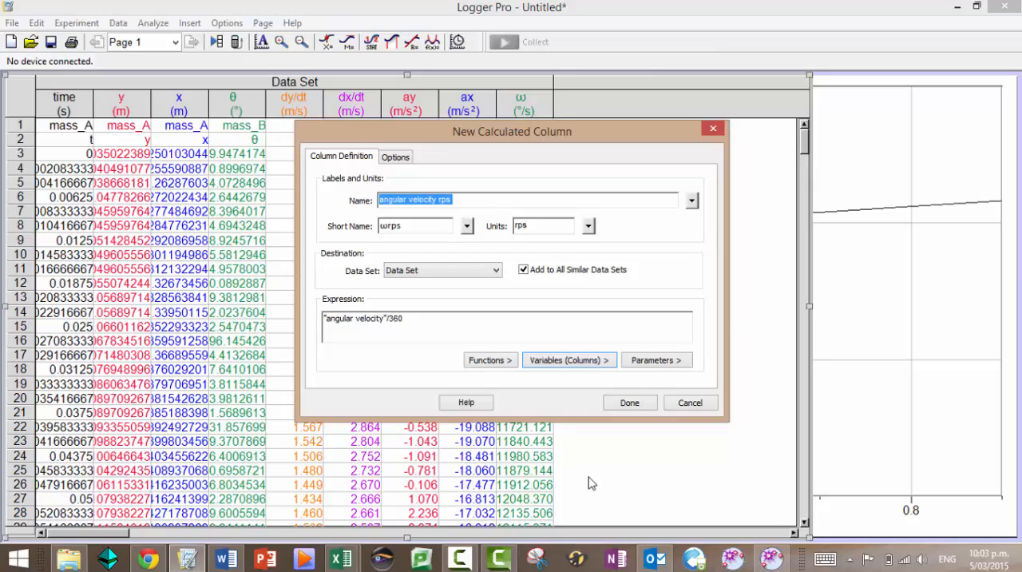
{"action": "left_click", "coordinate": [629, 403]}
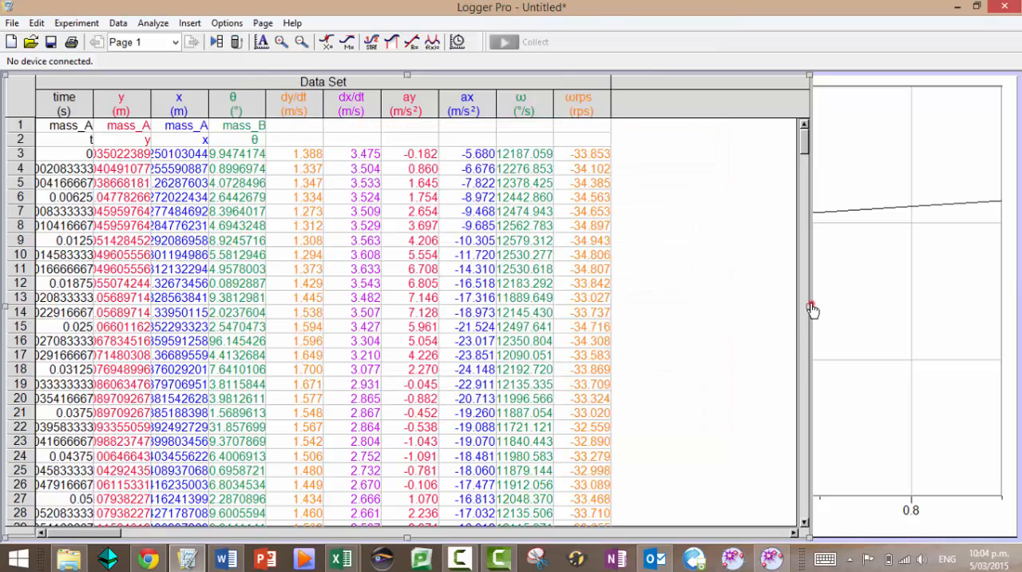
Narrow the data table to its time column, plot angular velocity rps on the y-axis and autoscale the graph
{"action": "left_click_drag", "start_coordinate": [810, 306], "coordinate": [87, 312]}
{"action": "left_click", "coordinate": [124, 314]}
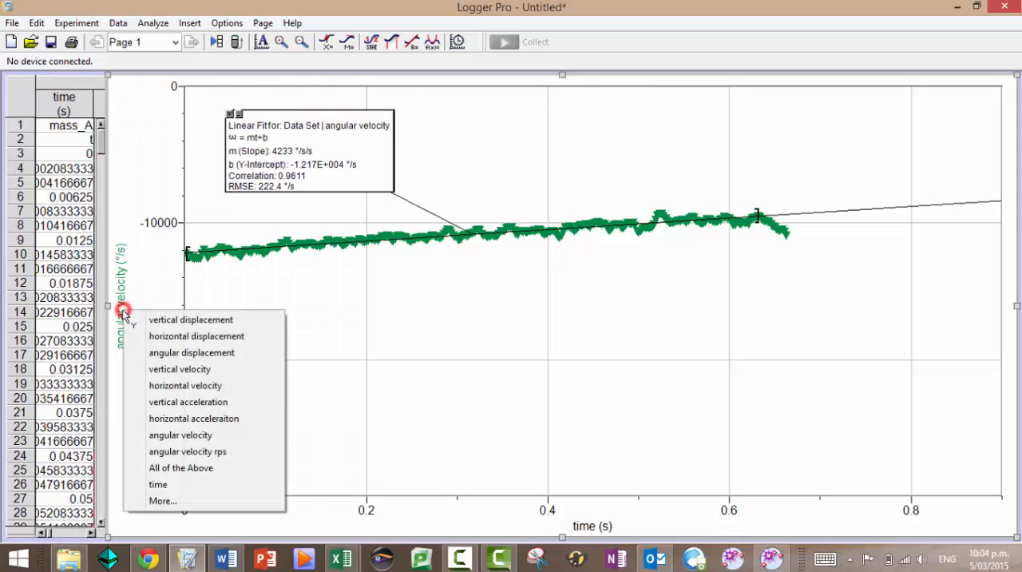
{"action": "left_click", "coordinate": [198, 452]}
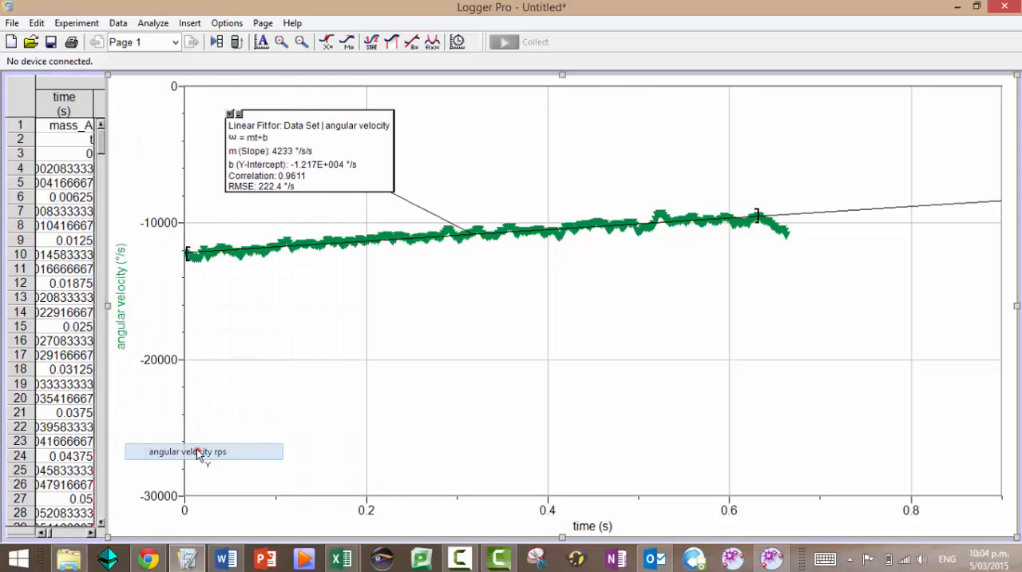
{"action": "left_click", "coordinate": [261, 41]}
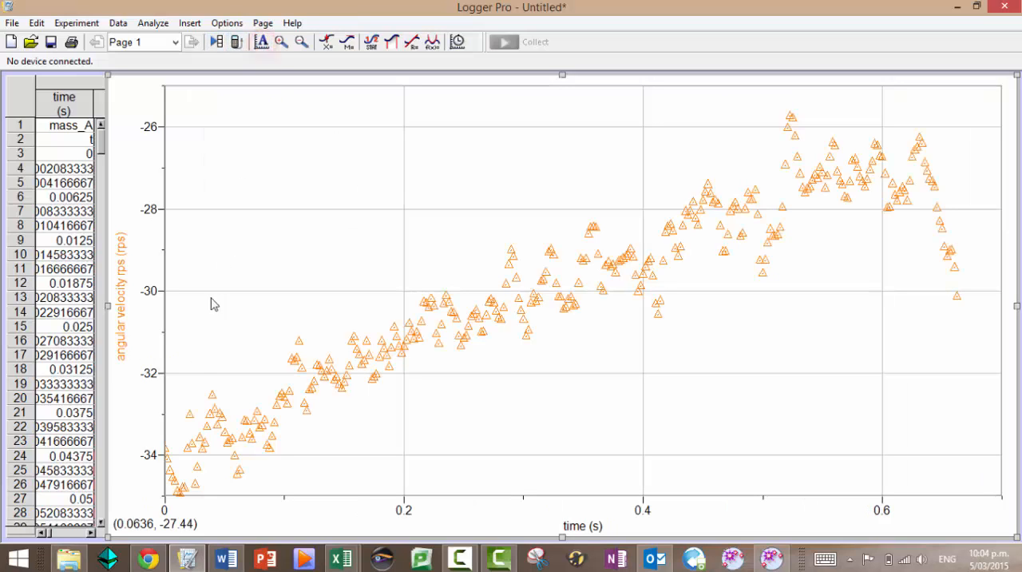
Set the angular velocity rps axis to run from -60 to 0
{"action": "left_click", "coordinate": [149, 464]}
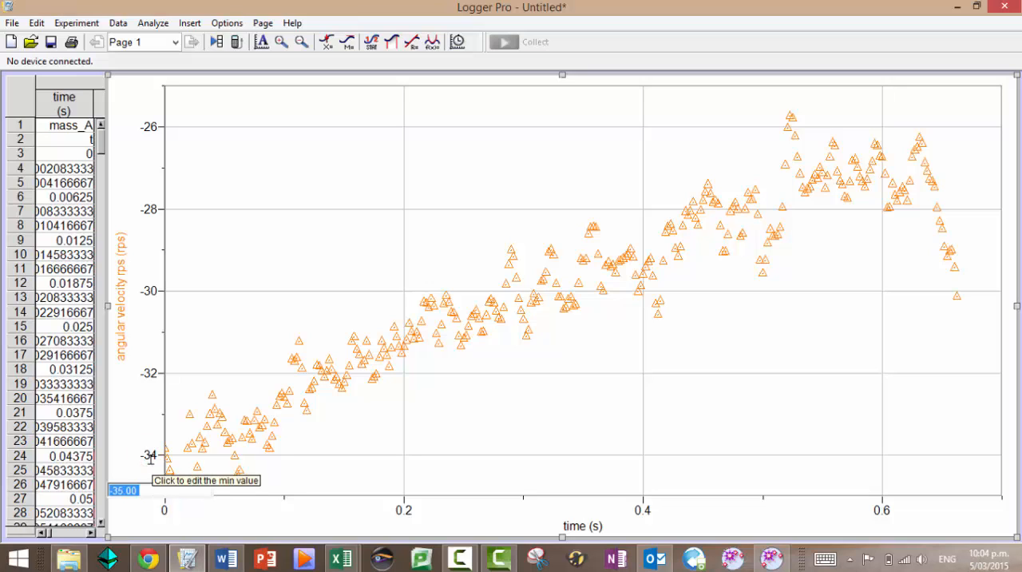
{"action": "type", "text": "-60"}
{"action": "key", "text": "Return"}
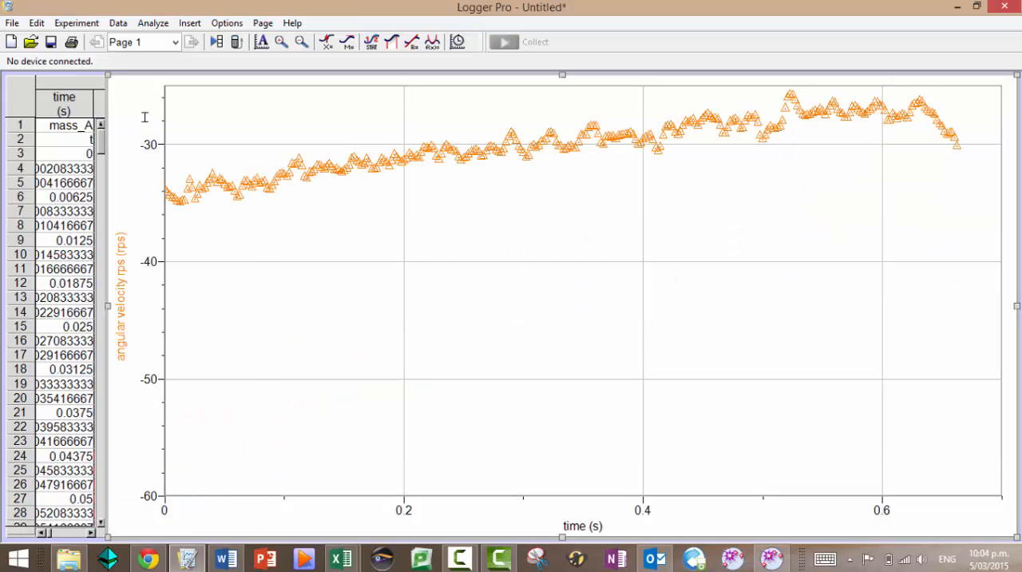
{"action": "left_click", "coordinate": [149, 140]}
{"action": "type", "text": "0"}
{"action": "key", "text": "Return"}
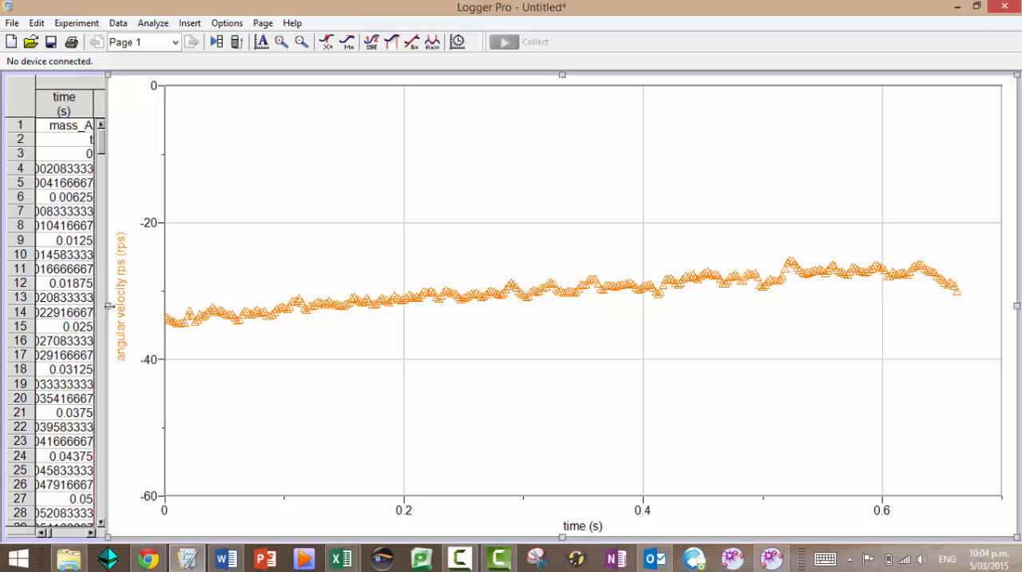
Narrow the graph and widen the data table beside it until the columns through ay show
{"action": "left_click_drag", "start_coordinate": [106, 306], "coordinate": [439, 324]}
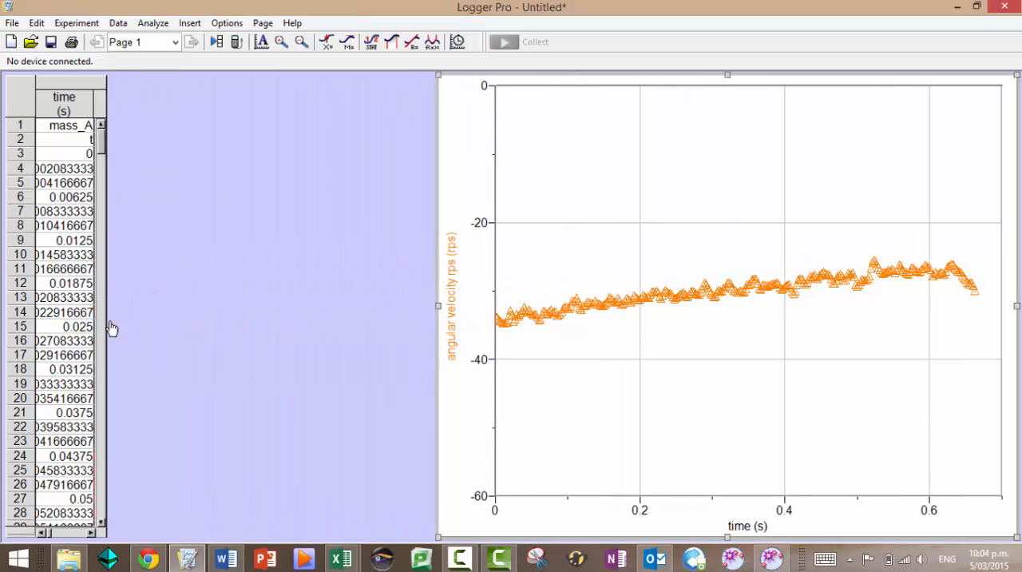
{"action": "left_click", "coordinate": [103, 322]}
{"action": "left_click_drag", "start_coordinate": [106, 307], "coordinate": [435, 315]}
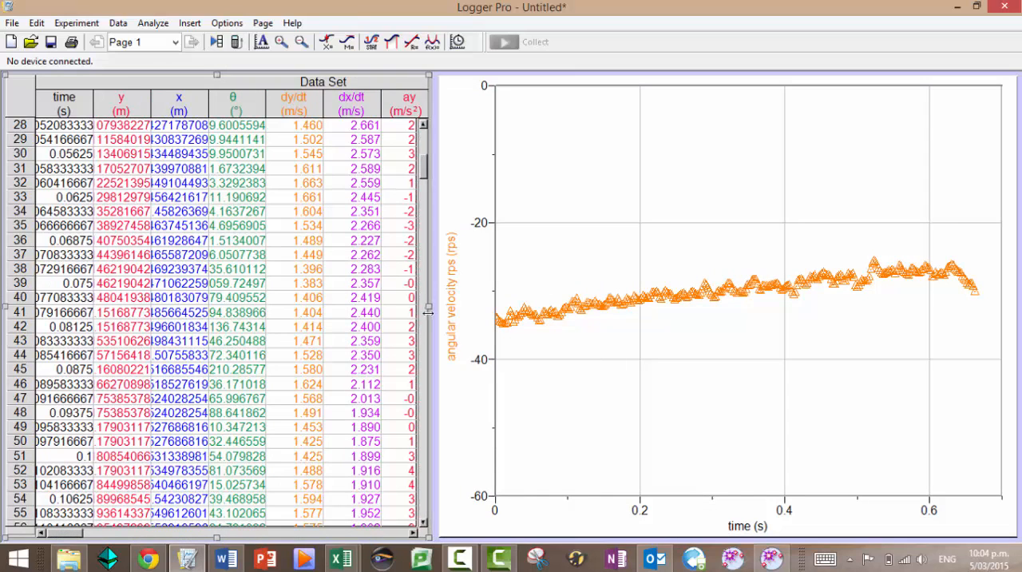
Plot vertical acceleration on the y-axis and widen the graph over the data table up to the x column
{"action": "left_click", "coordinate": [452, 297]}
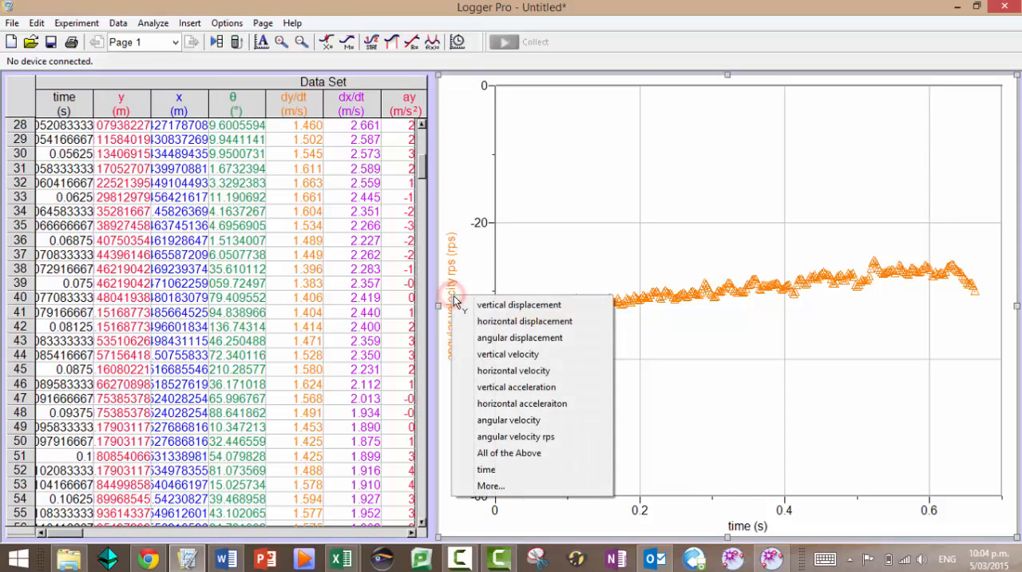
{"action": "left_click", "coordinate": [492, 387]}
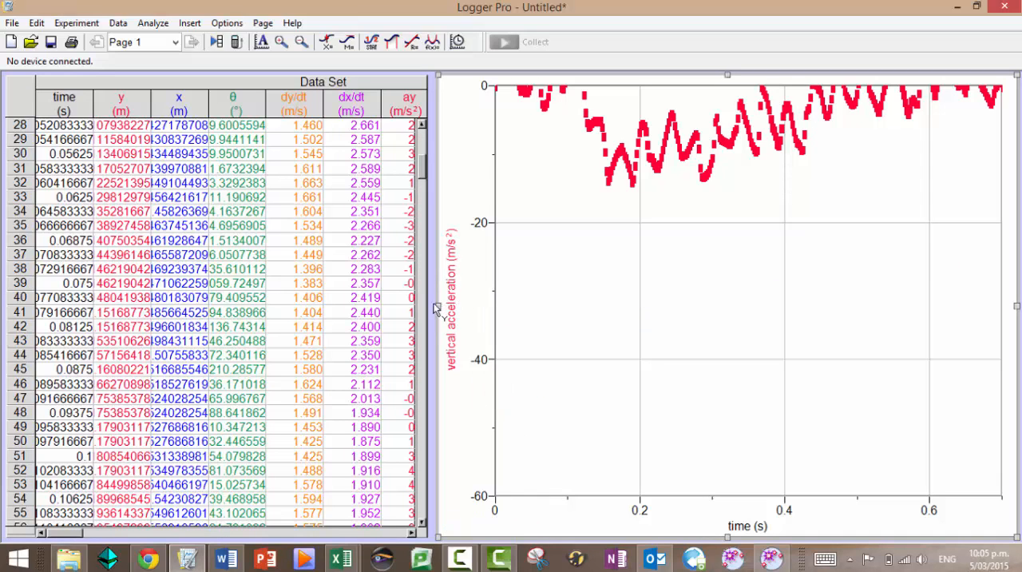
{"action": "left_click_drag", "start_coordinate": [439, 312], "coordinate": [212, 307]}
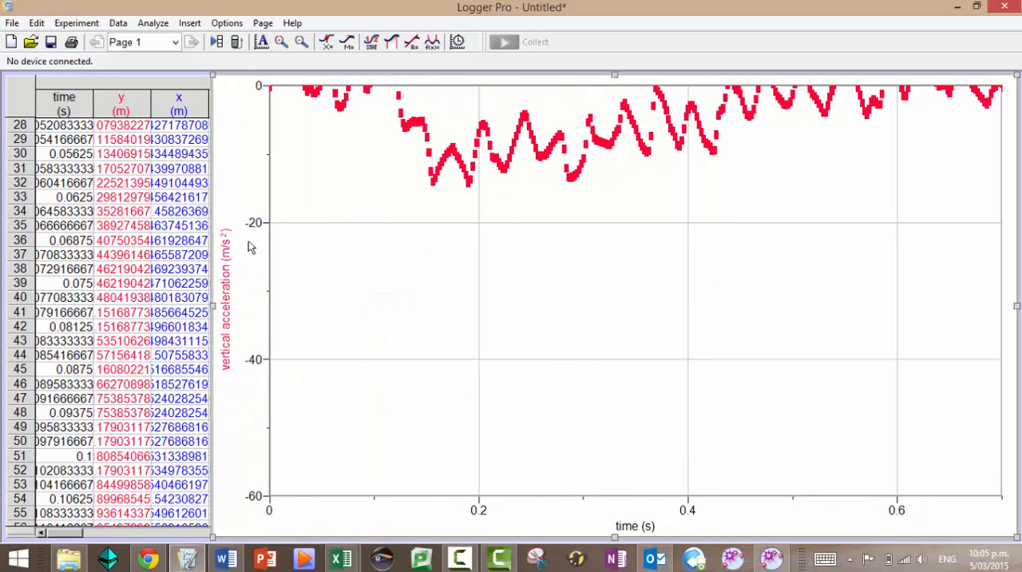
Extend the vertical acceleration axis above 0 to include the positive data, then plot horizontal displacement on the y-axis and autoscale it
{"action": "left_click_drag", "start_coordinate": [269, 188], "coordinate": [275, 260]}
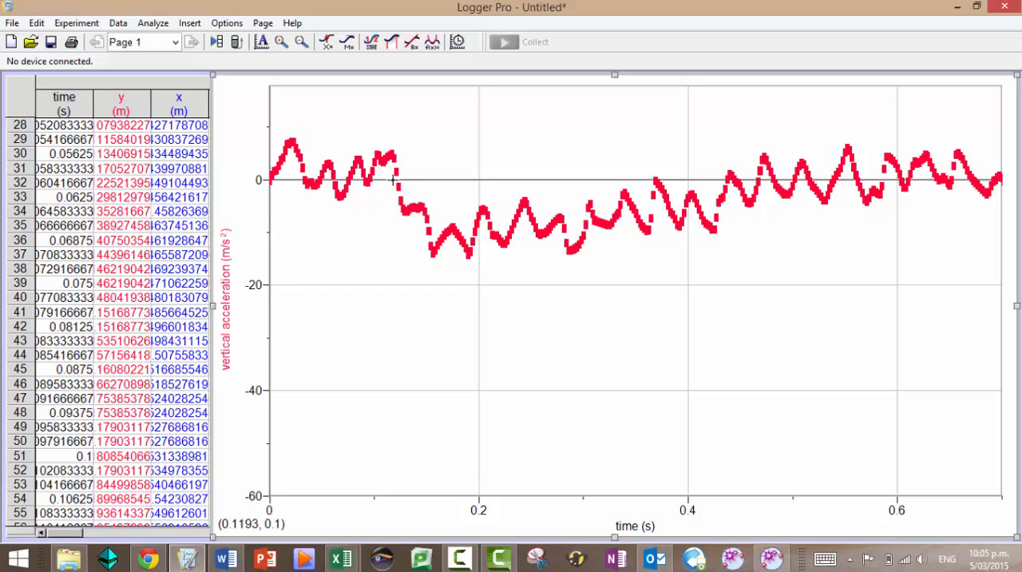
{"action": "left_click", "coordinate": [226, 318]}
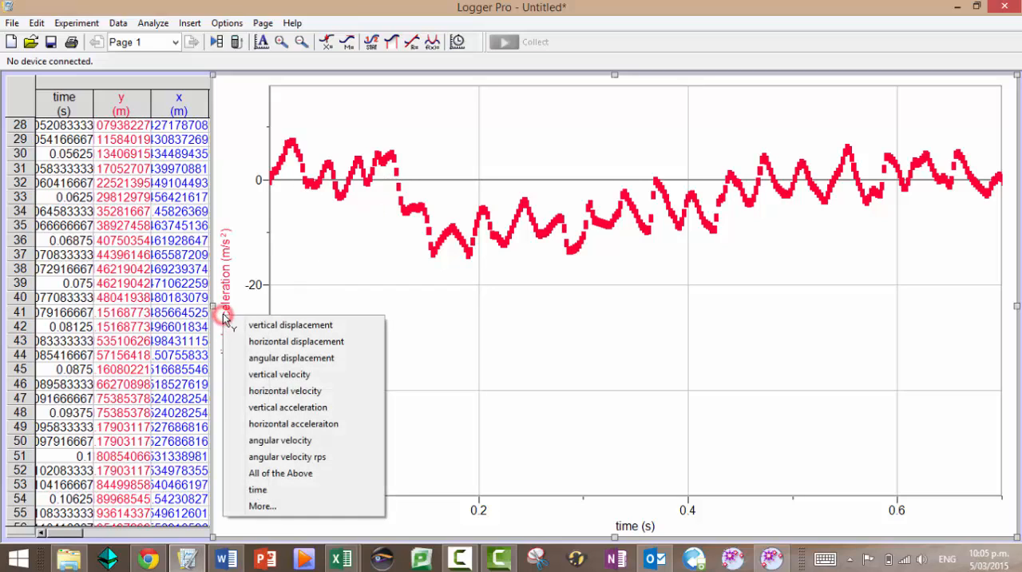
{"action": "left_click", "coordinate": [252, 343]}
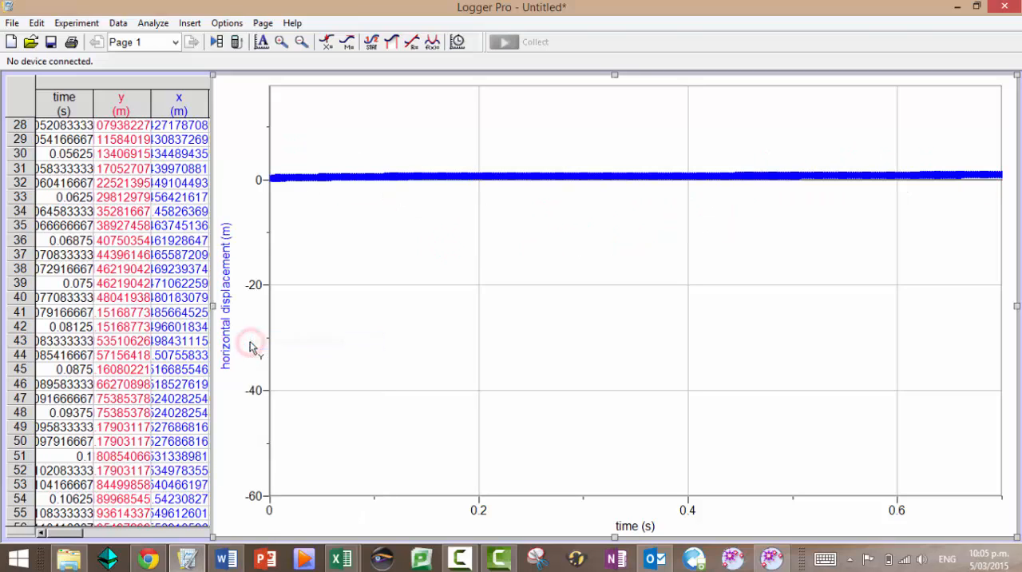
{"action": "left_click", "coordinate": [261, 41]}
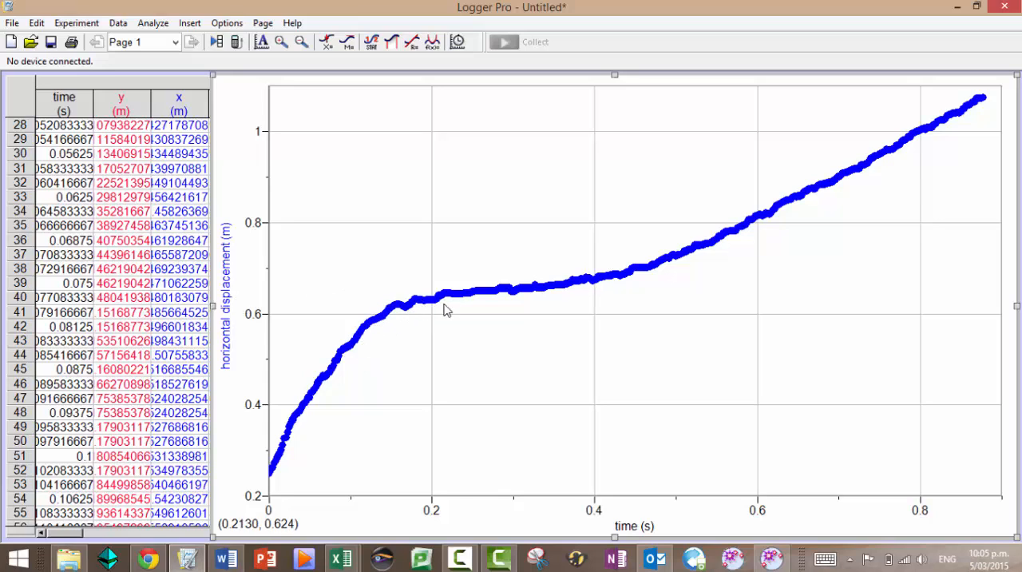
Switch the y-axis to horizontal acceleration and autoscale the graph
{"action": "left_click", "coordinate": [227, 305]}
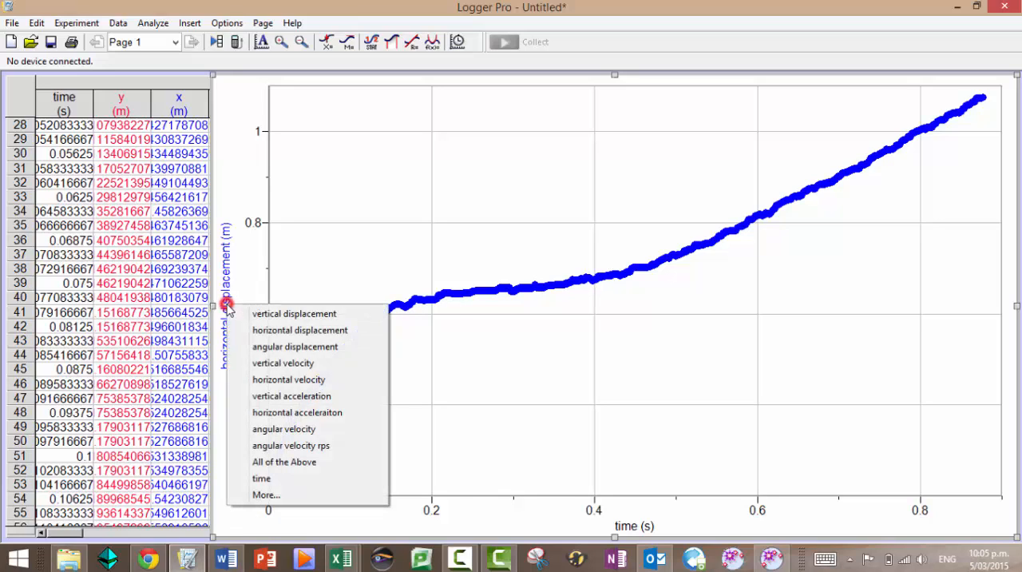
{"action": "left_click", "coordinate": [282, 396]}
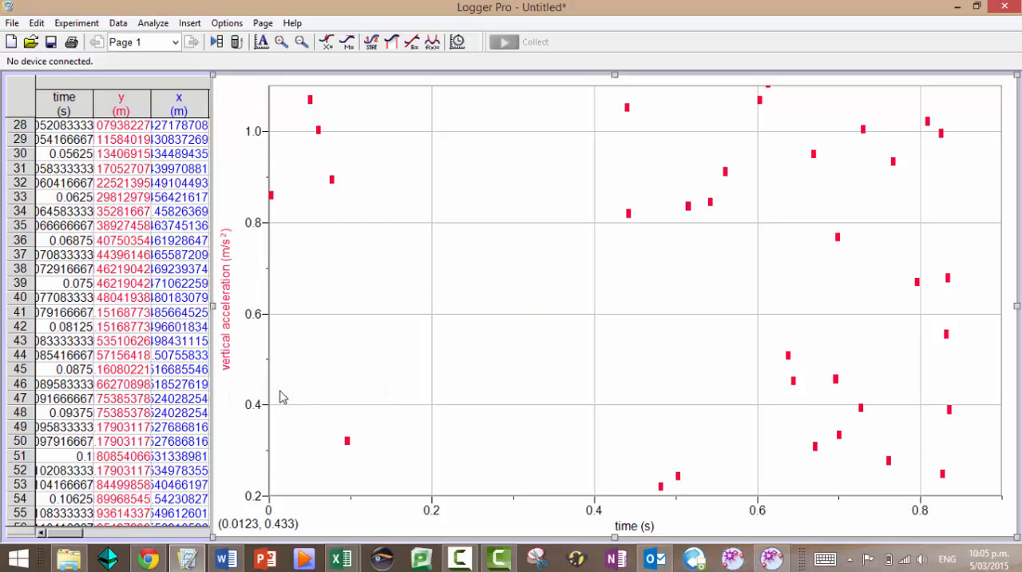
{"action": "left_click", "coordinate": [227, 312]}
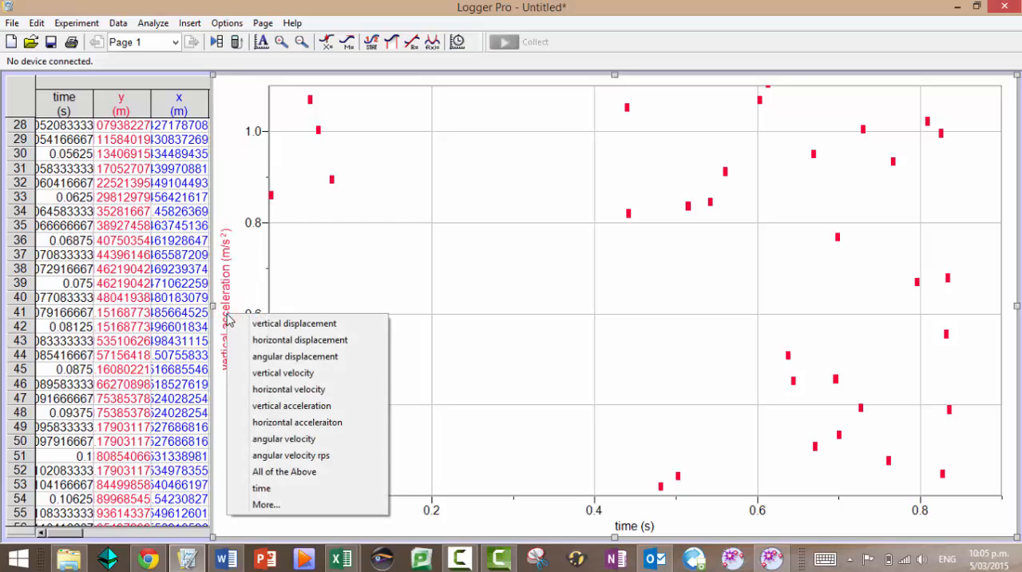
{"action": "left_click", "coordinate": [270, 421]}
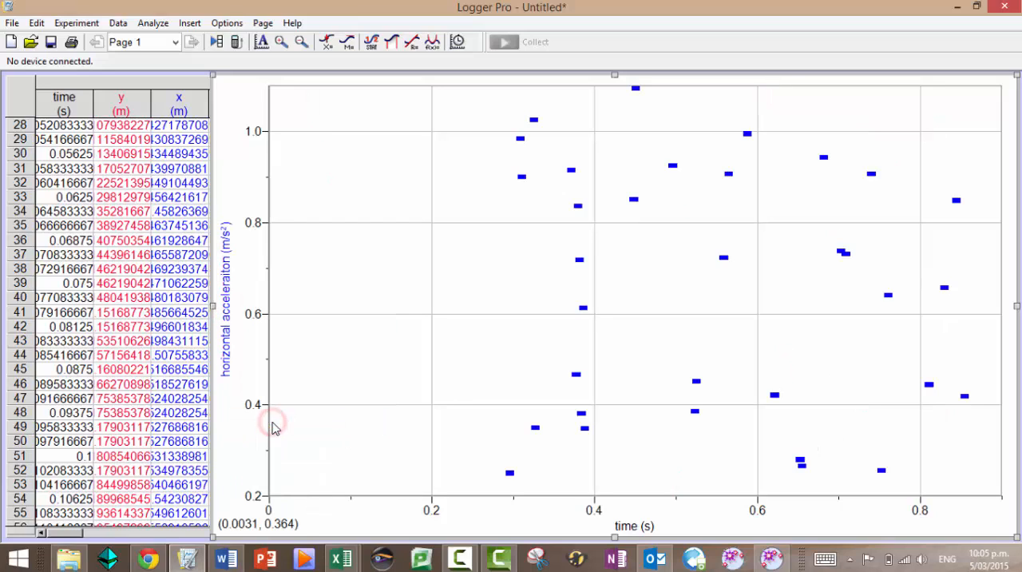
{"action": "left_click", "coordinate": [261, 43]}
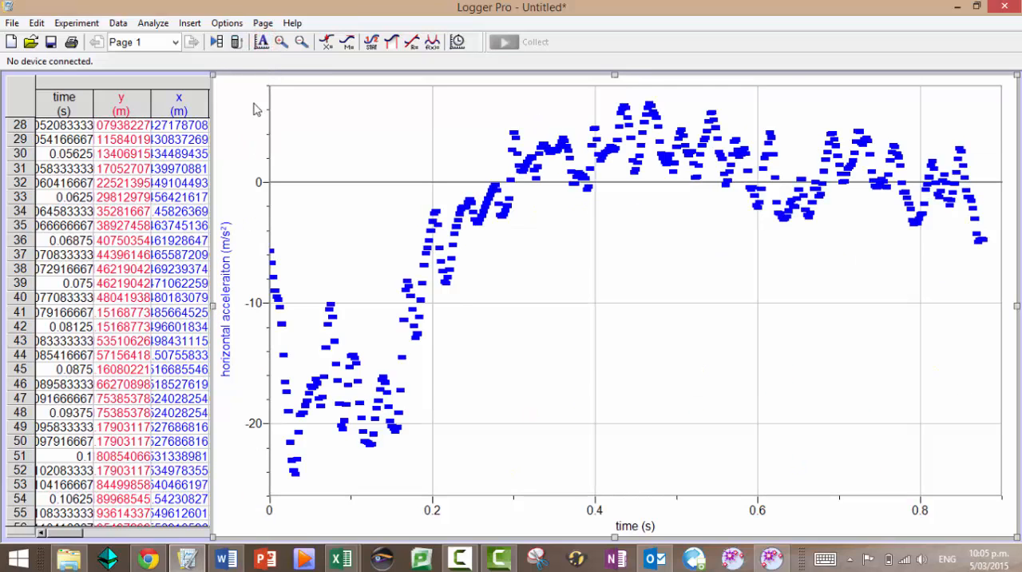
Plot vertical displacement on the y-axis against time and autoscale the graph
{"action": "left_click", "coordinate": [233, 327]}
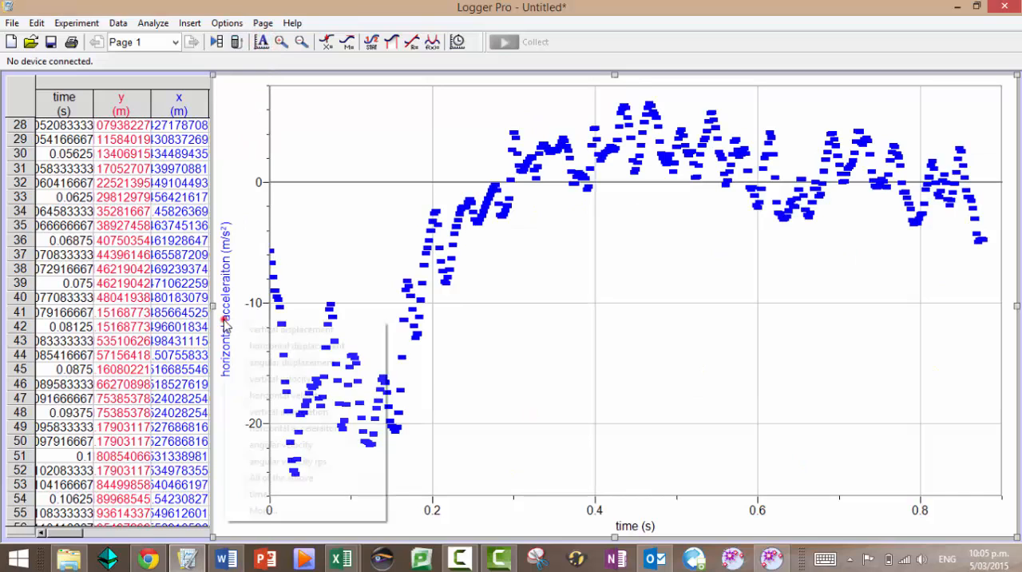
{"action": "left_click", "coordinate": [248, 330]}
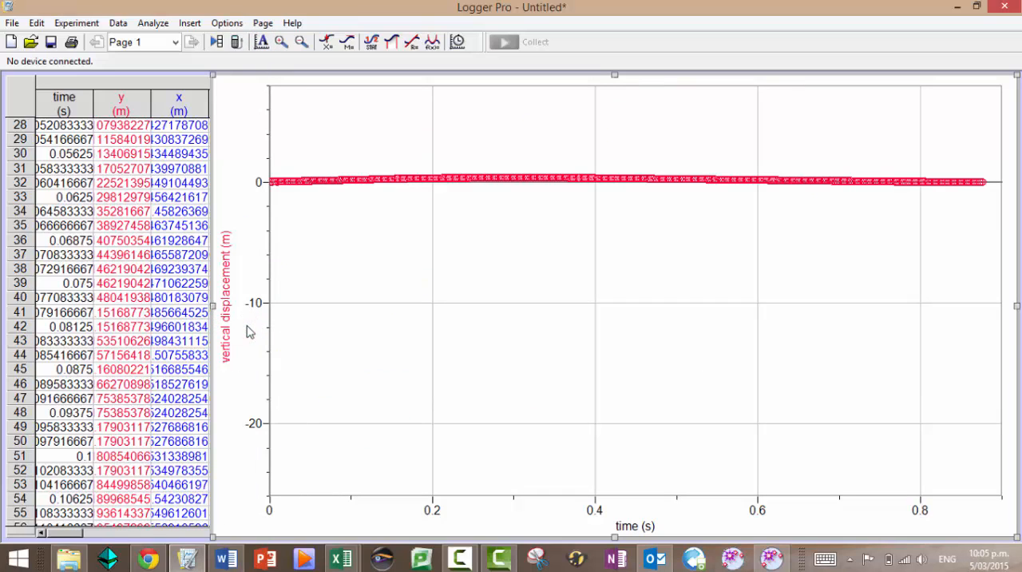
{"action": "left_click", "coordinate": [261, 43]}
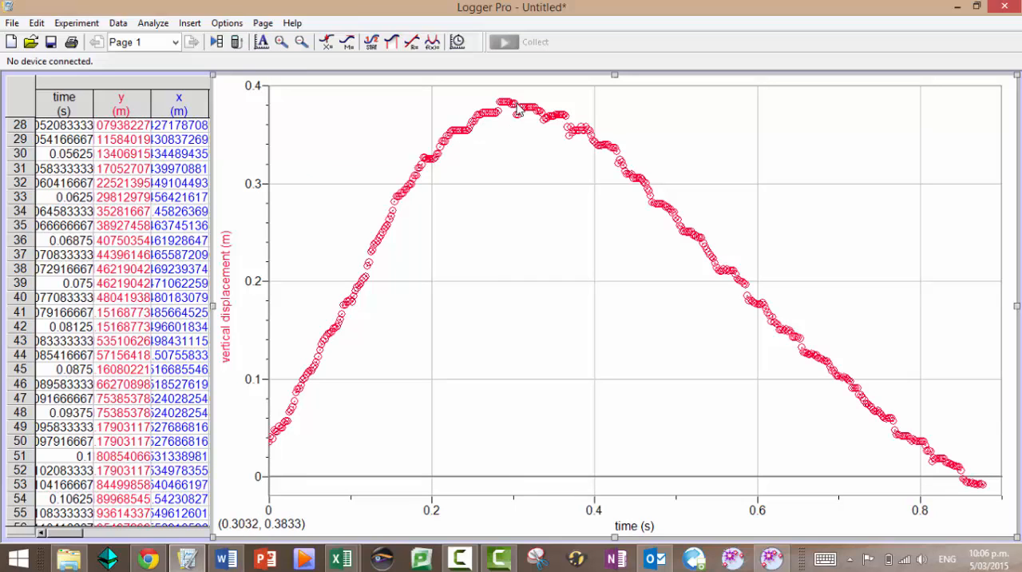
Plot vertical acceleration on the y-axis, autoscale it and stretch the axis to run from about -30 to 30 m/s²
{"action": "left_click", "coordinate": [225, 322]}
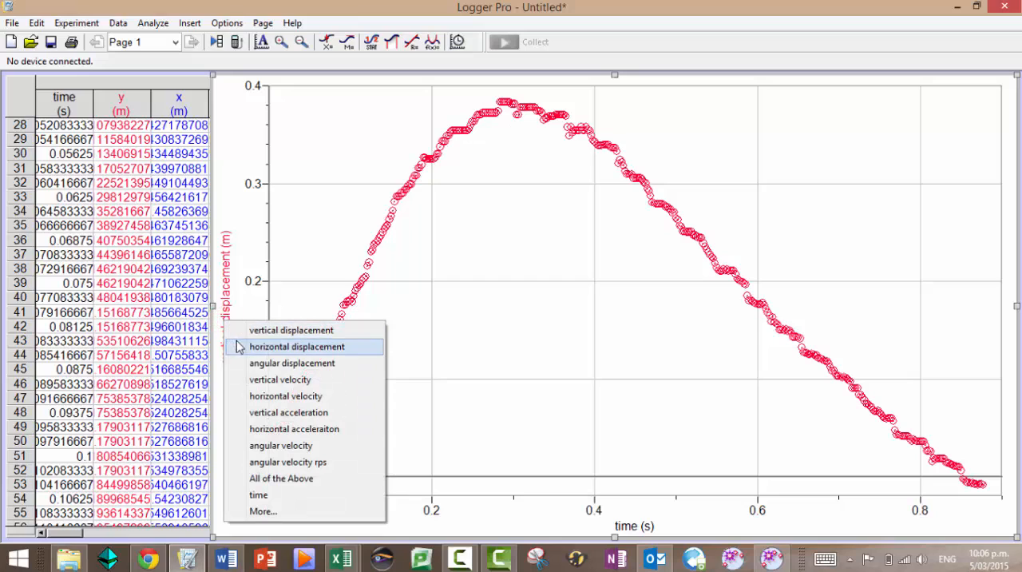
{"action": "left_click", "coordinate": [260, 412]}
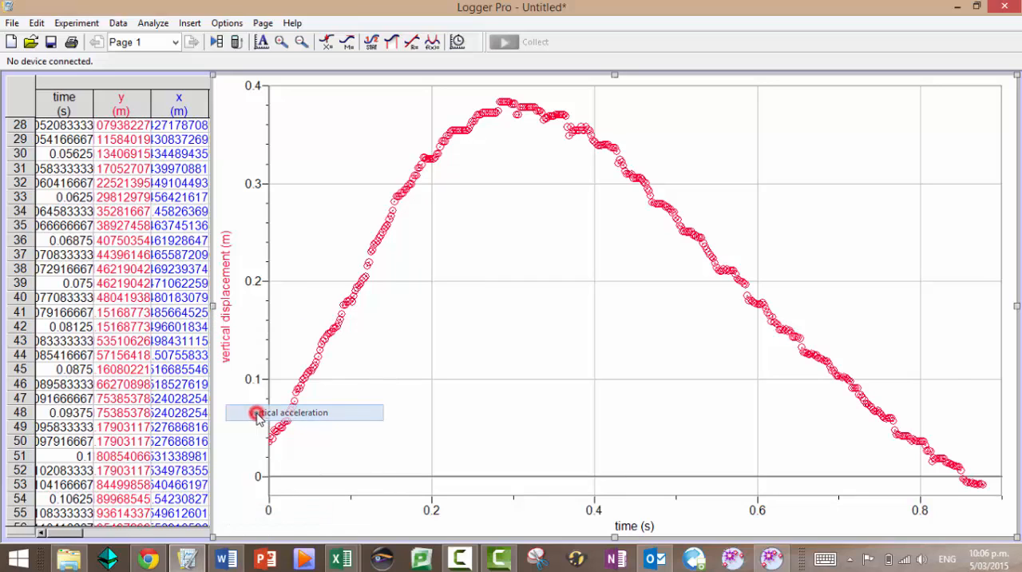
{"action": "left_click", "coordinate": [262, 43]}
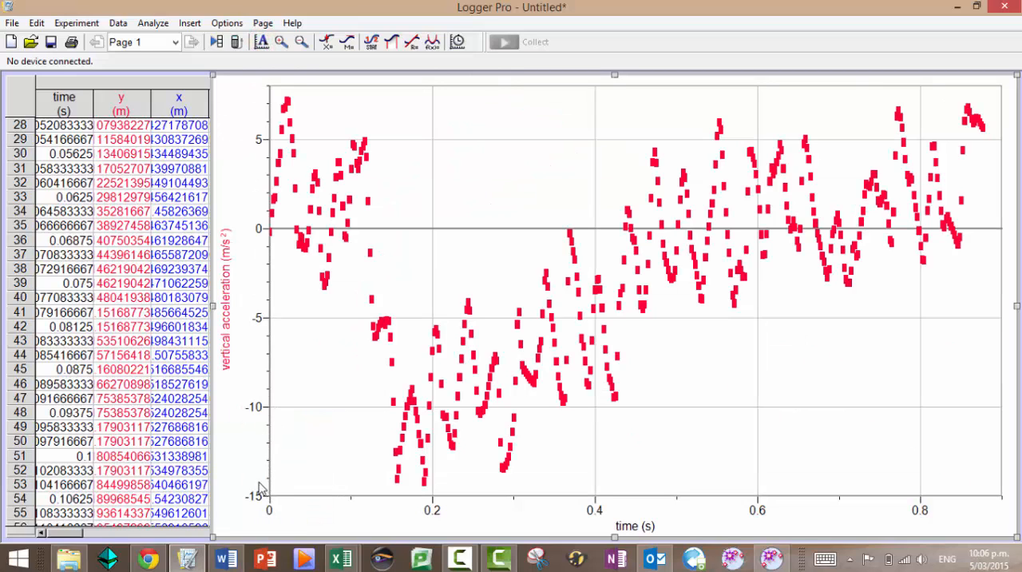
{"action": "left_click_drag", "start_coordinate": [262, 473], "coordinate": [267, 320]}
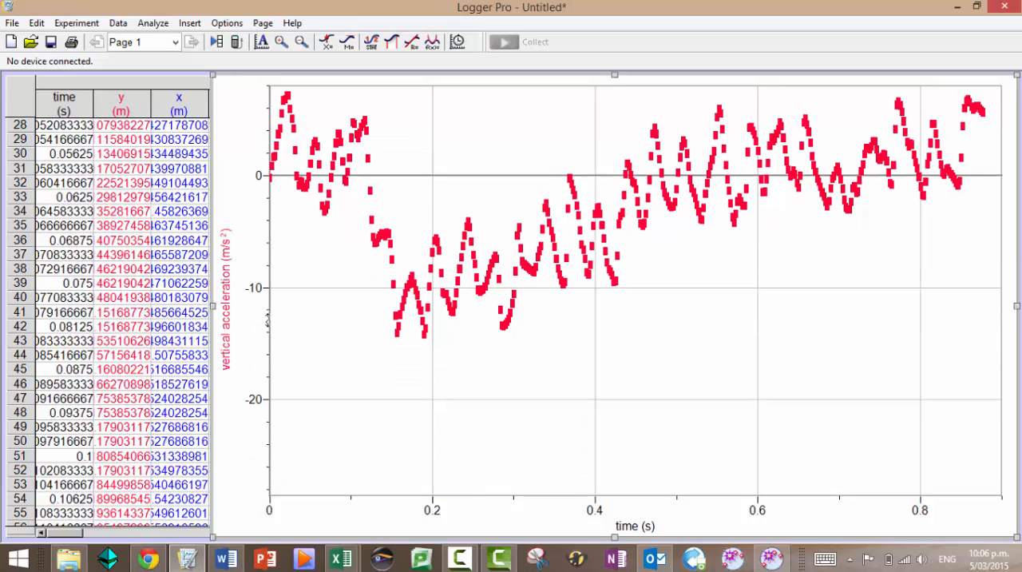
{"action": "left_click_drag", "start_coordinate": [269, 93], "coordinate": [268, 256]}
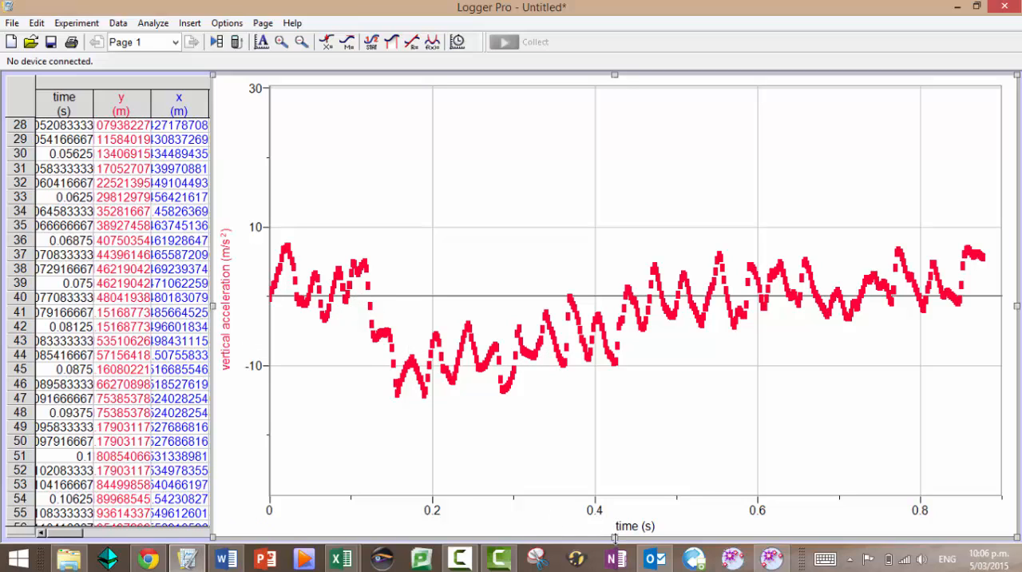
Shrink the vertical acceleration graph to about half its height and insert a second graph on the page
{"action": "left_click_drag", "start_coordinate": [614, 532], "coordinate": [614, 279]}
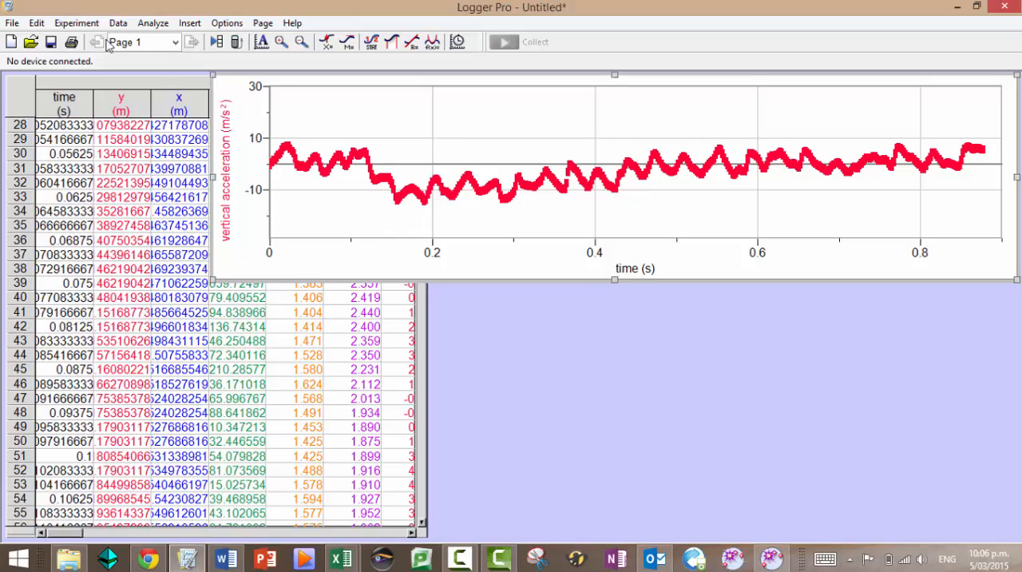
{"action": "left_click", "coordinate": [12, 23]}
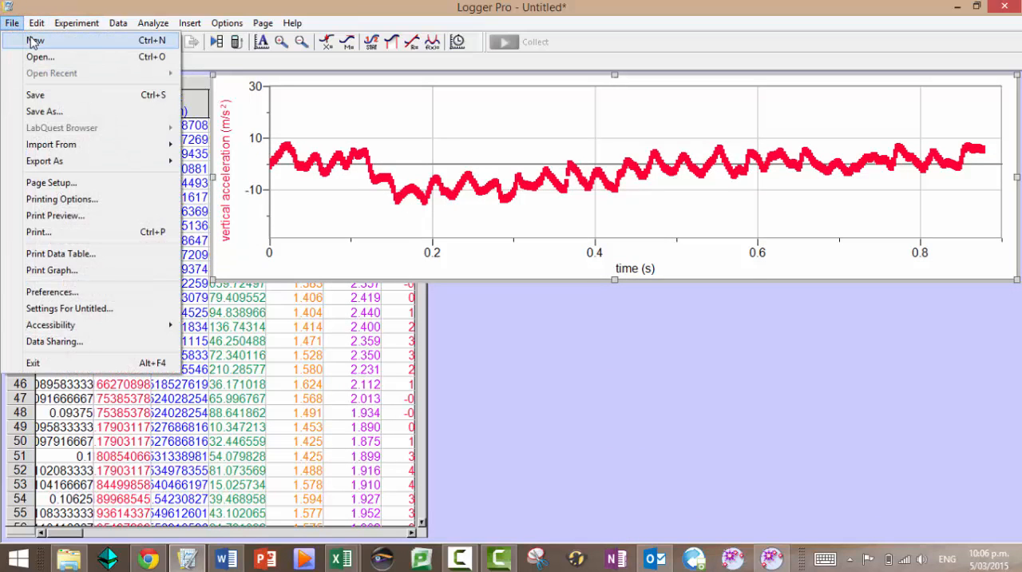
{"action": "mouse_move", "coordinate": [38, 22]}
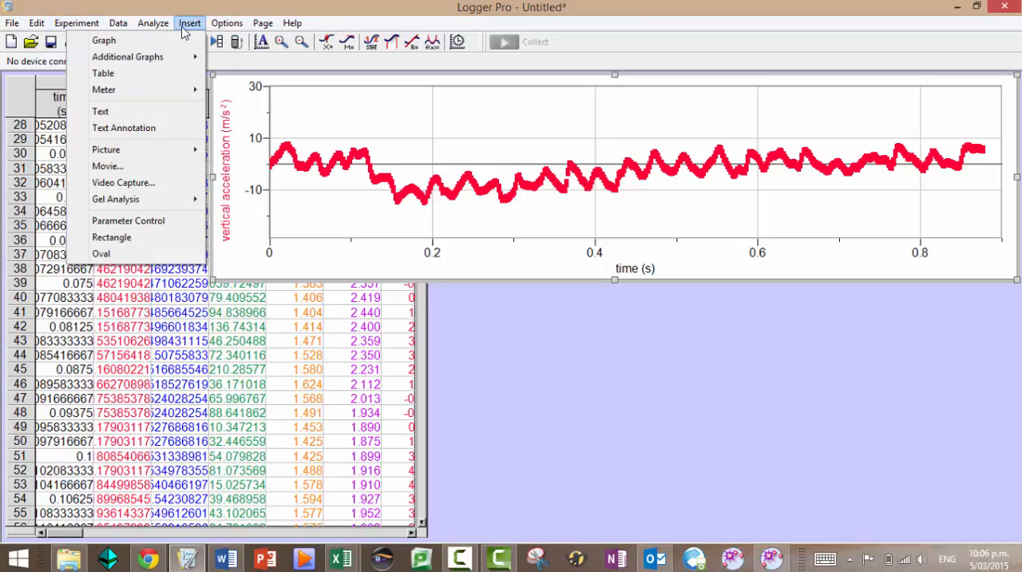
{"action": "left_click", "coordinate": [182, 40]}
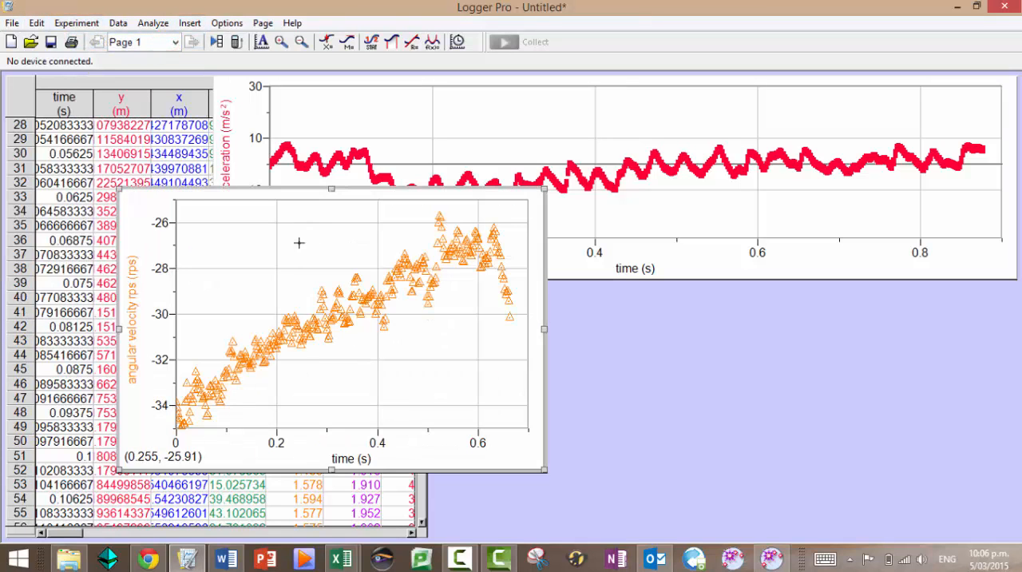
Place the new angular velocity rps graph directly below the vertical acceleration graph and resize it to about the same width
{"action": "left_click", "coordinate": [153, 207]}
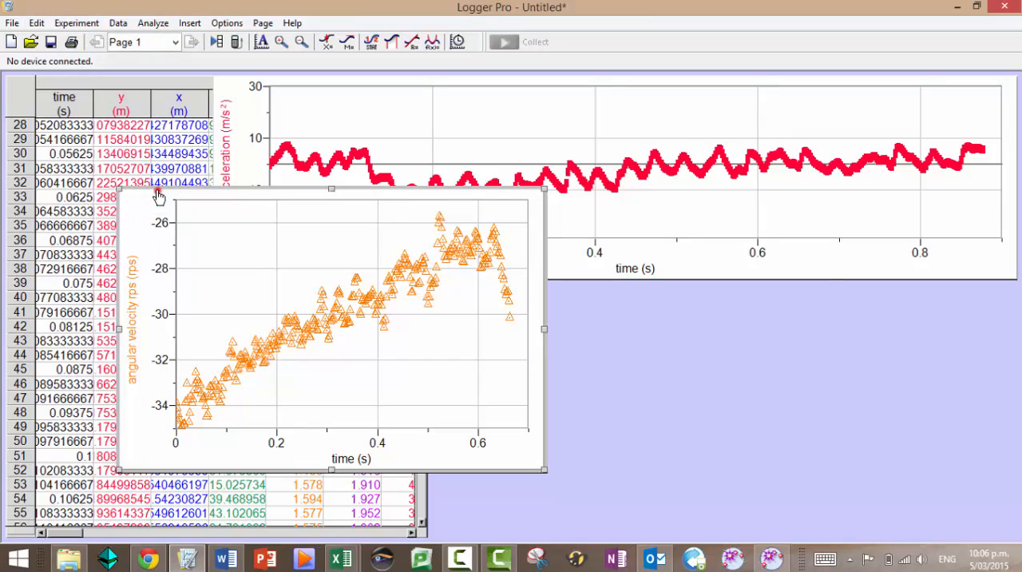
{"action": "left_click_drag", "start_coordinate": [157, 195], "coordinate": [463, 349]}
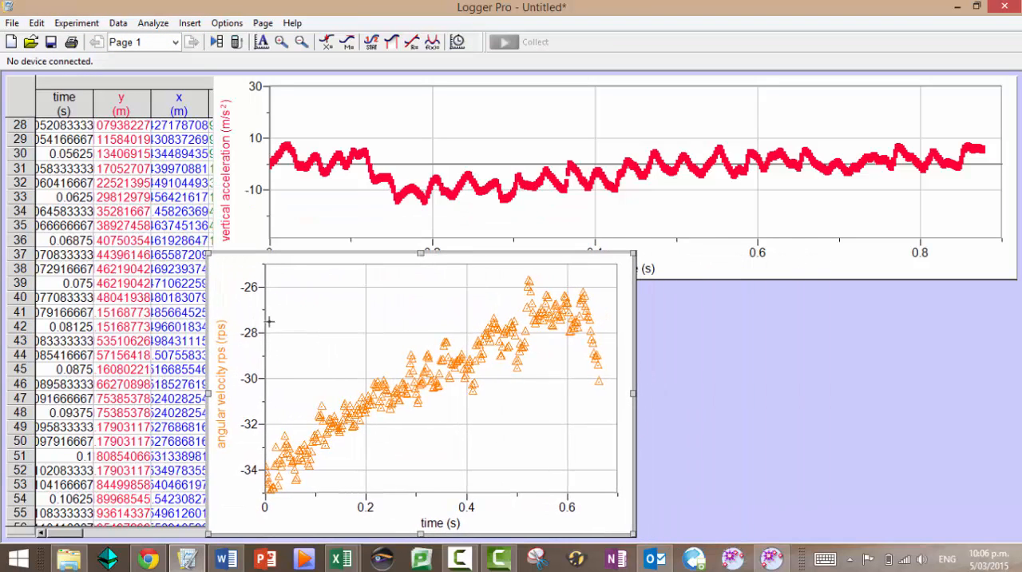
{"action": "left_click_drag", "start_coordinate": [421, 532], "coordinate": [421, 497]}
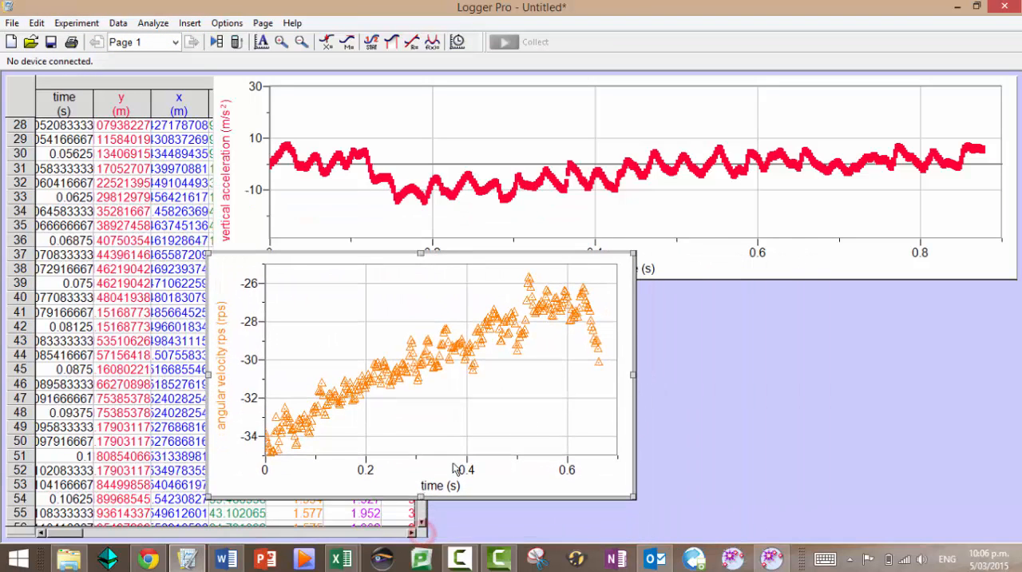
{"action": "left_click_drag", "start_coordinate": [637, 374], "coordinate": [1013, 374]}
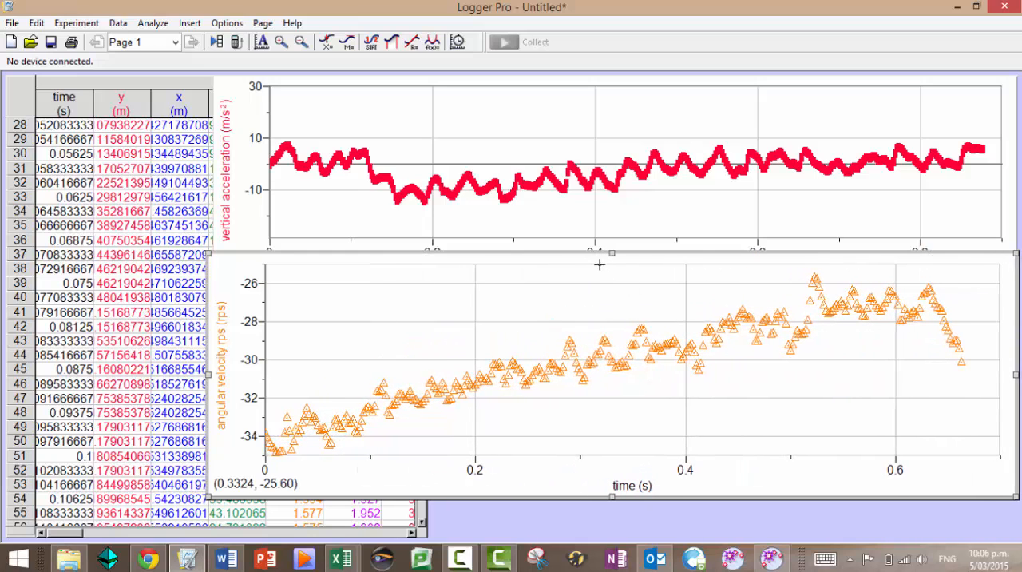
{"action": "left_click_drag", "start_coordinate": [596, 266], "coordinate": [600, 293]}
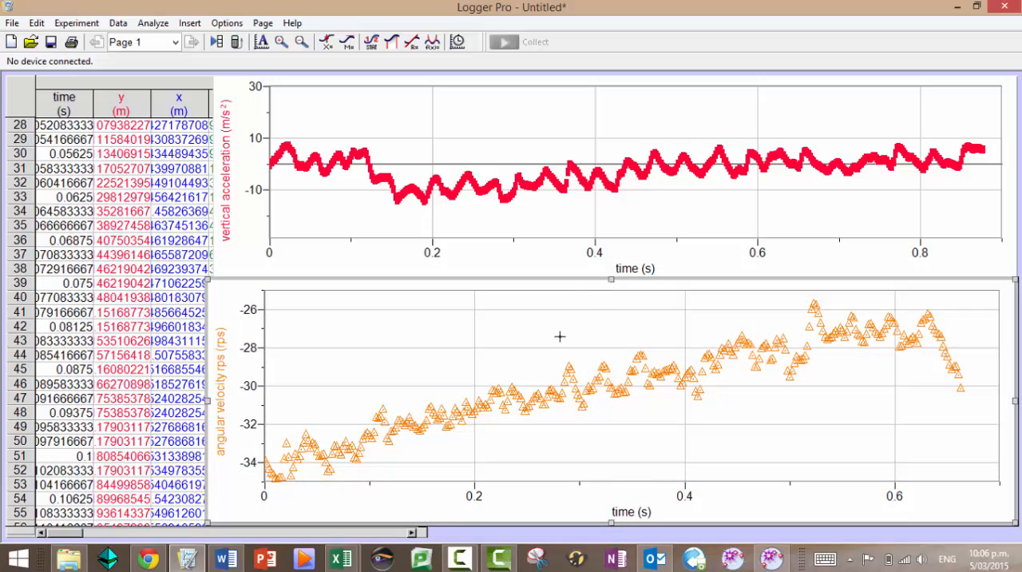
Plot vertical displacement on the y-axis of the new lower graph and autoscale it
{"action": "left_click", "coordinate": [222, 413]}
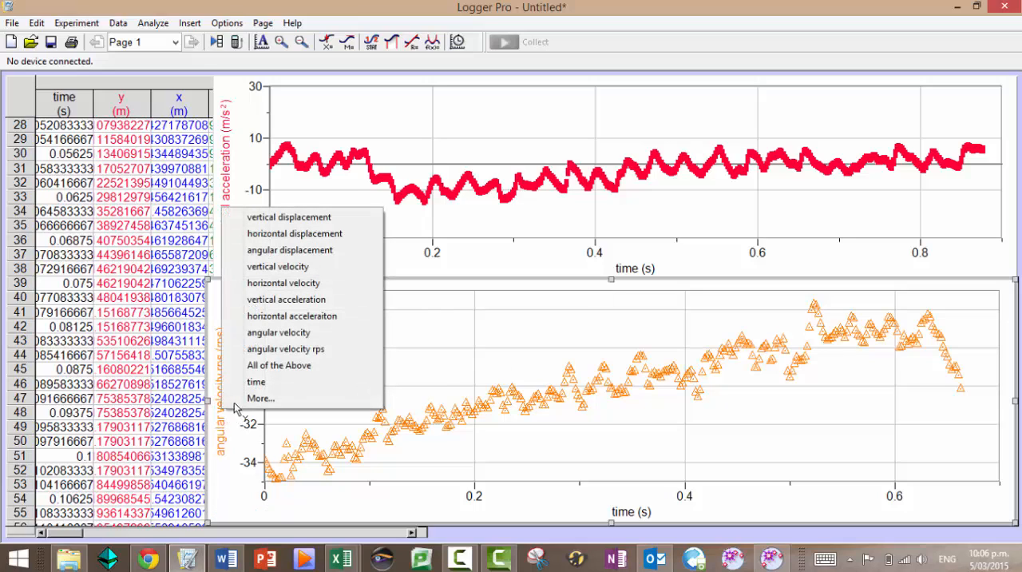
{"action": "left_click", "coordinate": [260, 217]}
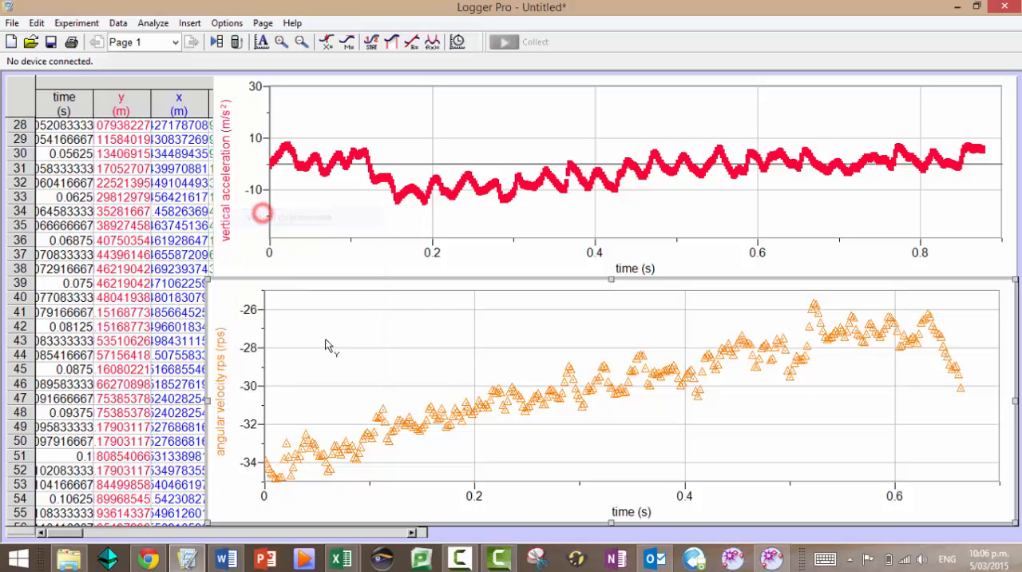
{"action": "left_click", "coordinate": [261, 42]}
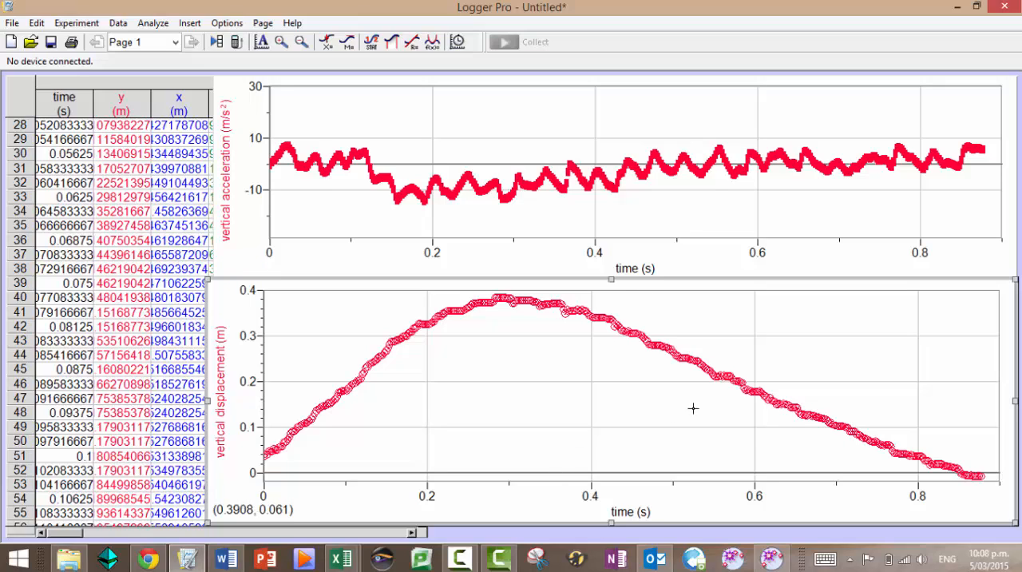
Change the y-axis of the lower graph to horizontal displacement and autoscale it
{"action": "left_click", "coordinate": [223, 406]}
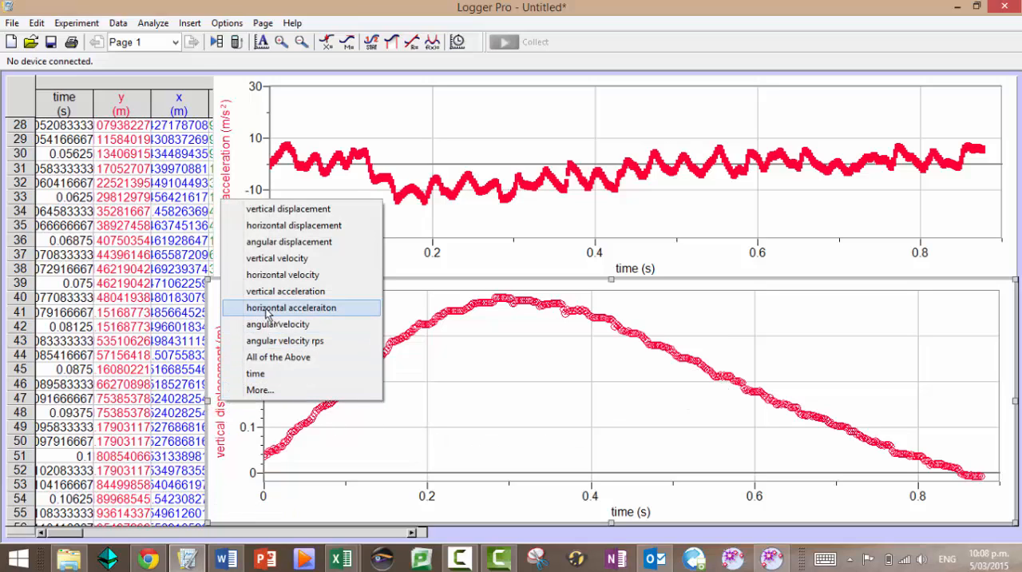
{"action": "left_click", "coordinate": [266, 226]}
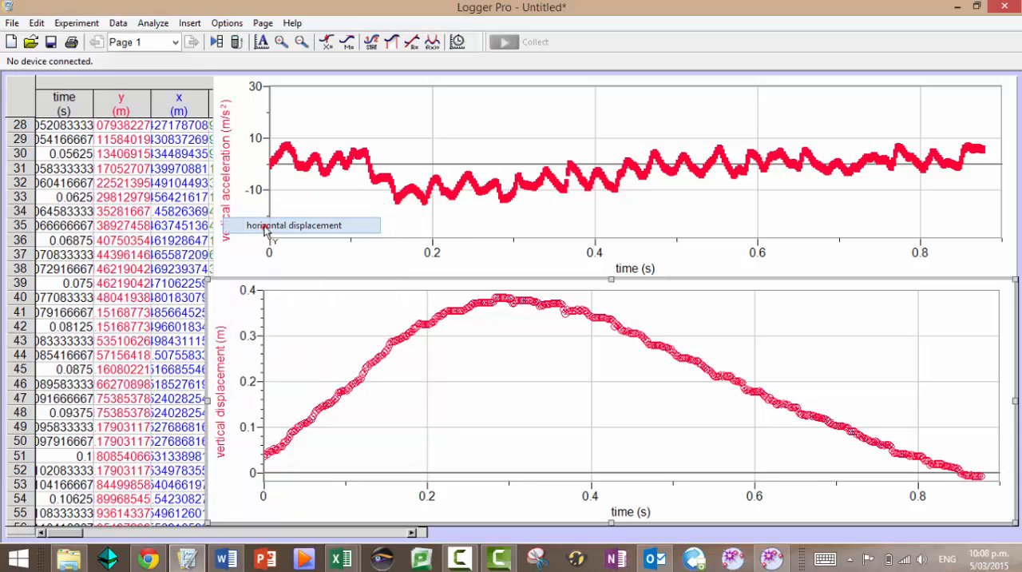
{"action": "left_click", "coordinate": [261, 41]}
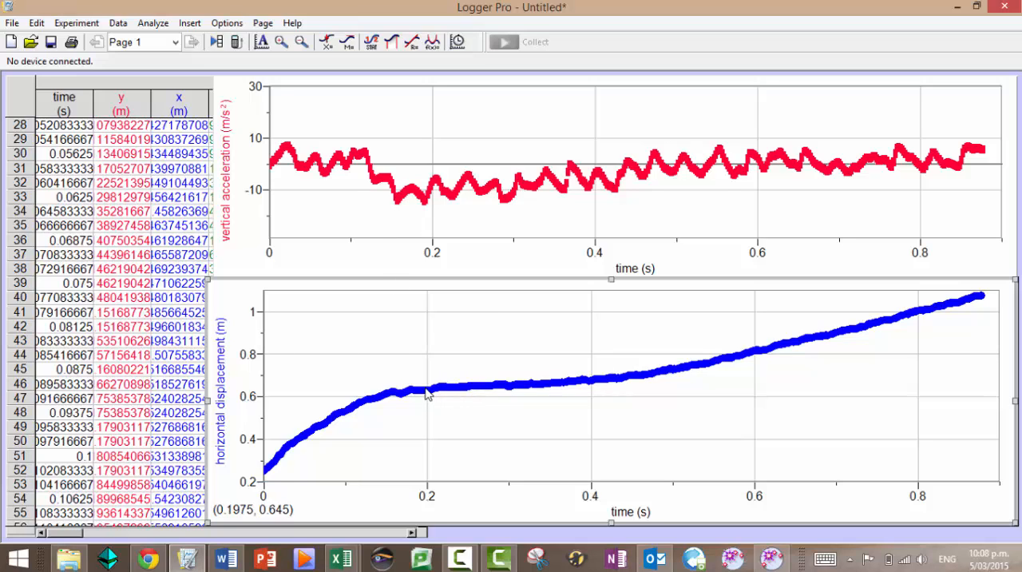
Mark the interval from about 0.26 to 0.31 s on the horizontal displacement graph and clear the selection there
{"action": "left_click_drag", "start_coordinate": [479, 385], "coordinate": [519, 385]}
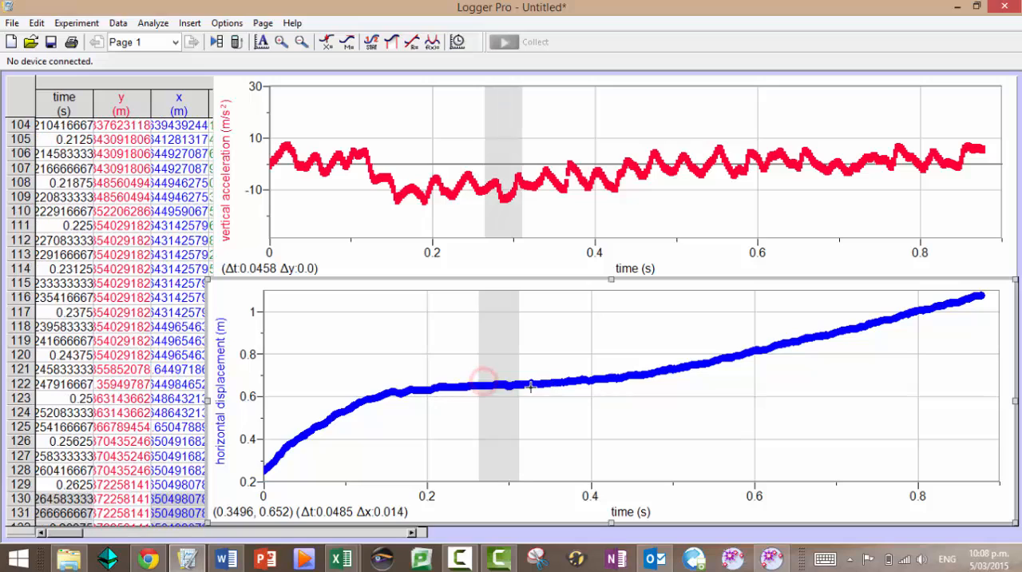
{"action": "left_click", "coordinate": [447, 397]}
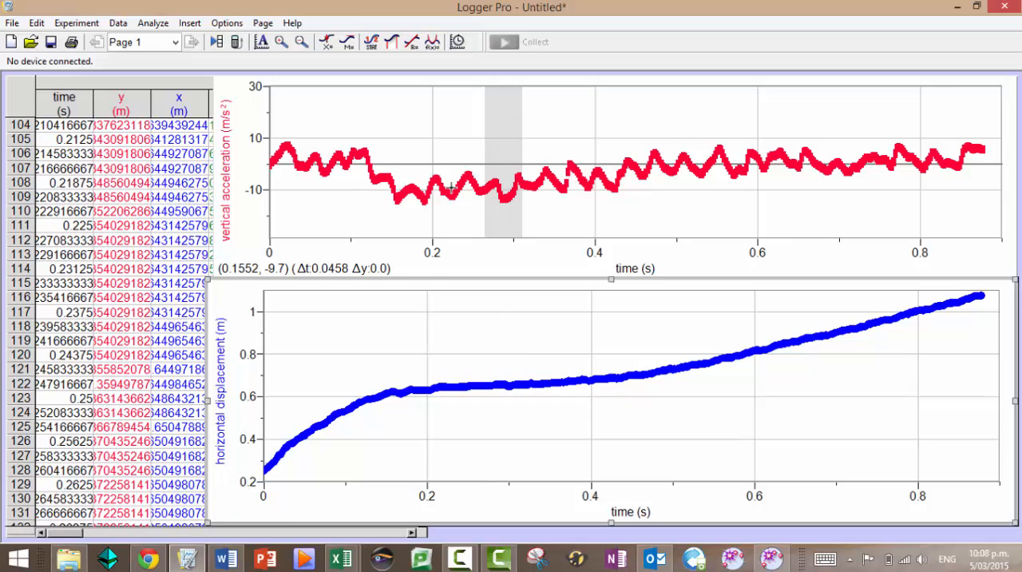